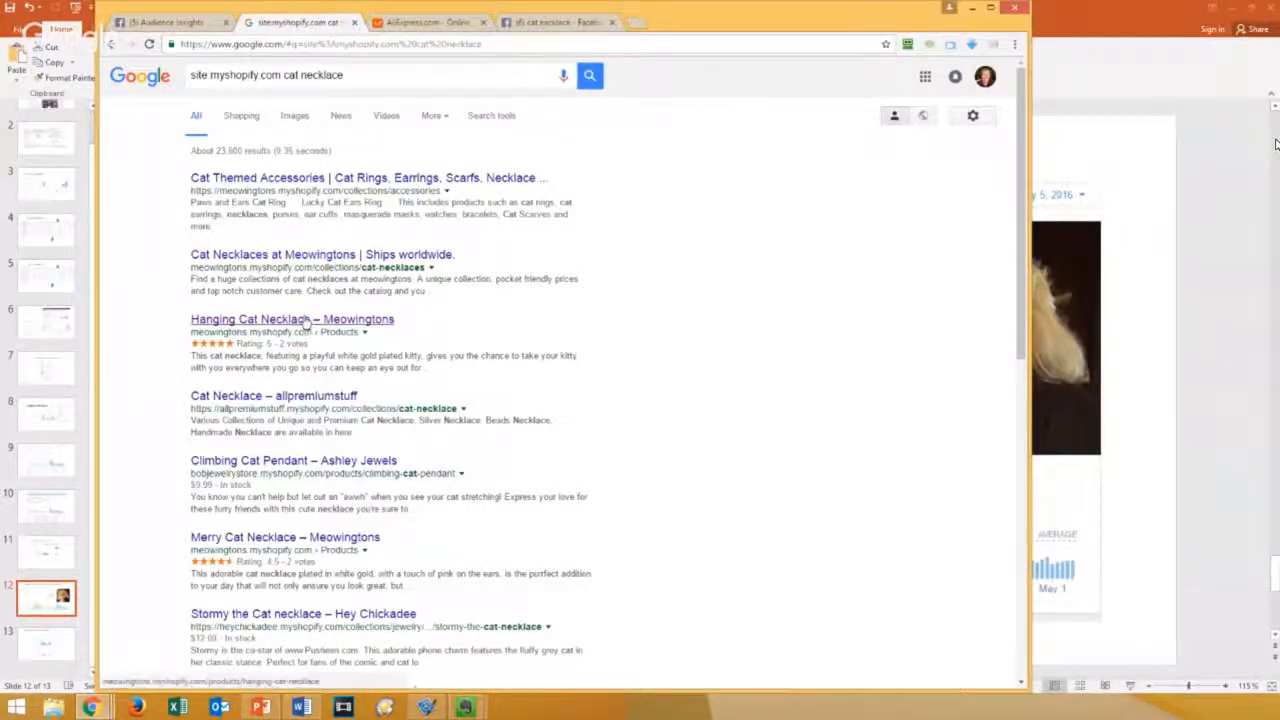
# Step: Open the Hanging Cat Necklace result from Meowingtons in a new tab and review its product page, reviews and related products
pyautogui.rightClick(318, 321)
pyautogui.click(331, 328)
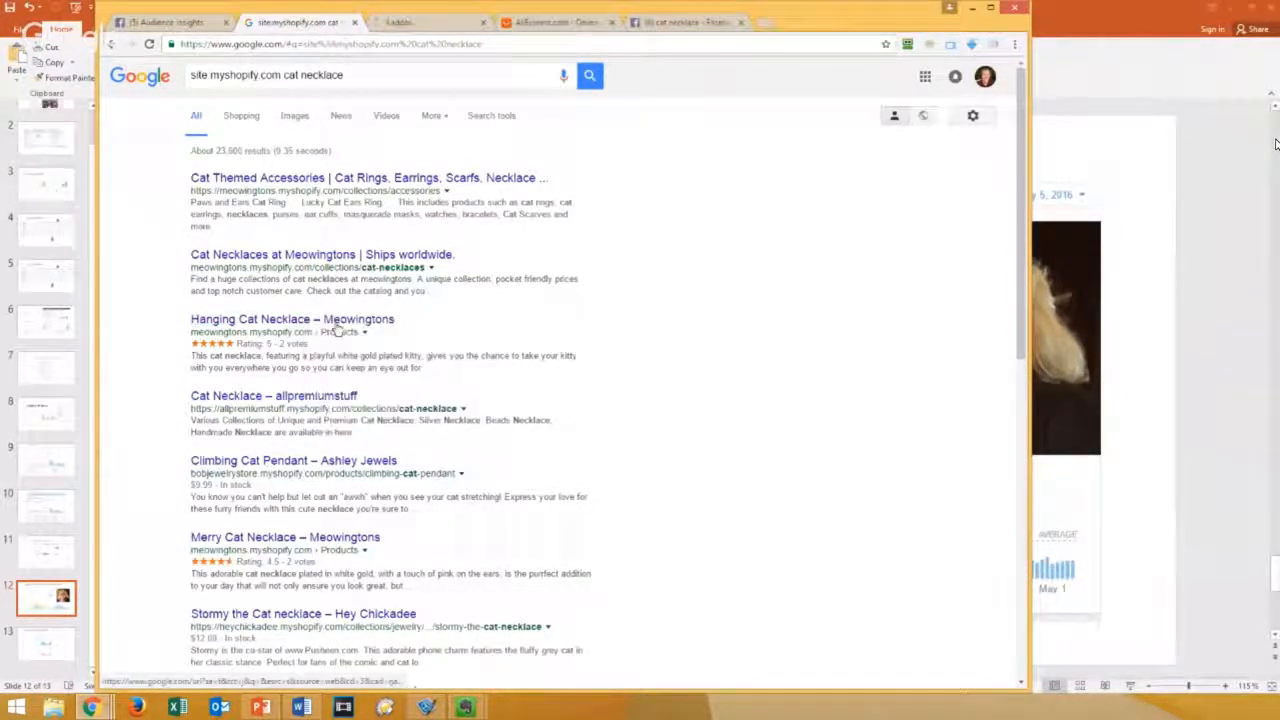
pyautogui.click(437, 24)
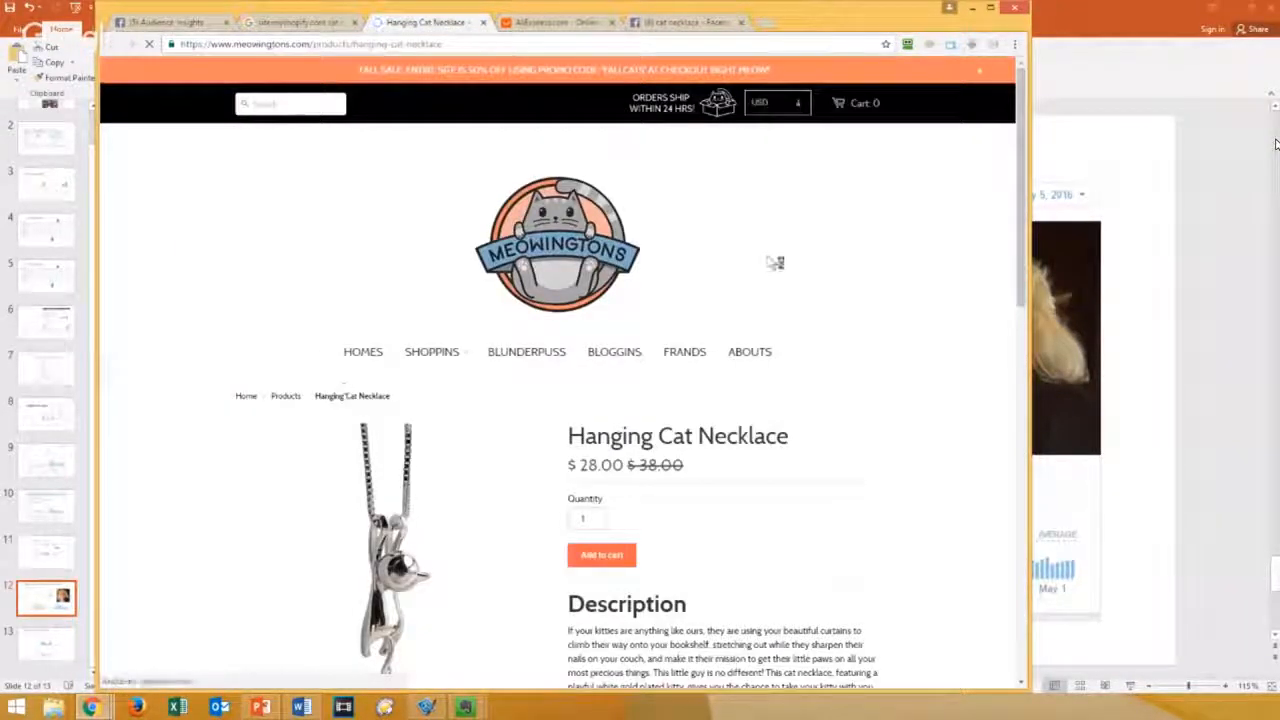
pyautogui.scroll(-2, 910, 245)
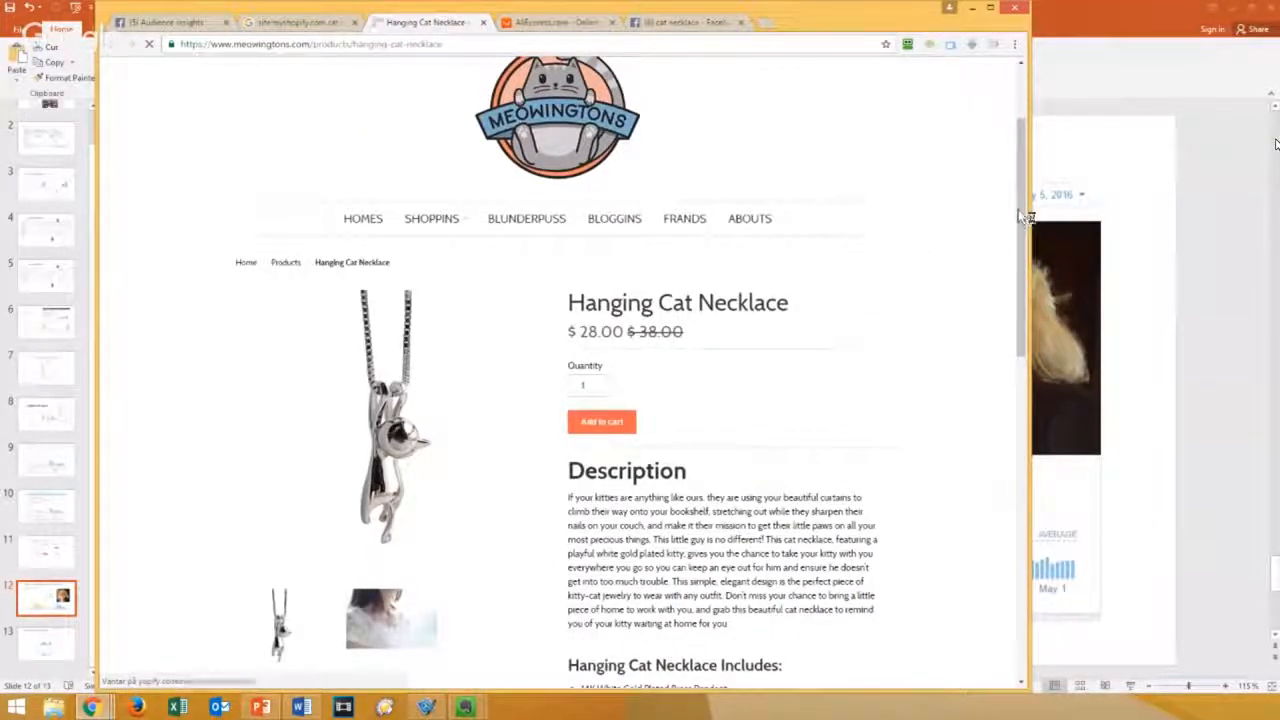
pyautogui.scroll(-10, 811, 165)
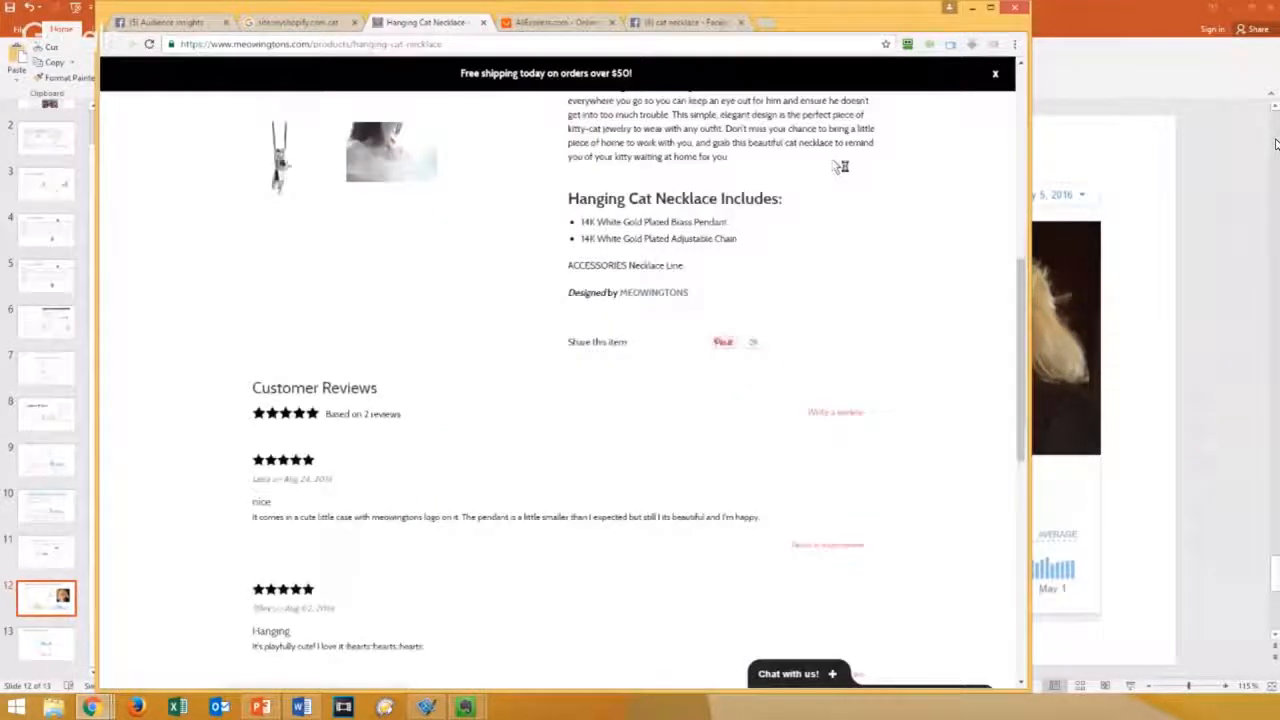
pyautogui.scroll(-1, 808, 161)
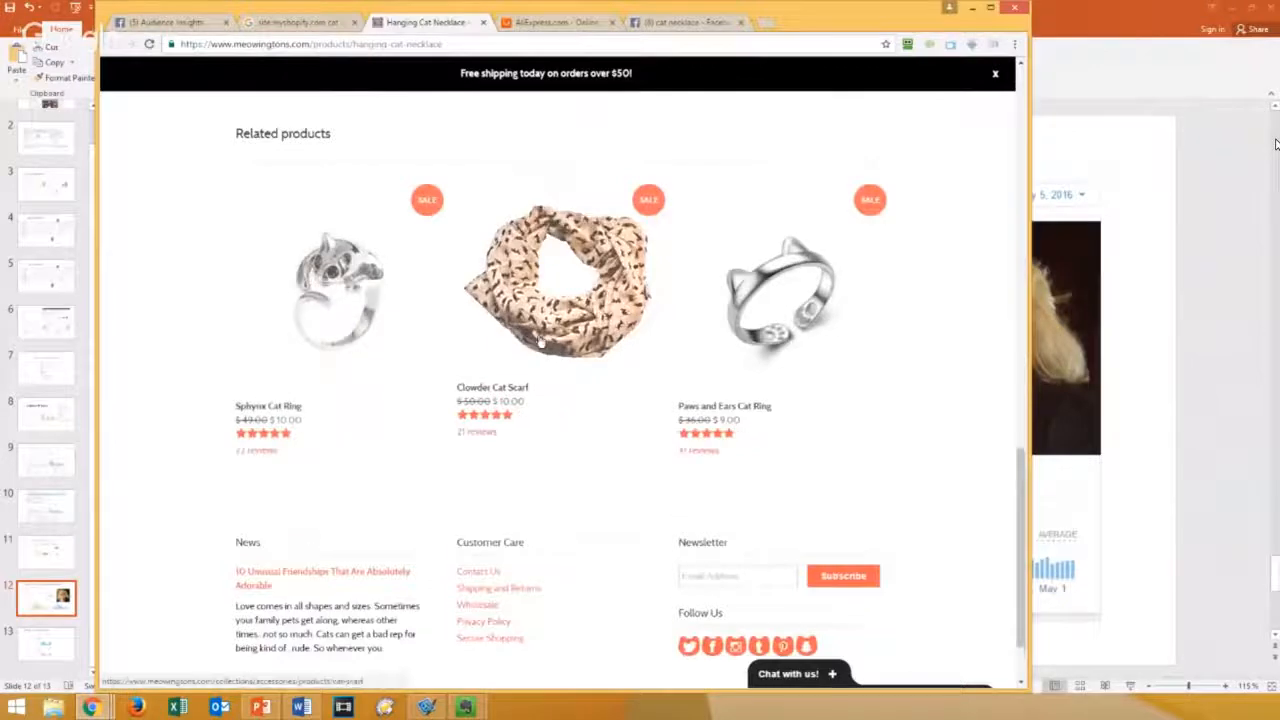
pyautogui.moveTo(1028, 510); pyautogui.dragTo(962, 90)
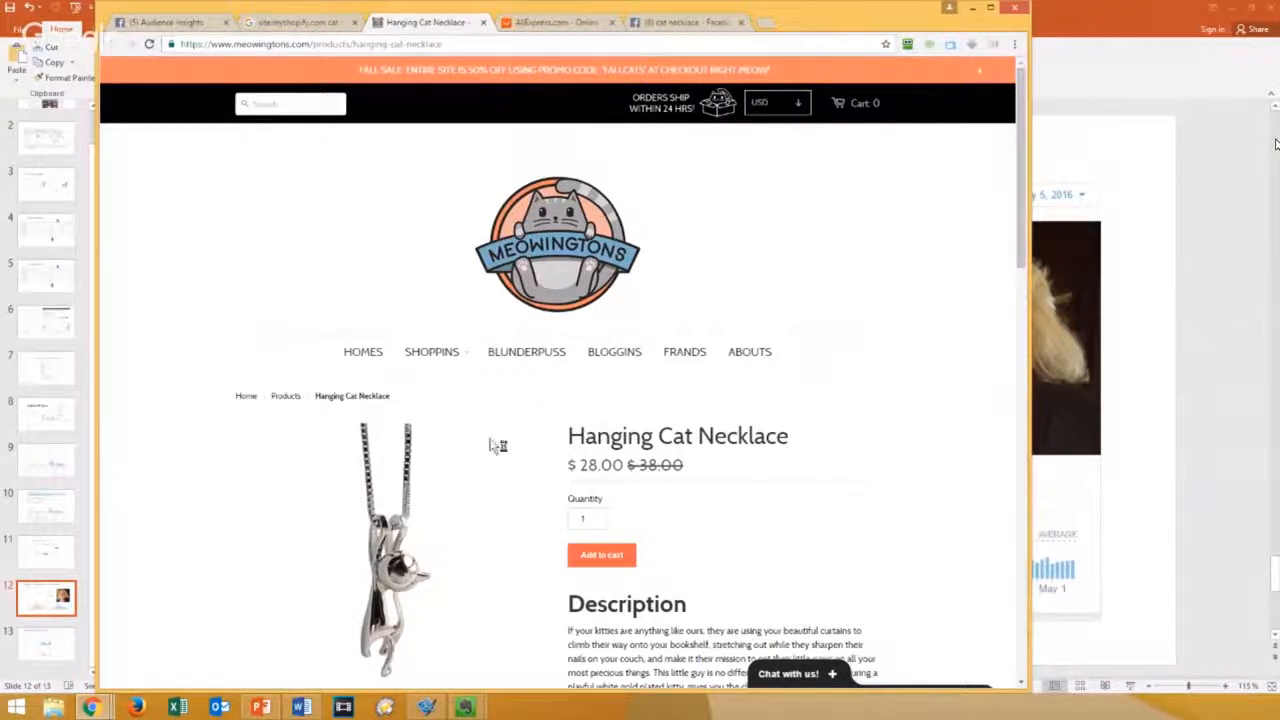
# Step: Open the Meowingtons store's Accessories collection and look through its products
pyautogui.moveTo(488, 446)
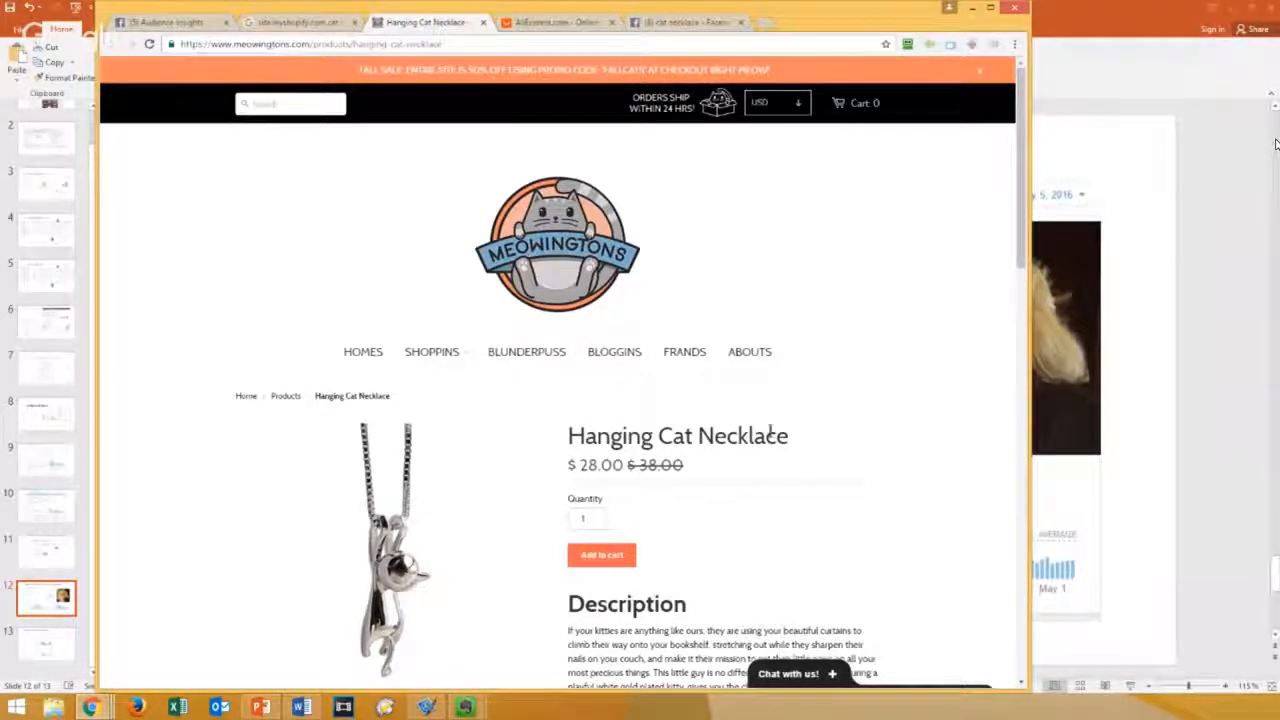
pyautogui.moveTo(469, 372)
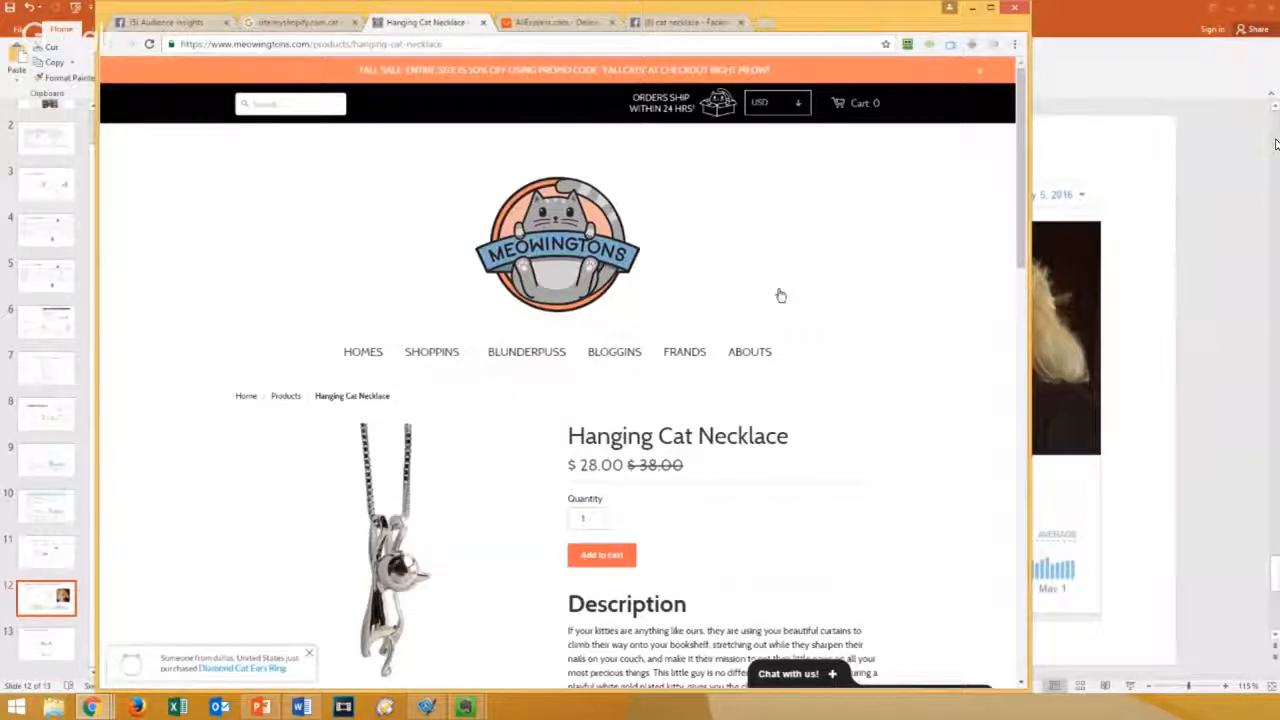
pyautogui.moveTo(430, 363)
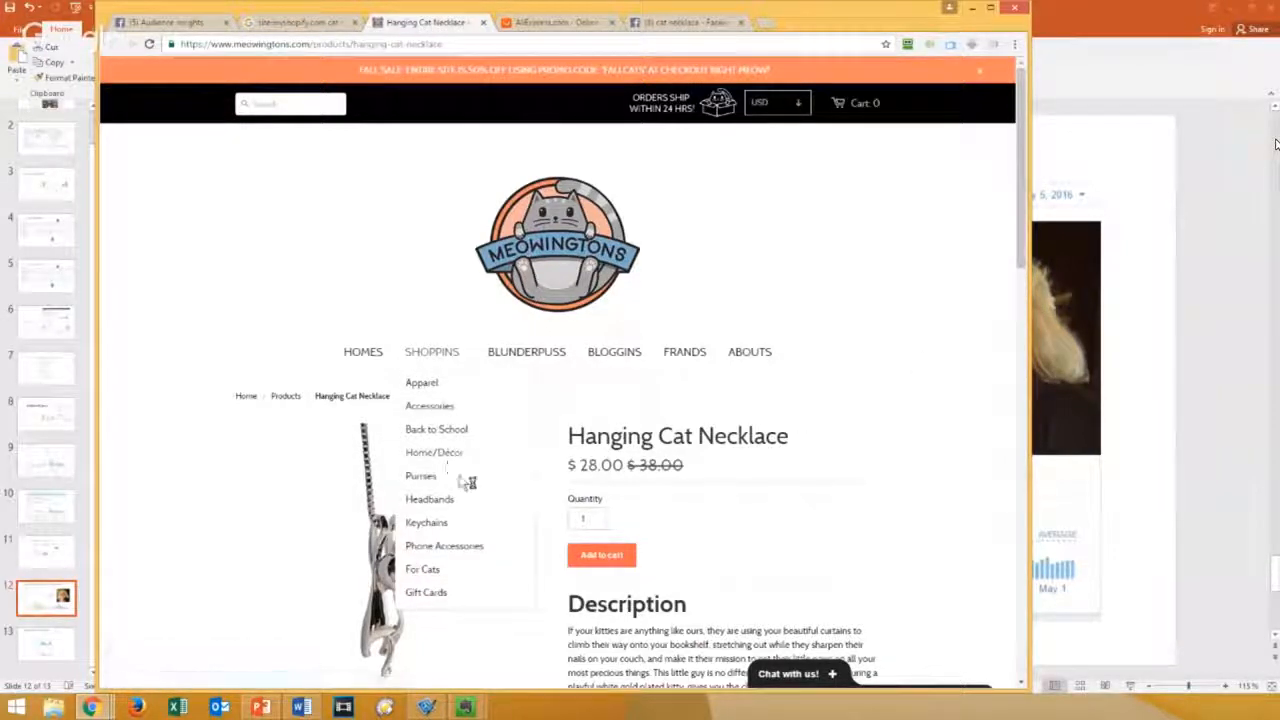
pyautogui.click(438, 408)
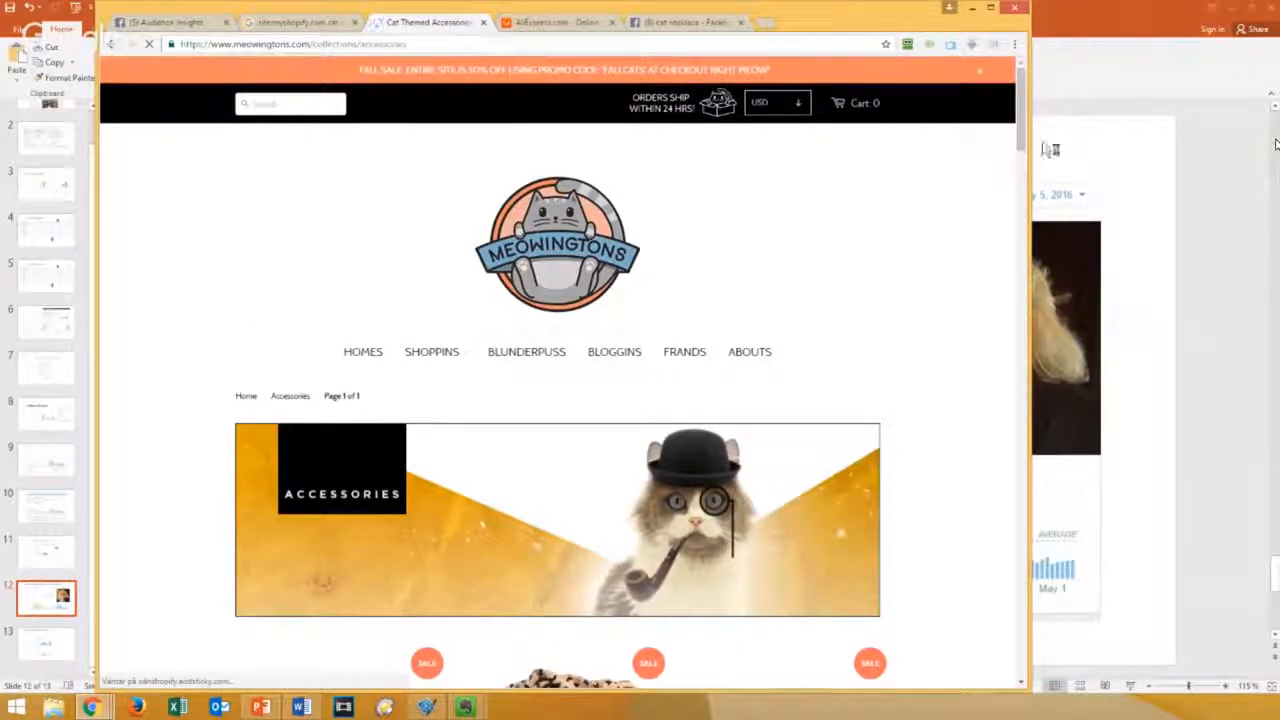
pyautogui.moveTo(1020, 134); pyautogui.dragTo(1049, 343)
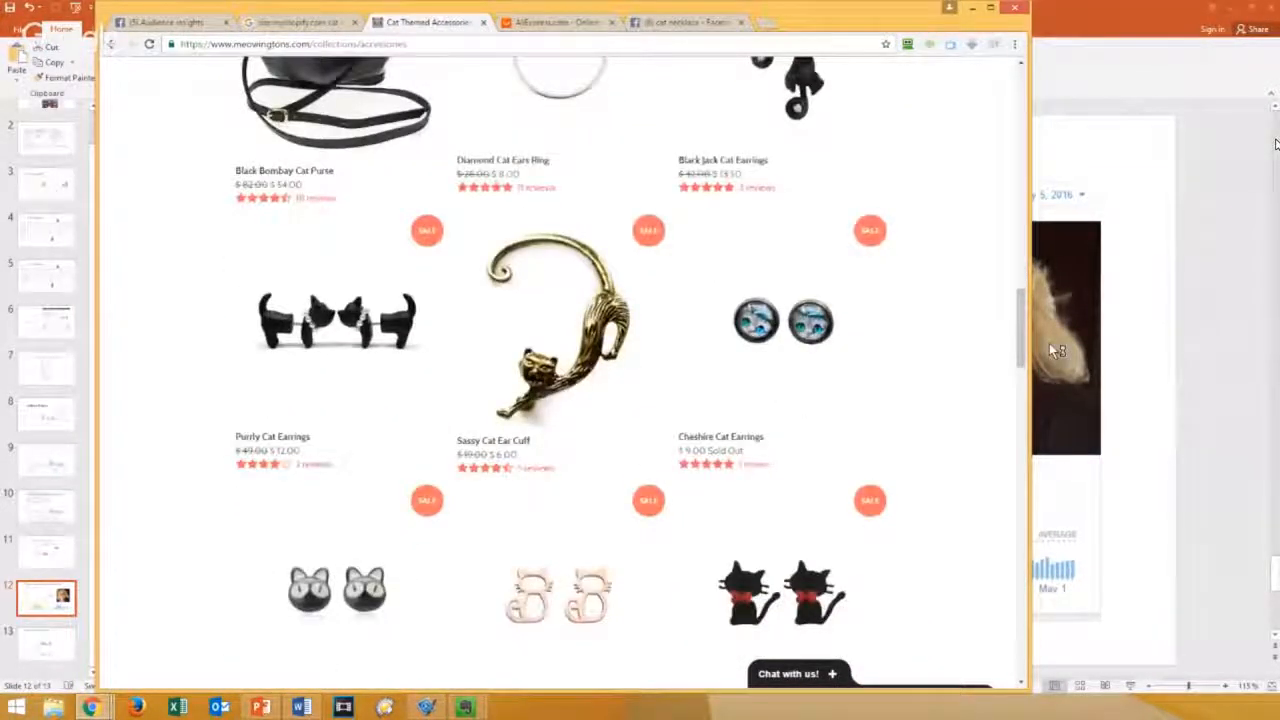
pyautogui.moveTo(1049, 343); pyautogui.dragTo(1029, 193)
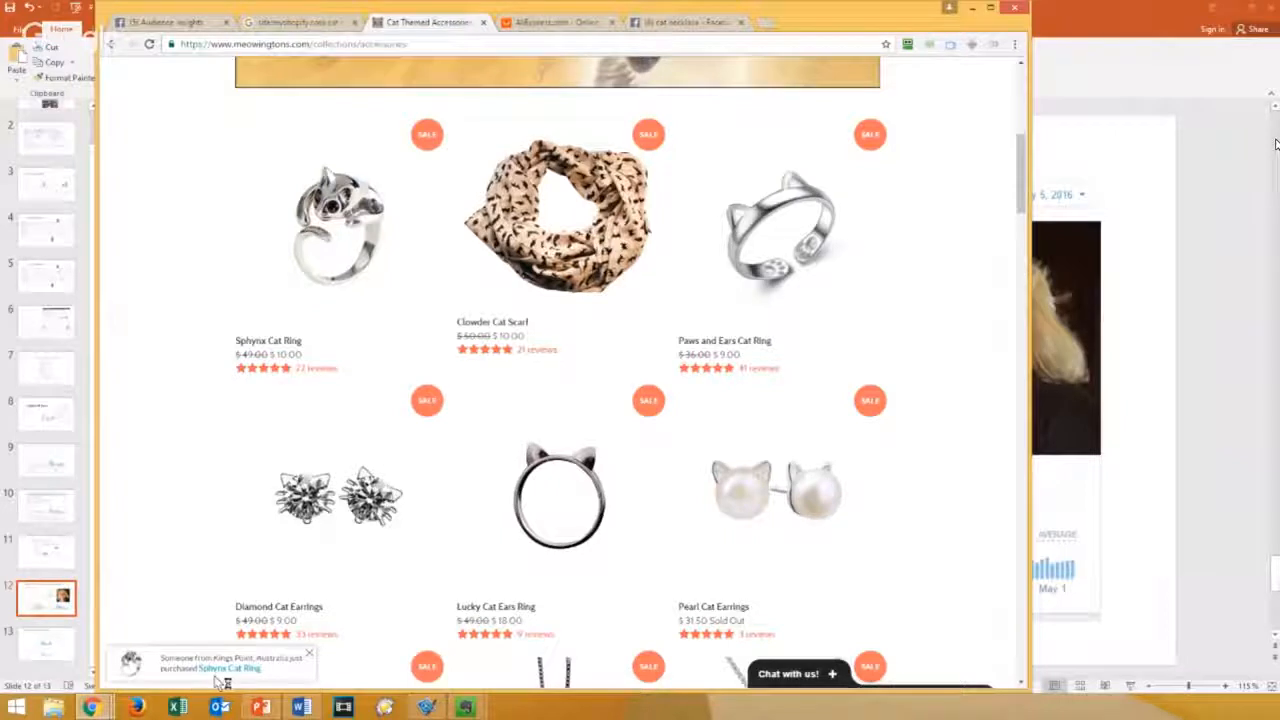
# Step: Open the Sphynx Cat Ring from the recent-purchase notification and review its product page
pyautogui.click(244, 670)
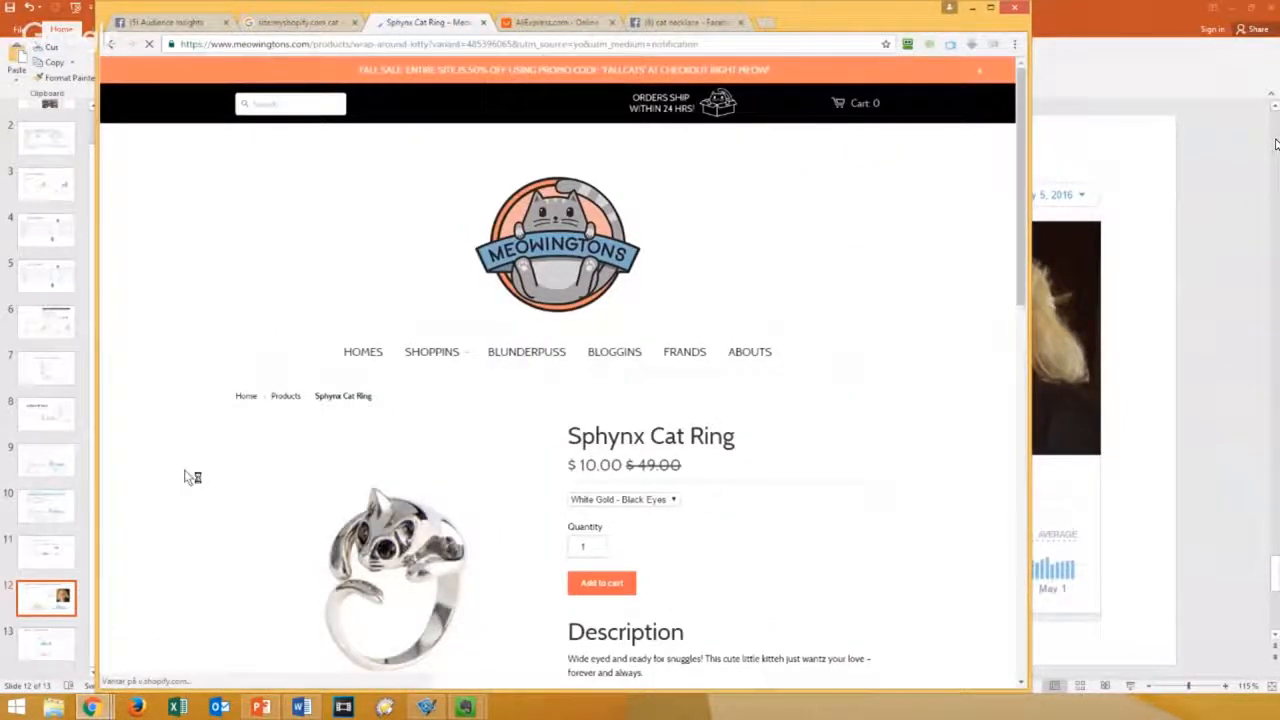
pyautogui.scroll(-2, 197, 475)
pyautogui.scroll(-1, 210, 478)
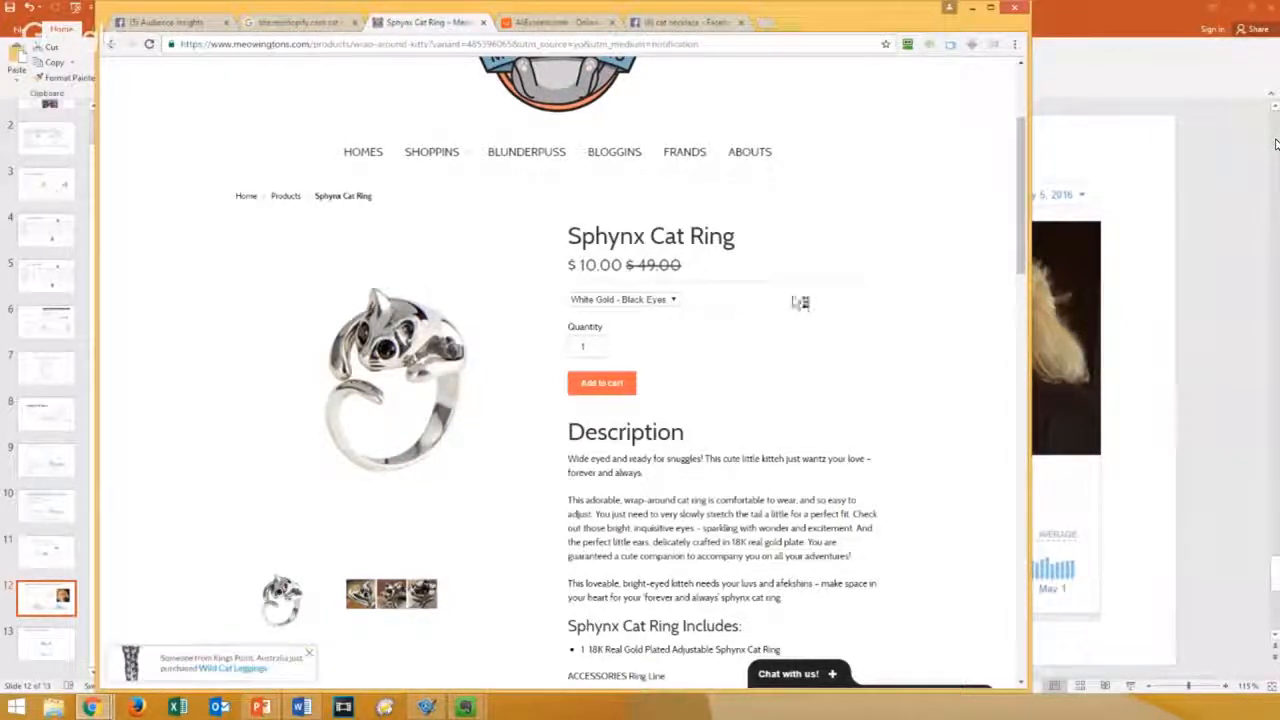
pyautogui.scroll(2, 816, 330)
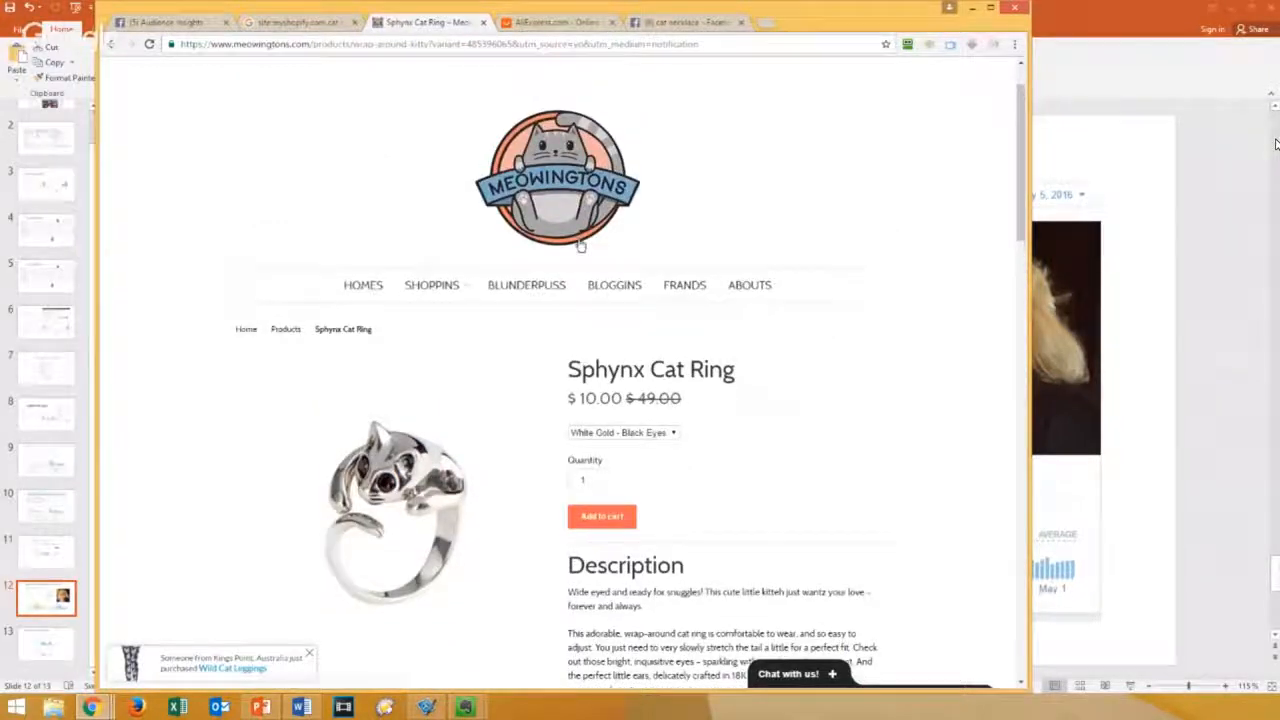
# Step: Return to the Accessories collection and replace "accessories" in the page address with "all" to load the store's full catalogue
pyautogui.click(112, 45)
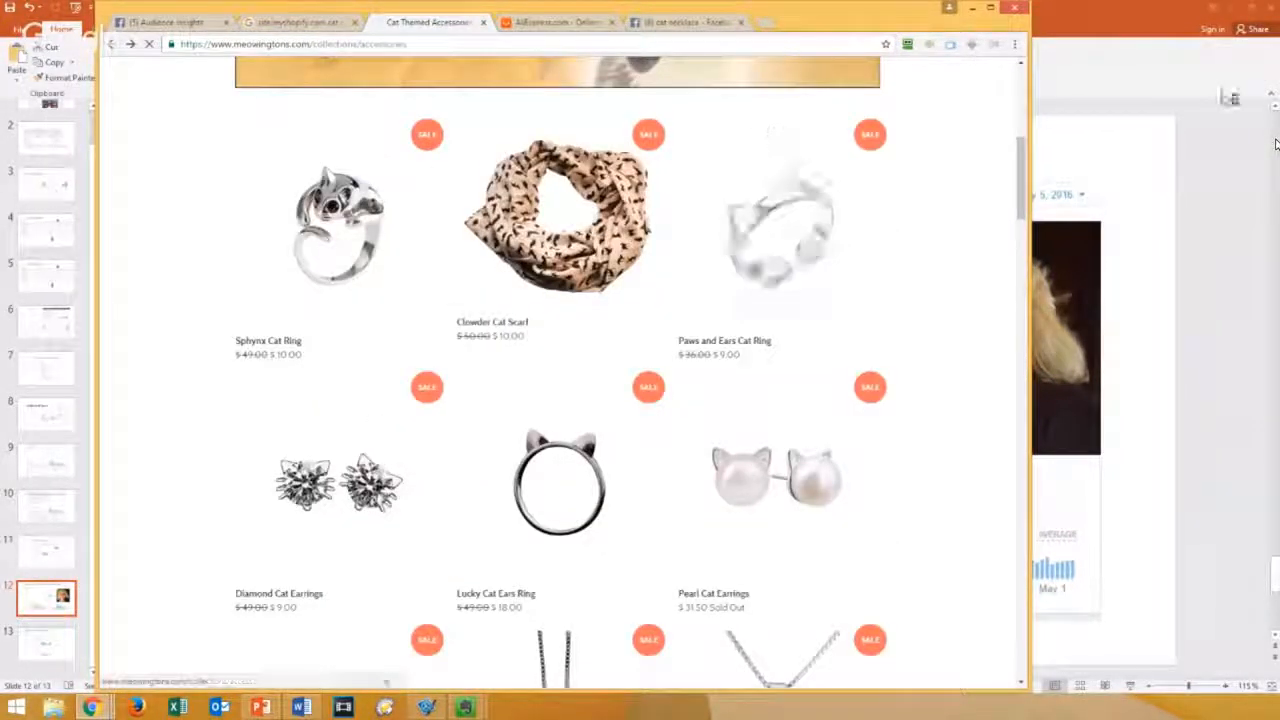
pyautogui.scroll(4, 937, 263)
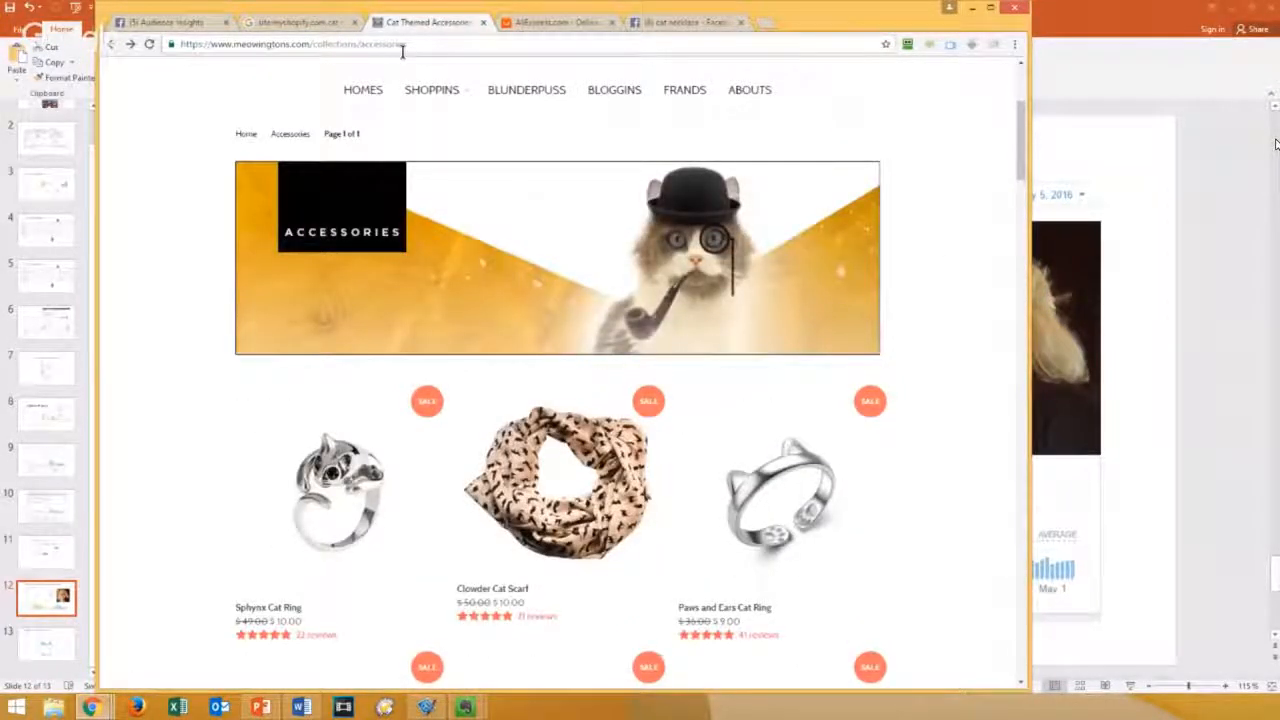
pyautogui.moveTo(392, 45); pyautogui.dragTo(448, 43)
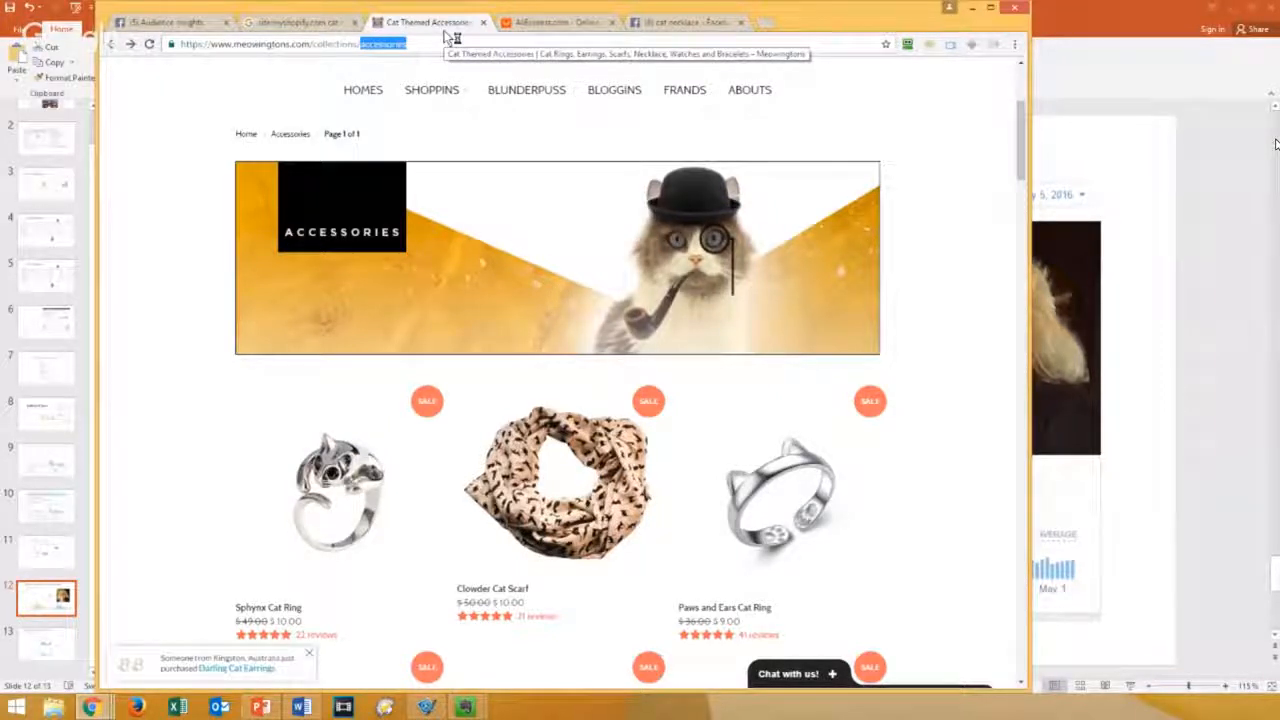
pyautogui.write('all')
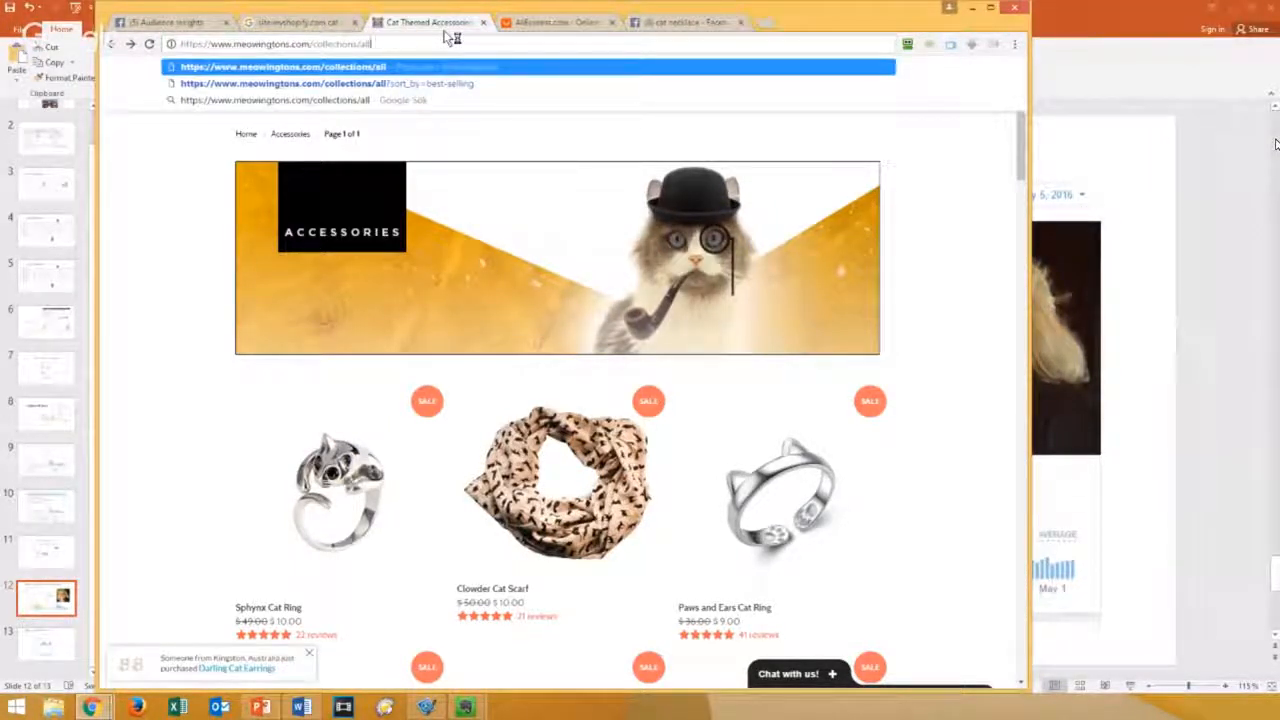
pyautogui.press('Return')
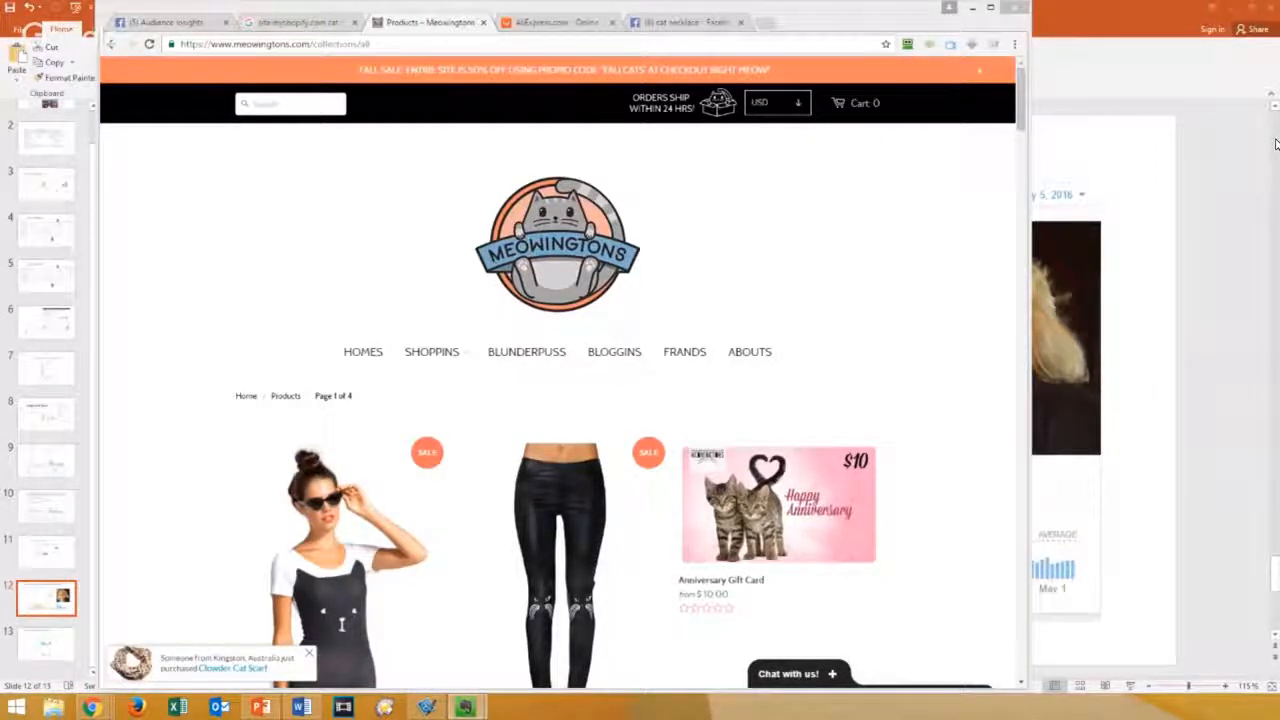
# Step: Sort the full catalogue by best sellers by adding "?sort_by=best-selling" to the end of the page address
pyautogui.click(378, 44)
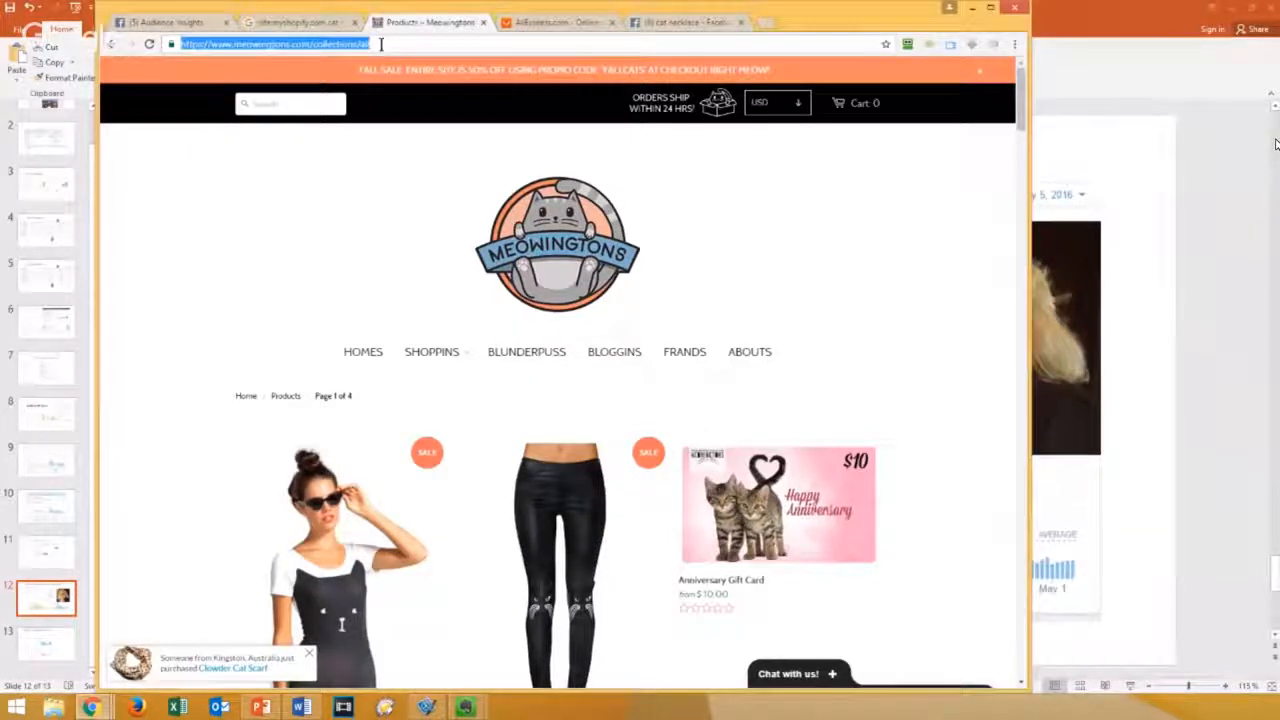
pyautogui.click(381, 44)
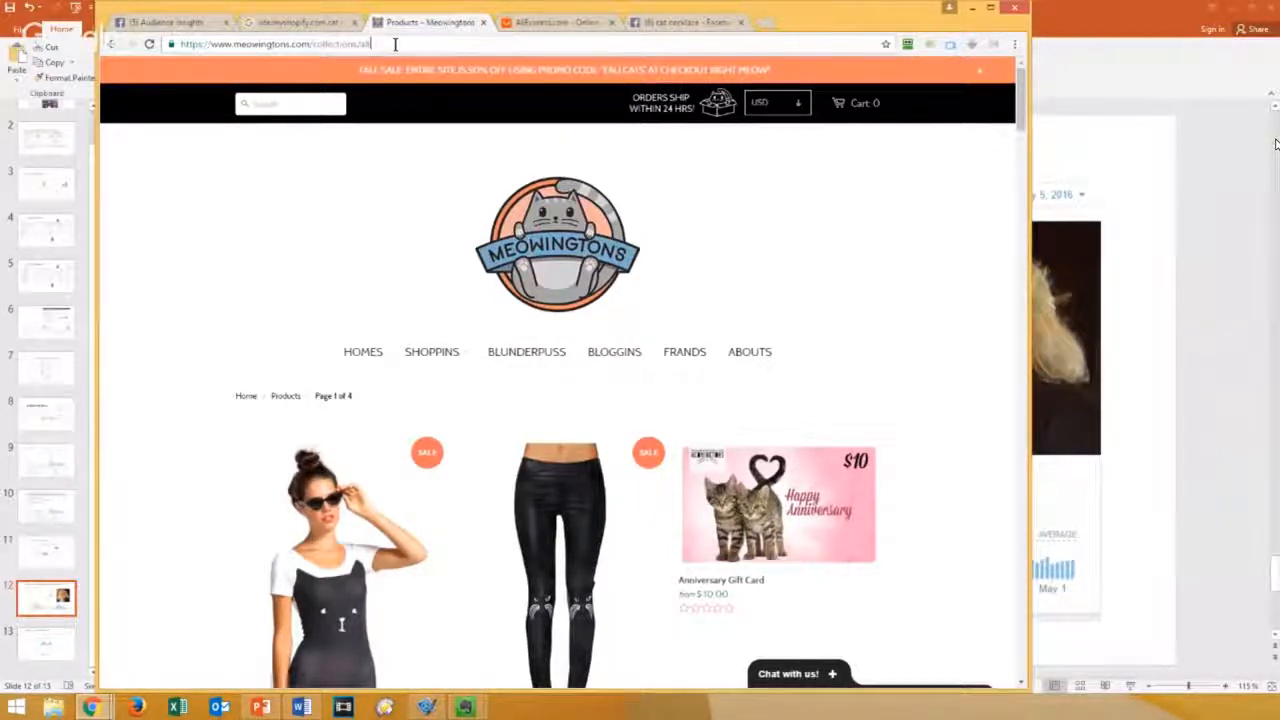
pyautogui.write('?sort_by=best-selling')
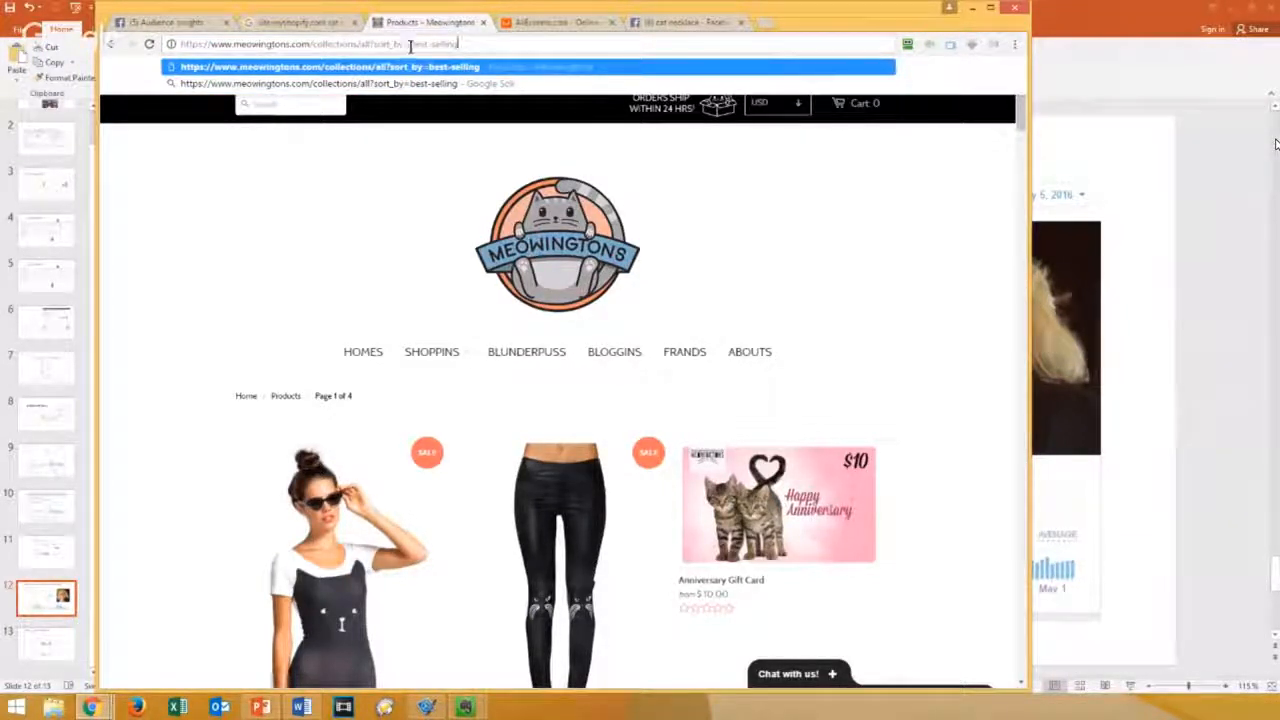
pyautogui.click(497, 66)
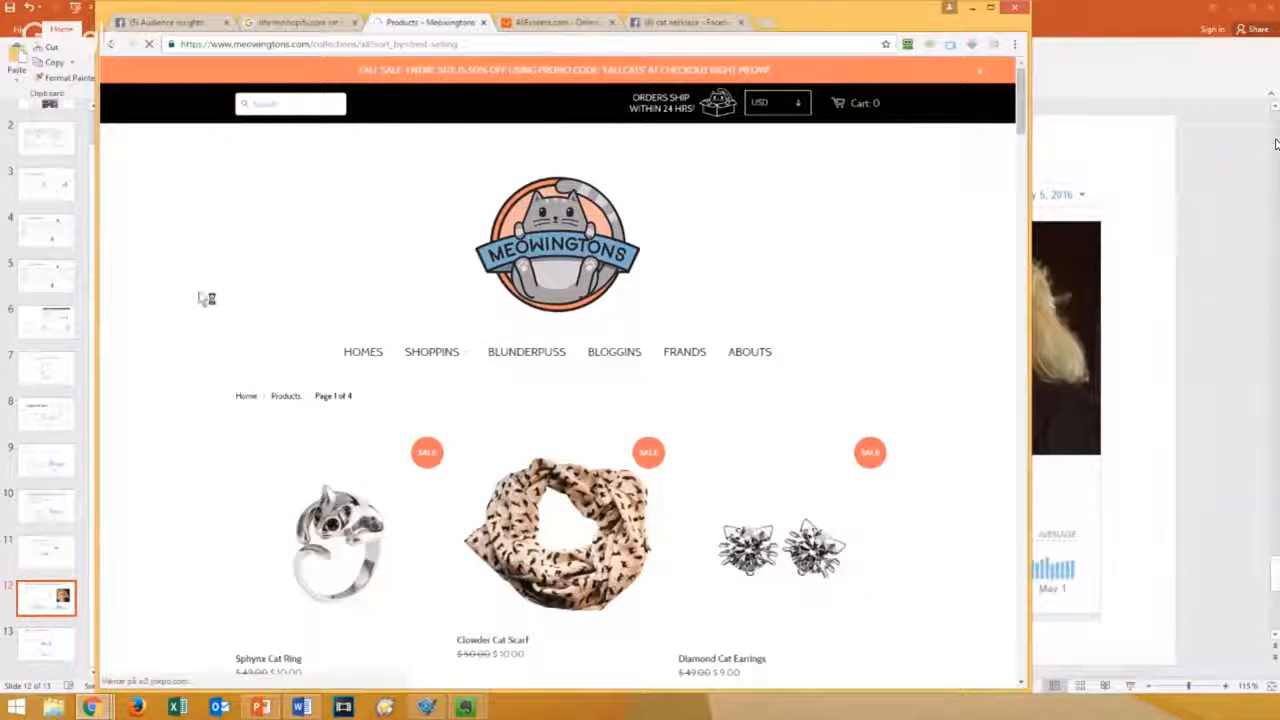
# Step: Look through the store's best-selling products to see which cat items rank highest
pyautogui.scroll(-1, 203, 263)
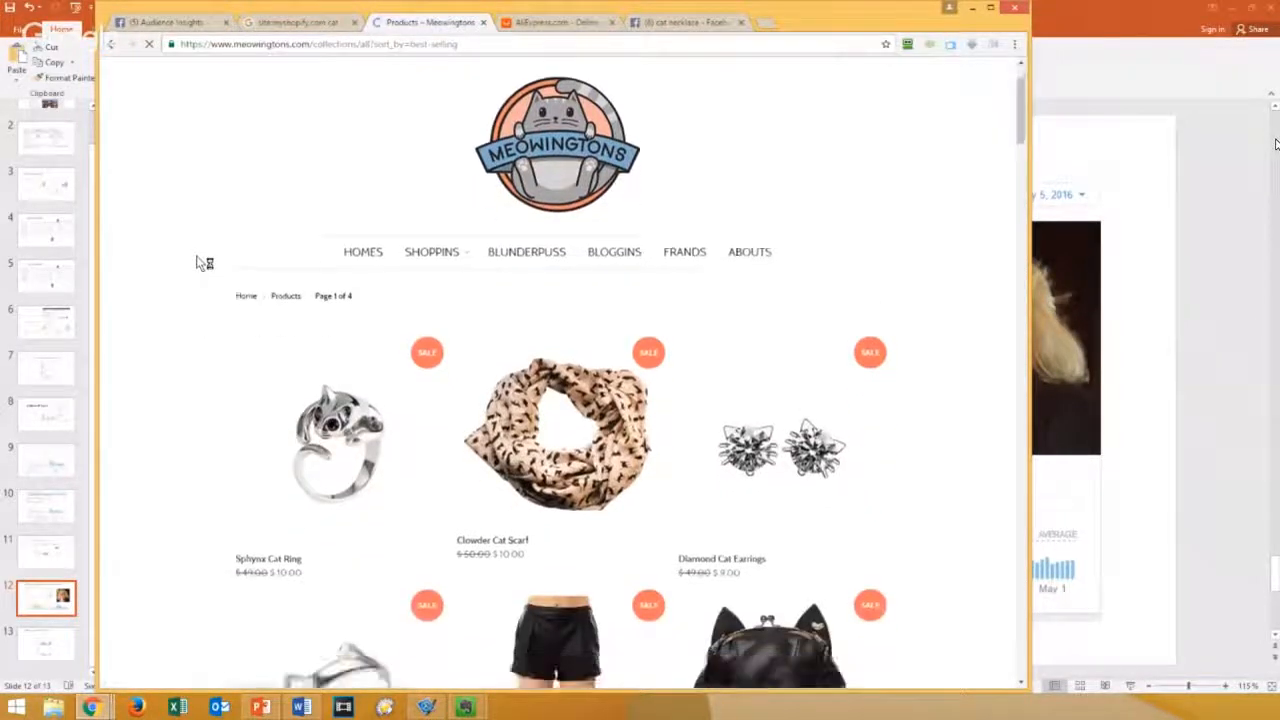
pyautogui.scroll(-1, 292, 400)
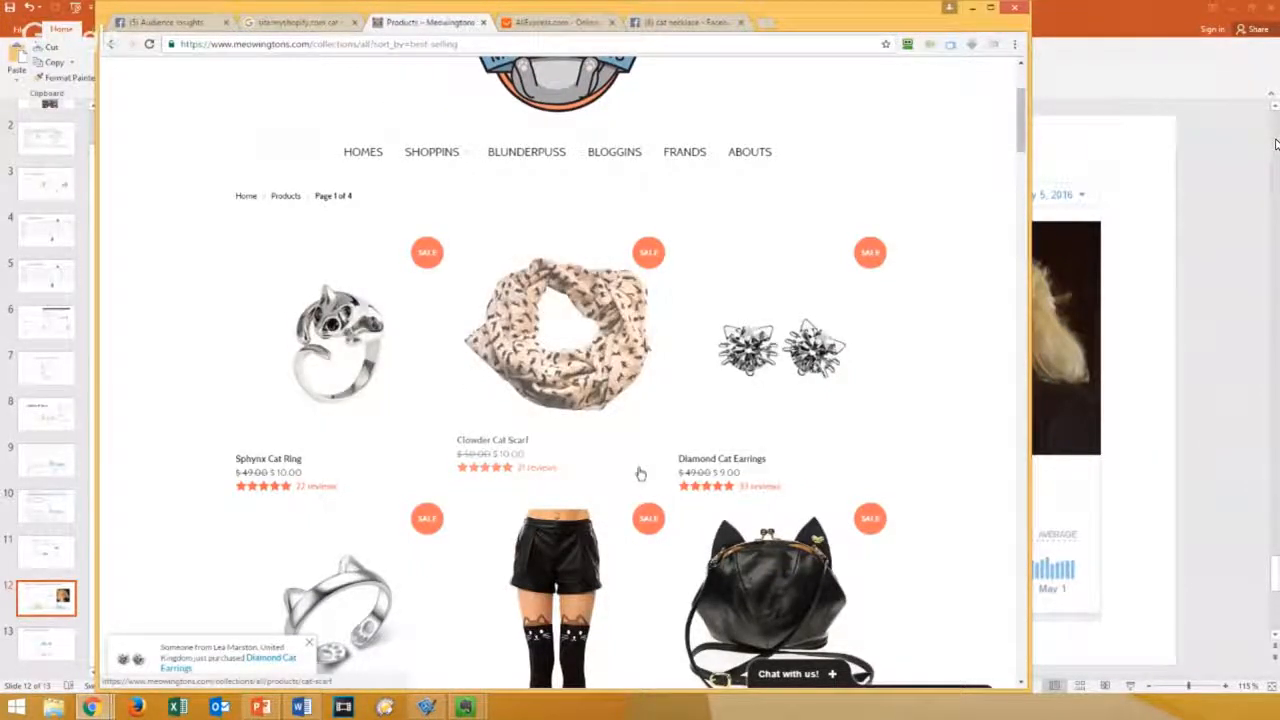
pyautogui.scroll(-1, 250, 540)
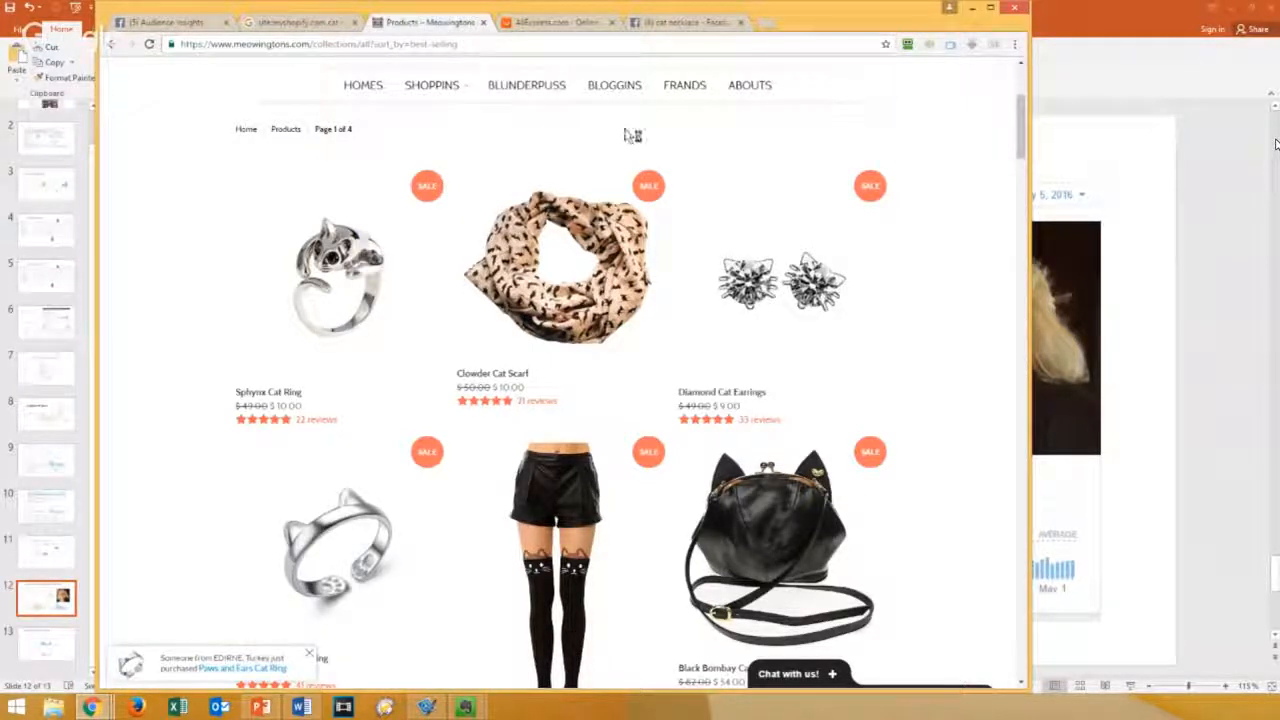
pyautogui.scroll(-5, 632, 135)
pyautogui.scroll(-7, 600, 108)
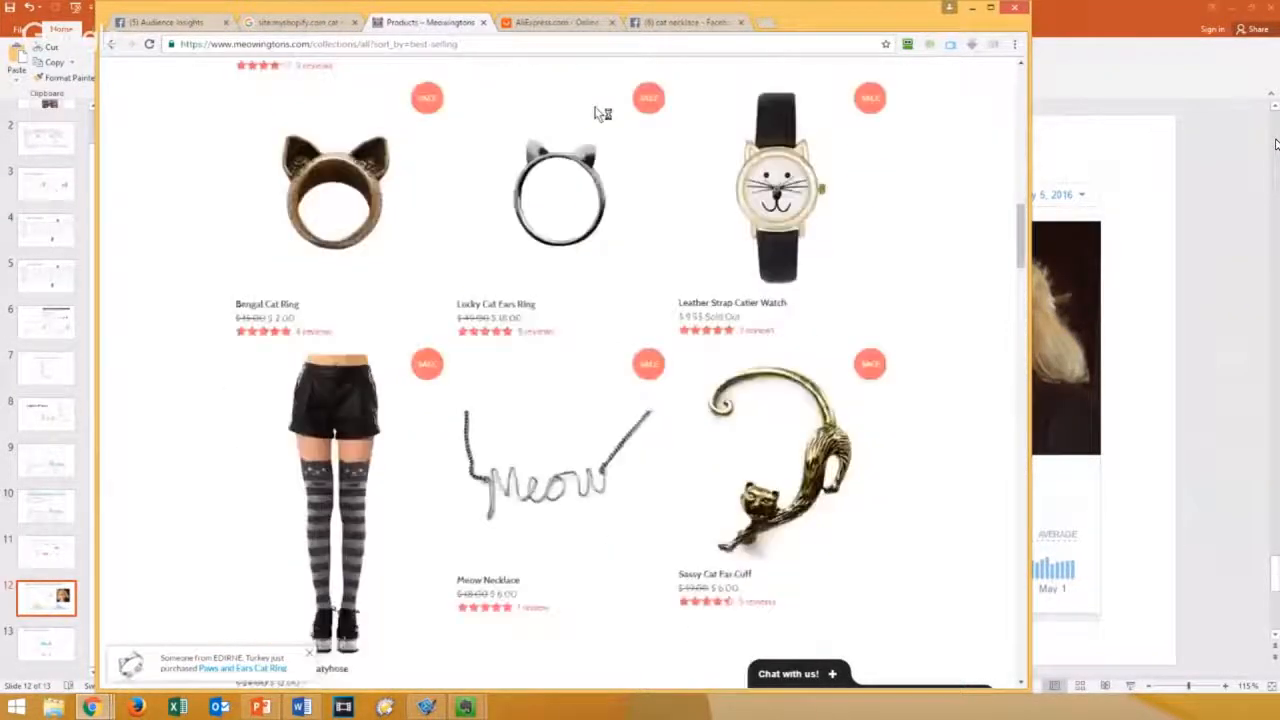
pyautogui.scroll(-10, 596, 112)
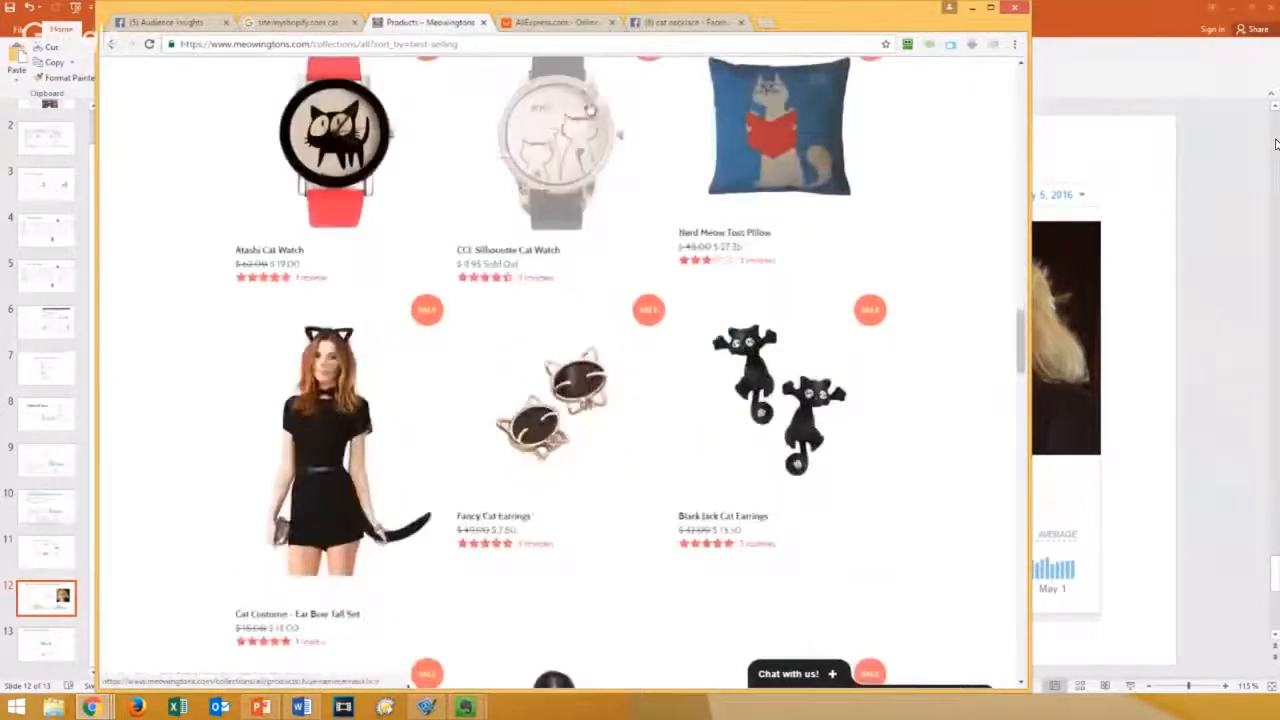
pyautogui.scroll(3, 590, 108)
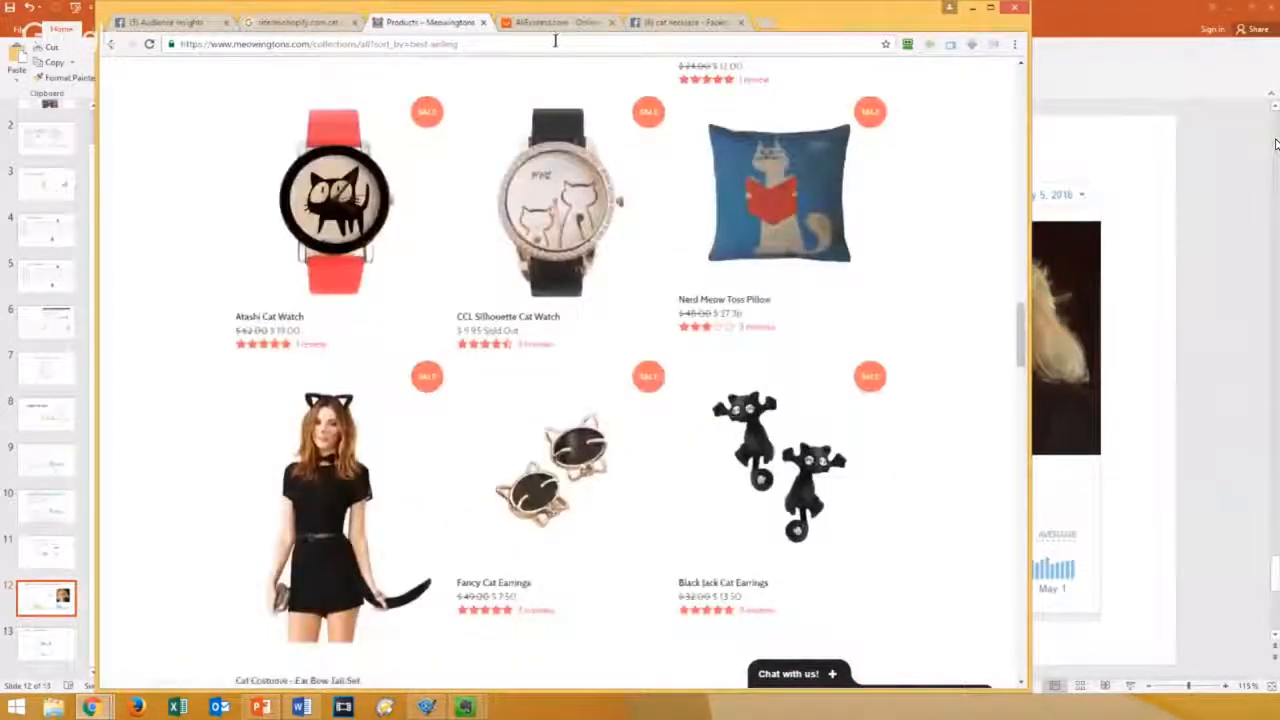
# Step: Switch to the AliExpress page, search for "cat necklace" and look over the first product results
pyautogui.click(556, 24)
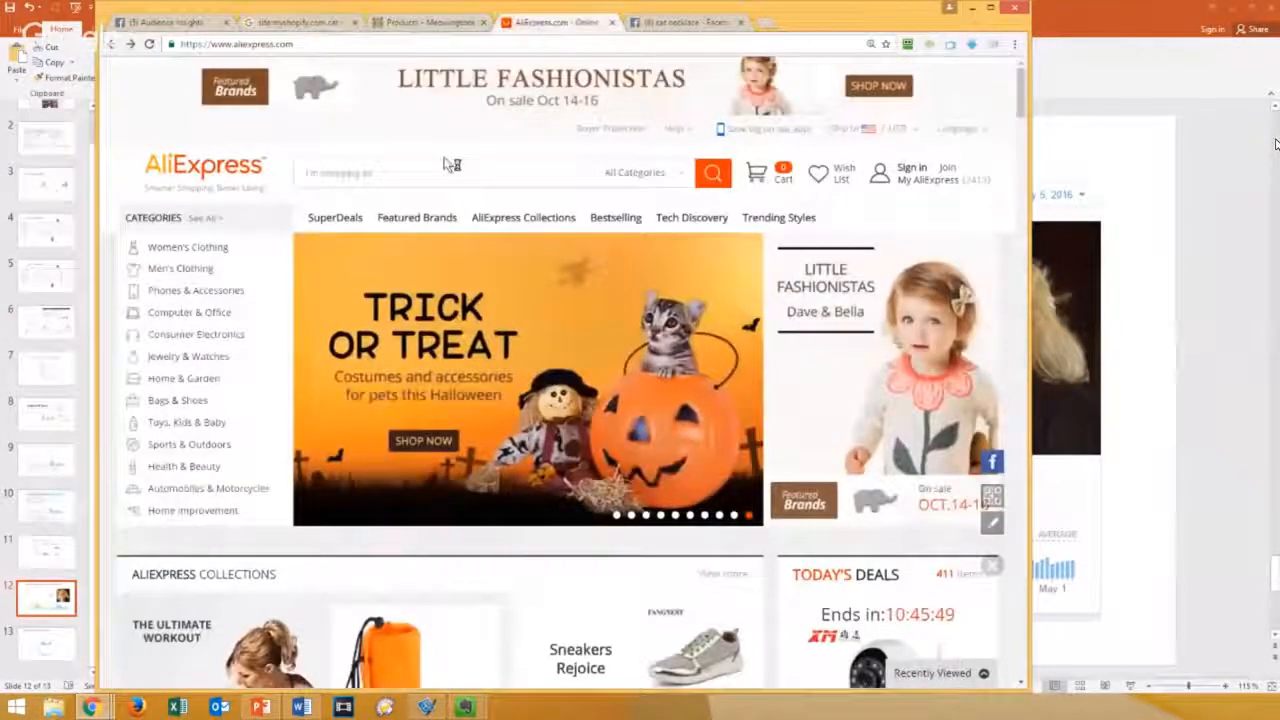
pyautogui.click(313, 174)
pyautogui.write('ca')
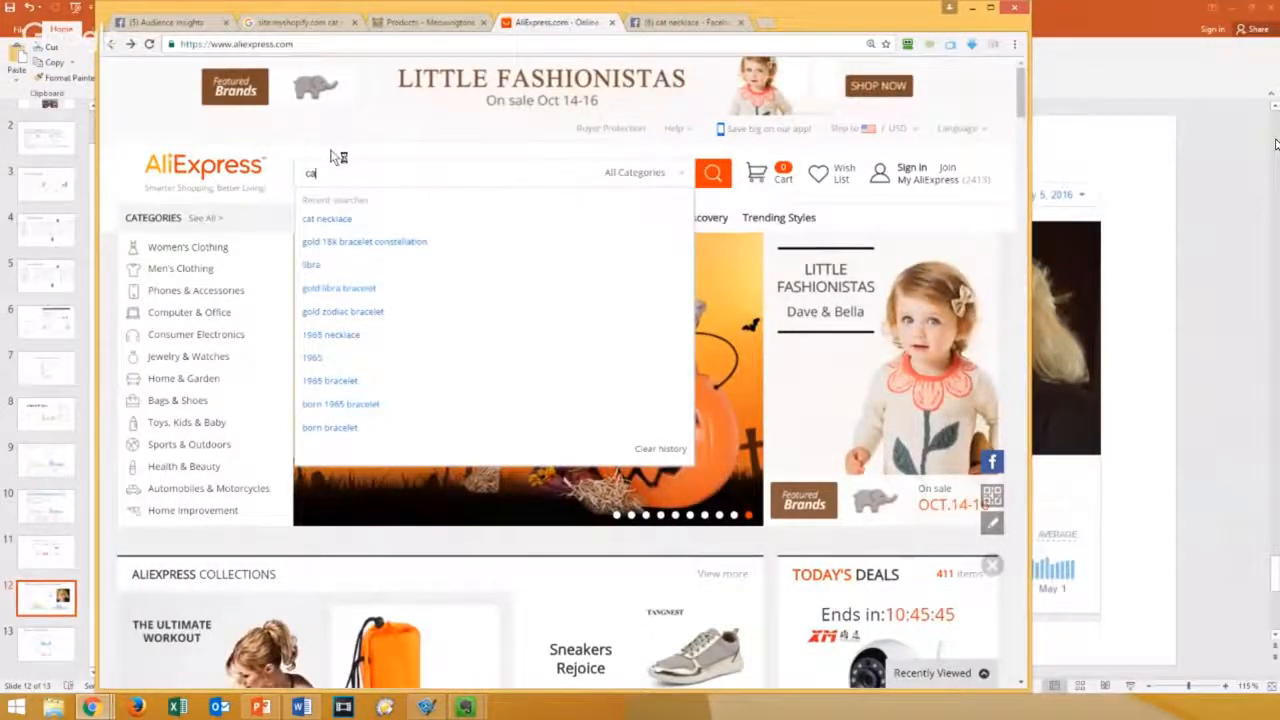
pyautogui.write('t necklace')
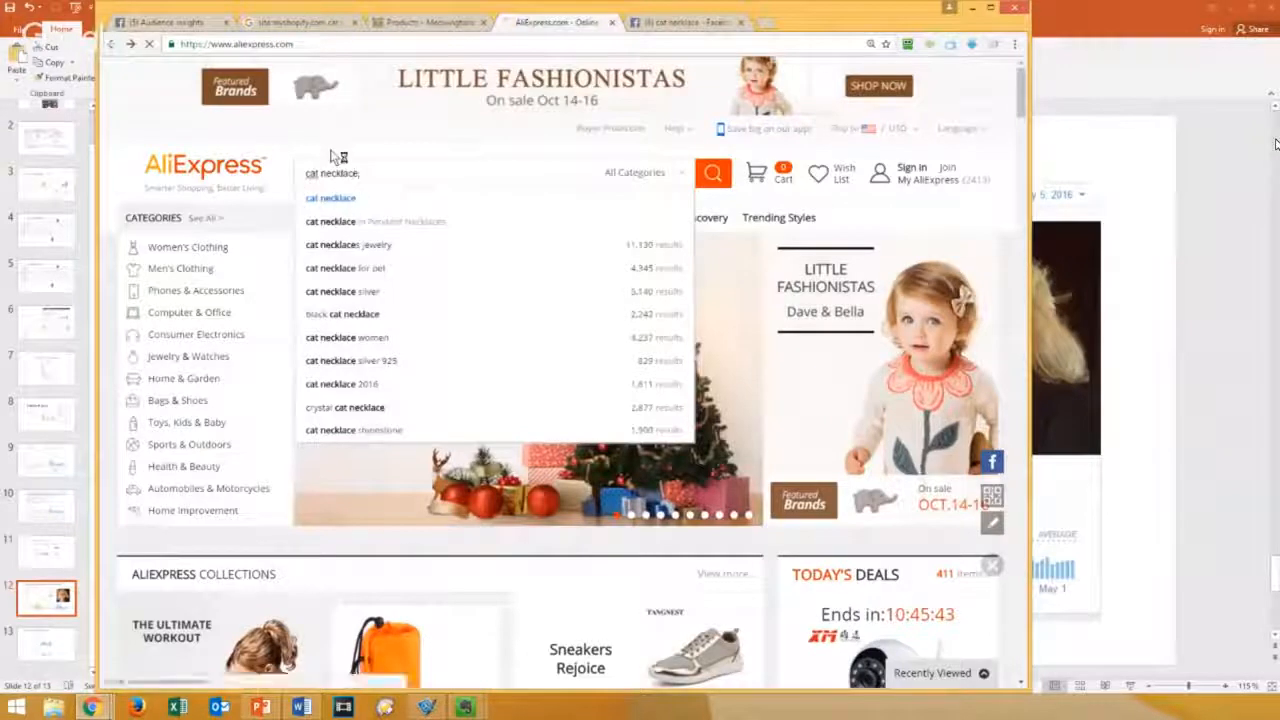
pyautogui.press('Return')
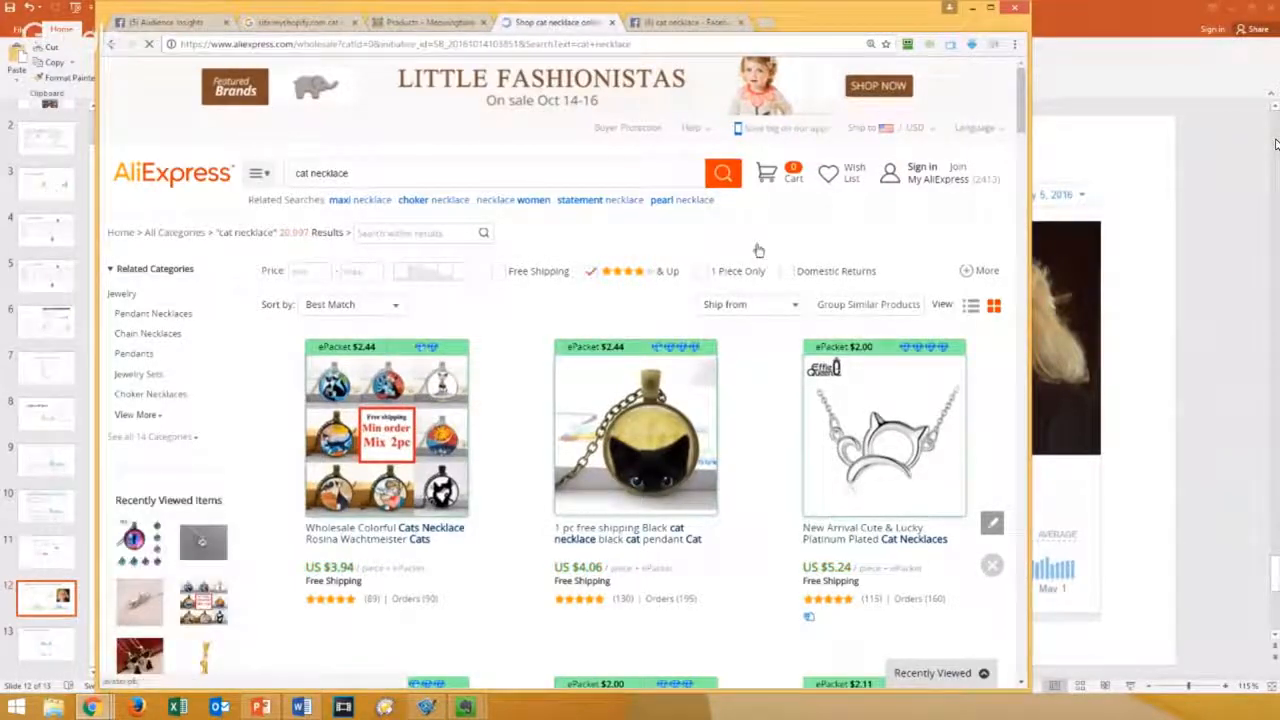
pyautogui.scroll(-3, 810, 228)
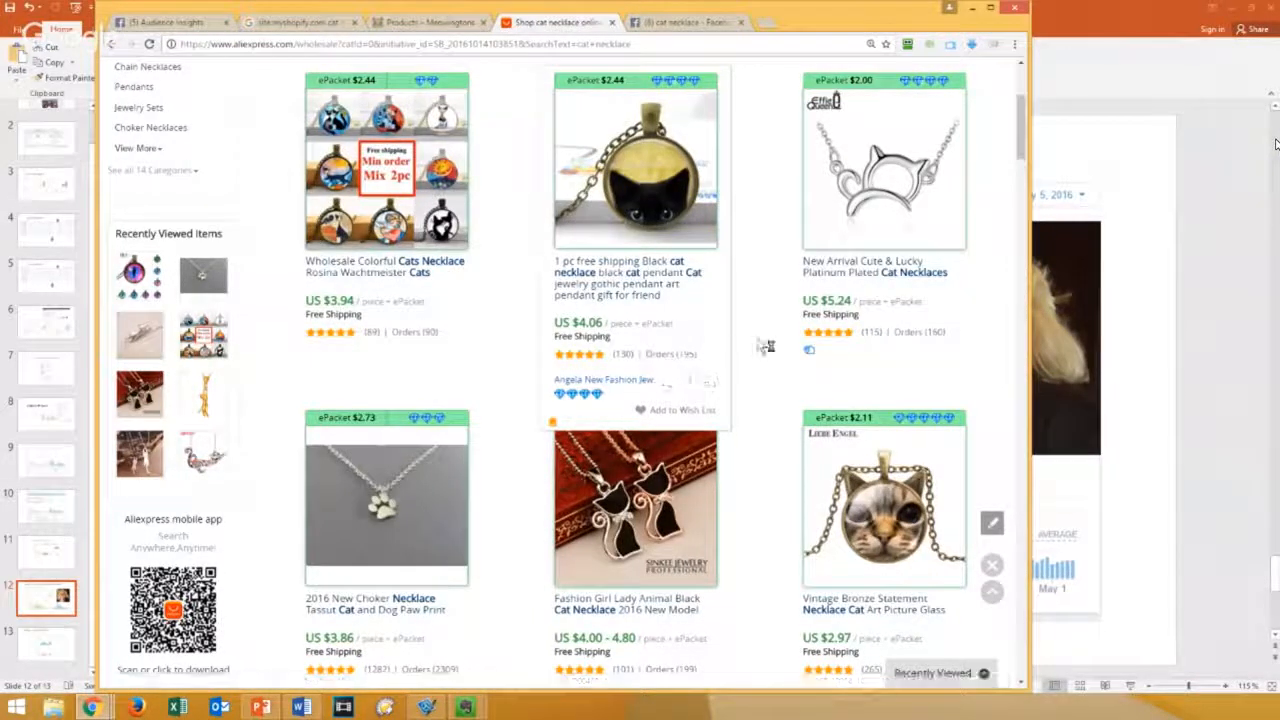
# Step: Sort the AliExpress "cat necklace" results by Orders
pyautogui.scroll(-1, 757, 343)
pyautogui.scroll(3, 770, 348)
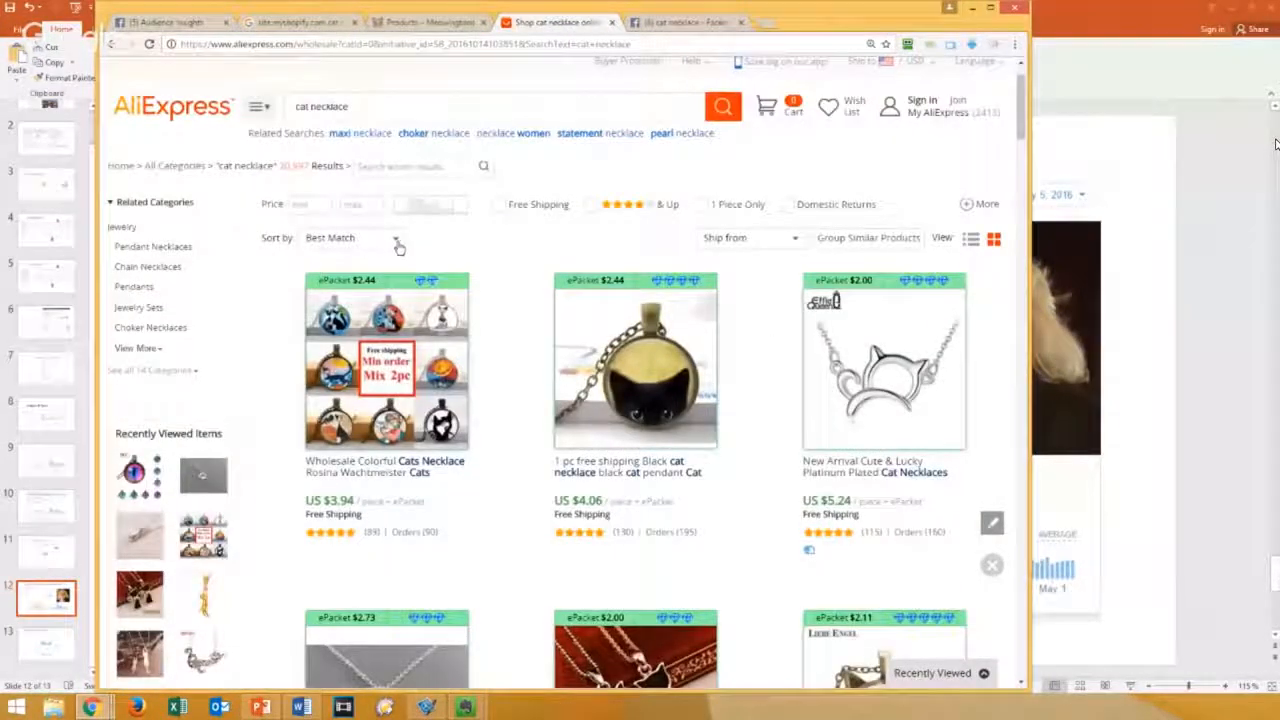
pyautogui.click(395, 239)
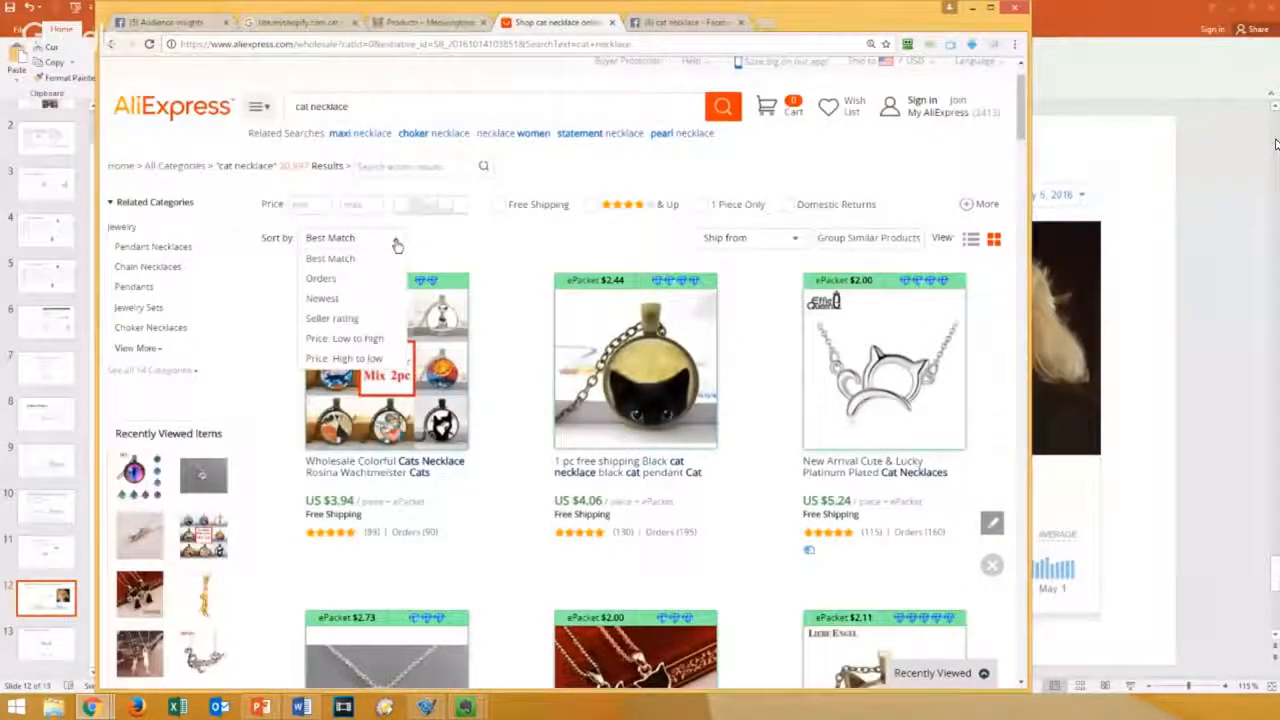
pyautogui.click(321, 283)
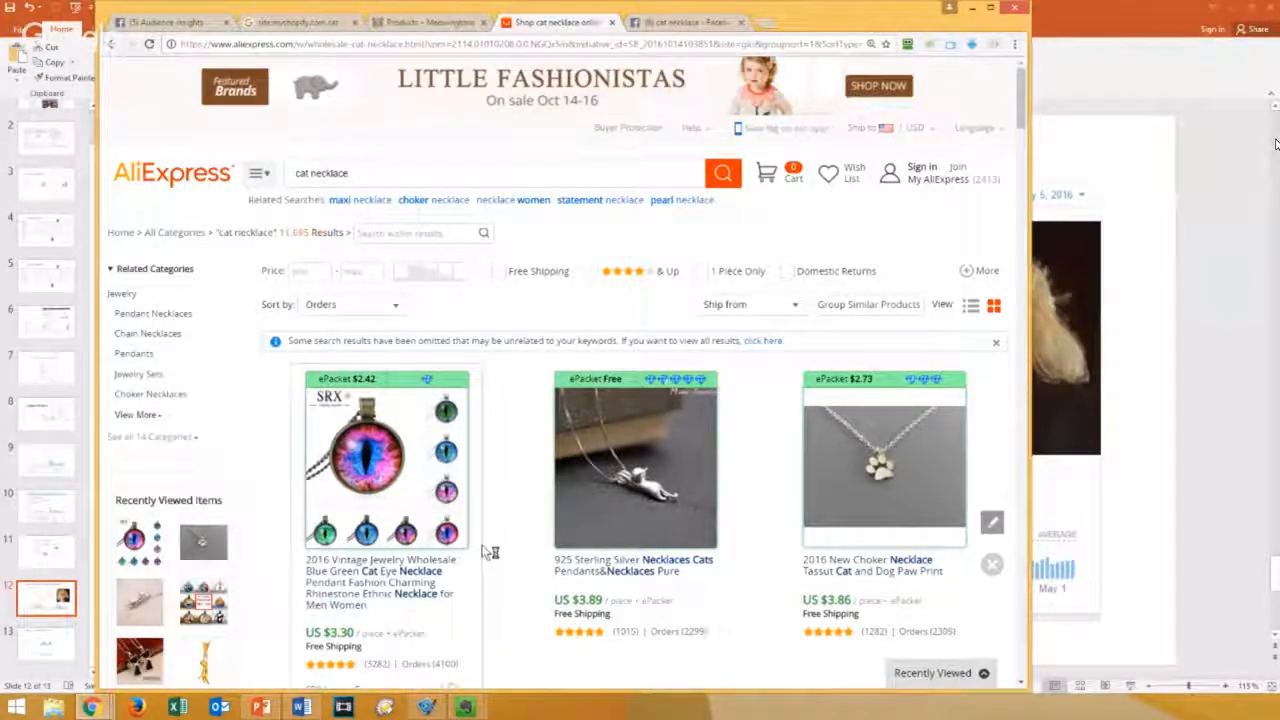
# Step: Look through the most-ordered cat necklaces, comparing their designs, prices, order counts and seller ratings
pyautogui.scroll(-1, 488, 552)
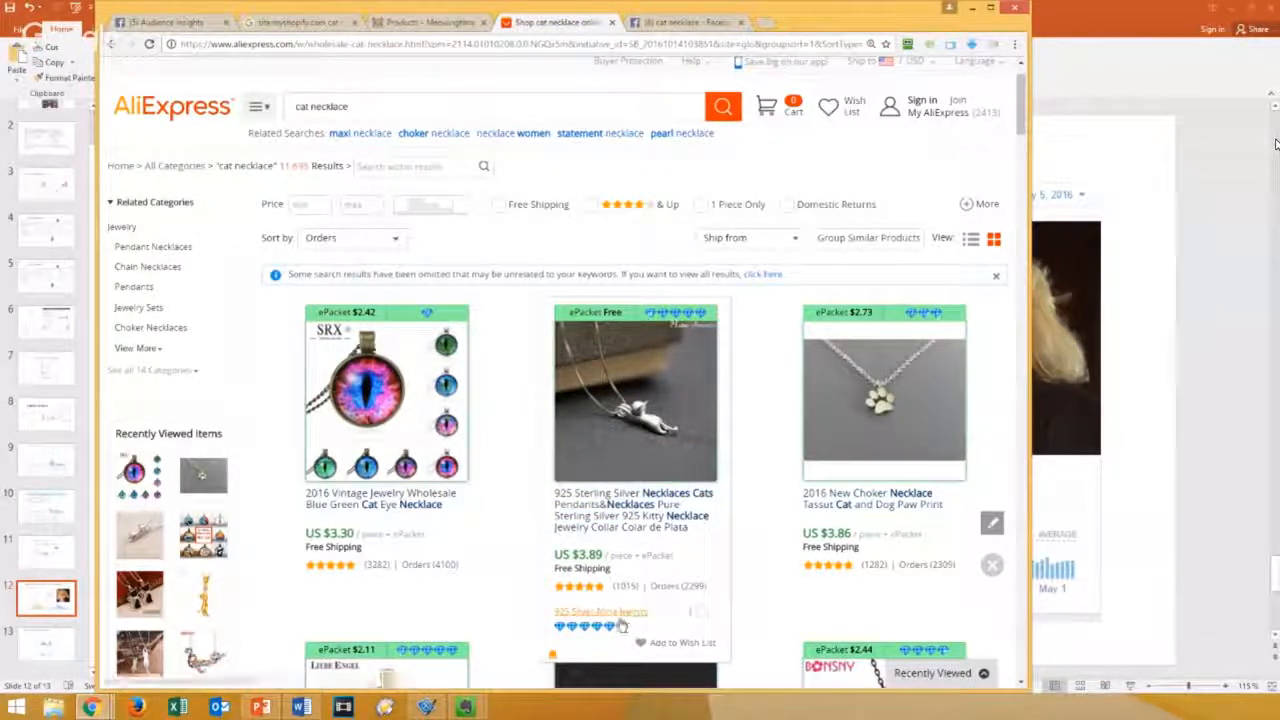
pyautogui.moveTo(585, 626)
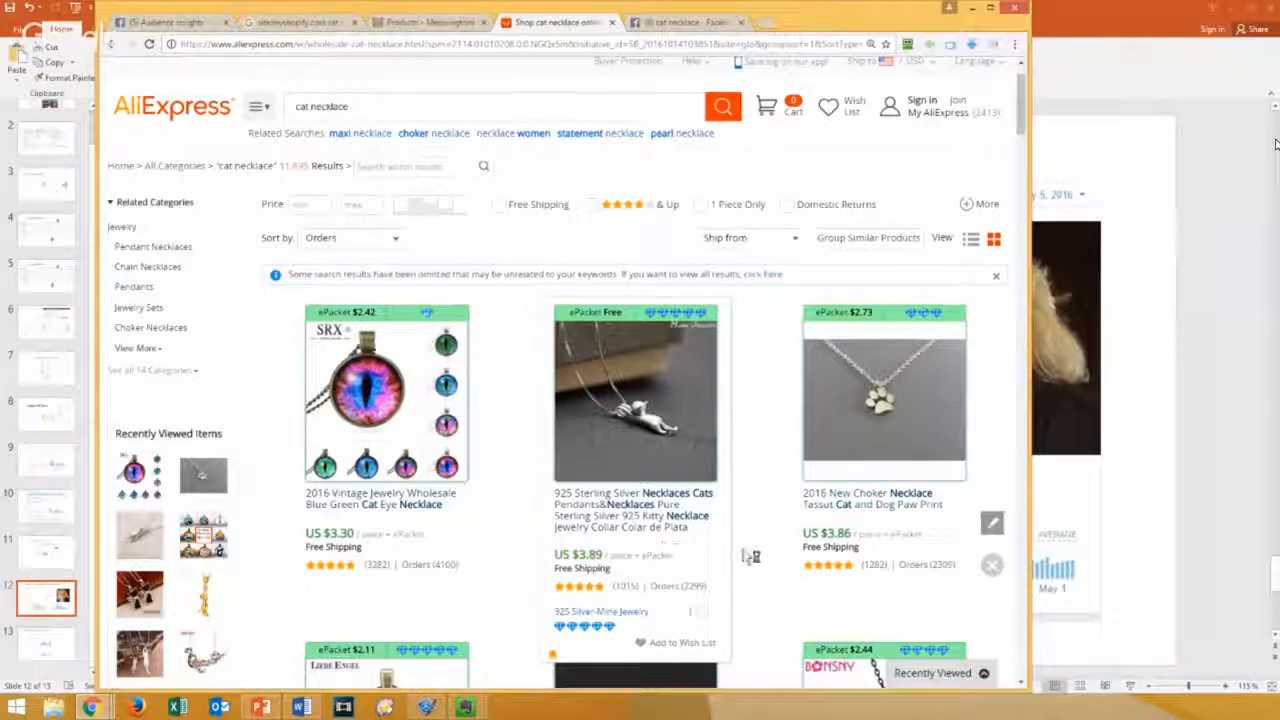
pyautogui.scroll(-1, 750, 555)
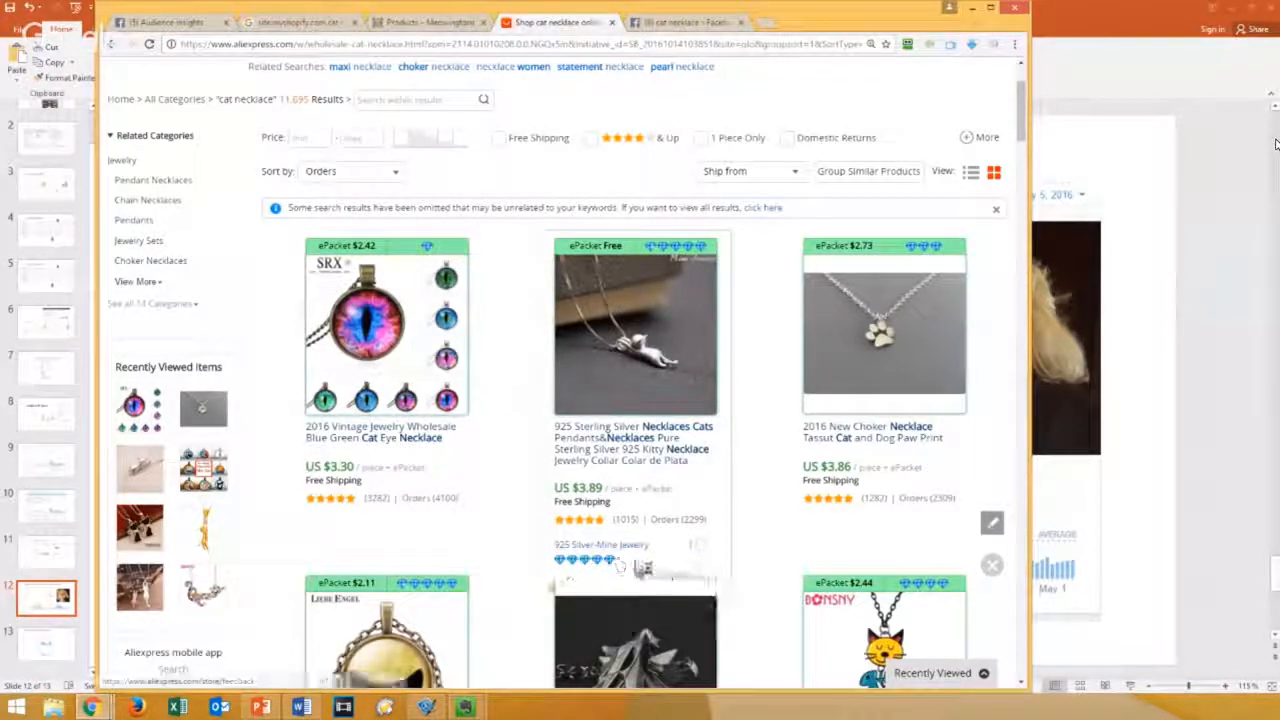
pyautogui.moveTo(614, 570)
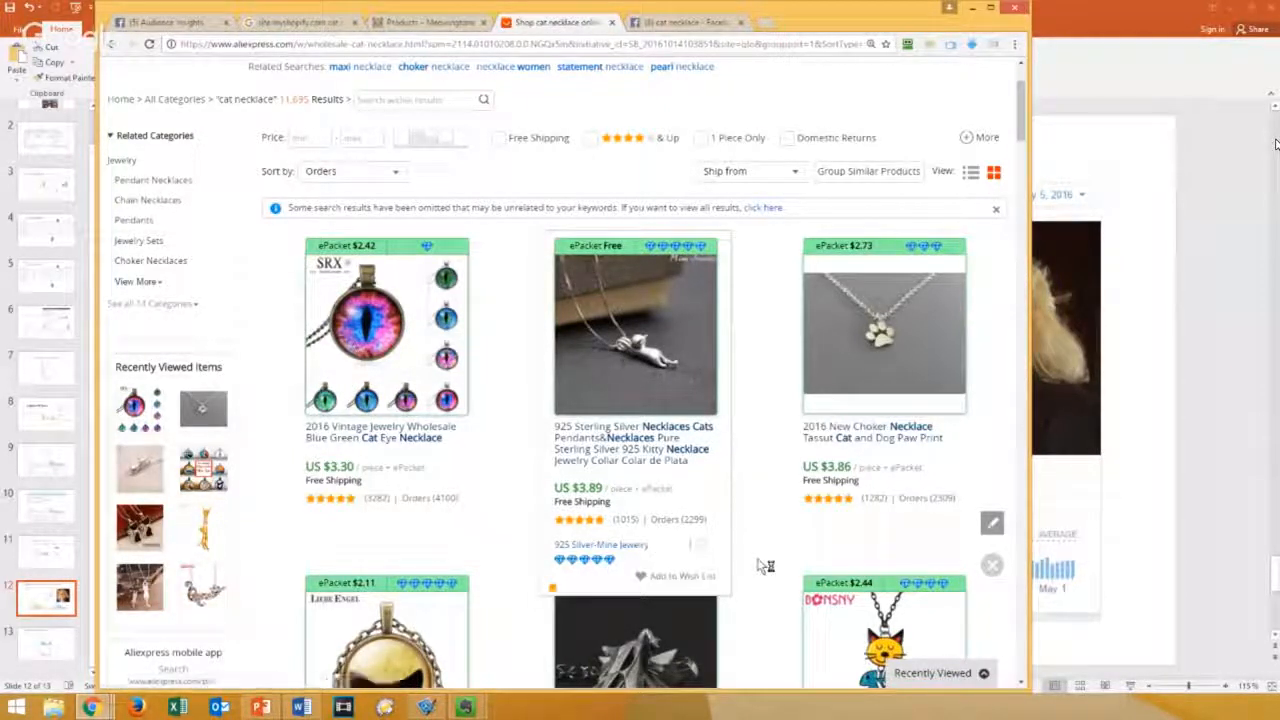
pyautogui.scroll(-3, 763, 560)
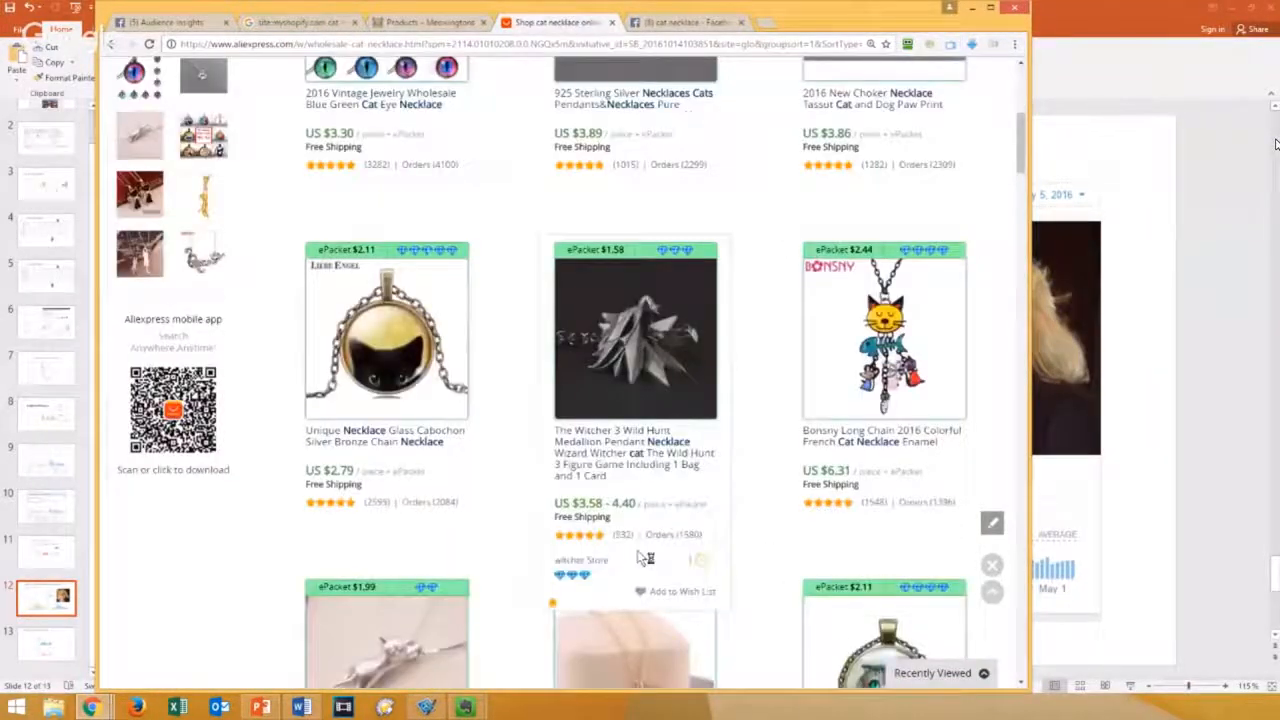
pyautogui.scroll(-2, 400, 470)
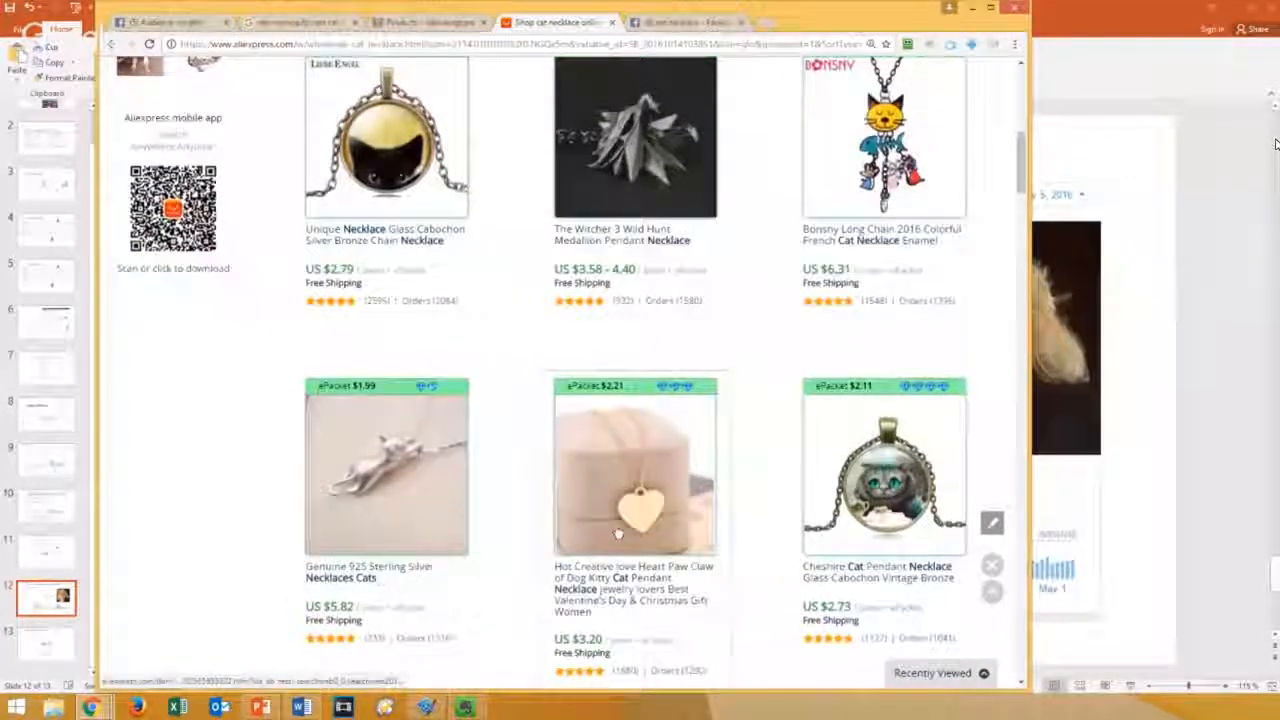
pyautogui.scroll(-4, 390, 440)
pyautogui.scroll(-4, 388, 400)
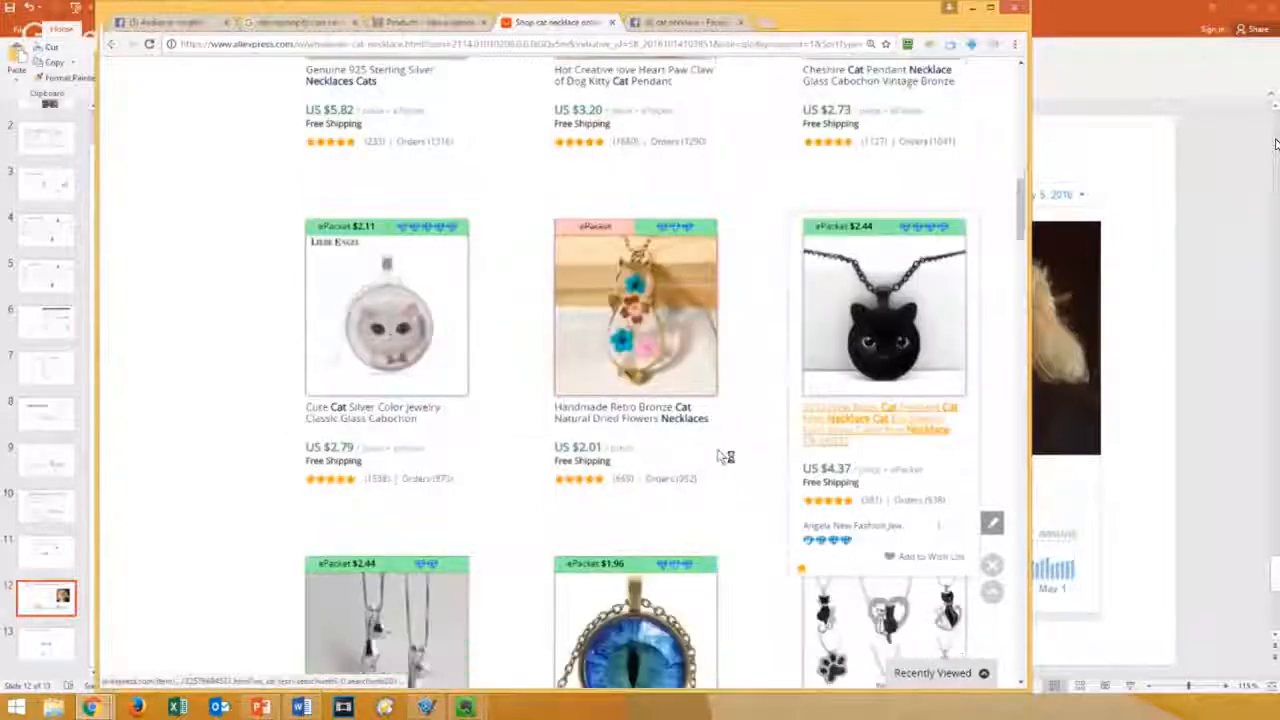
pyautogui.scroll(-1, 375, 295)
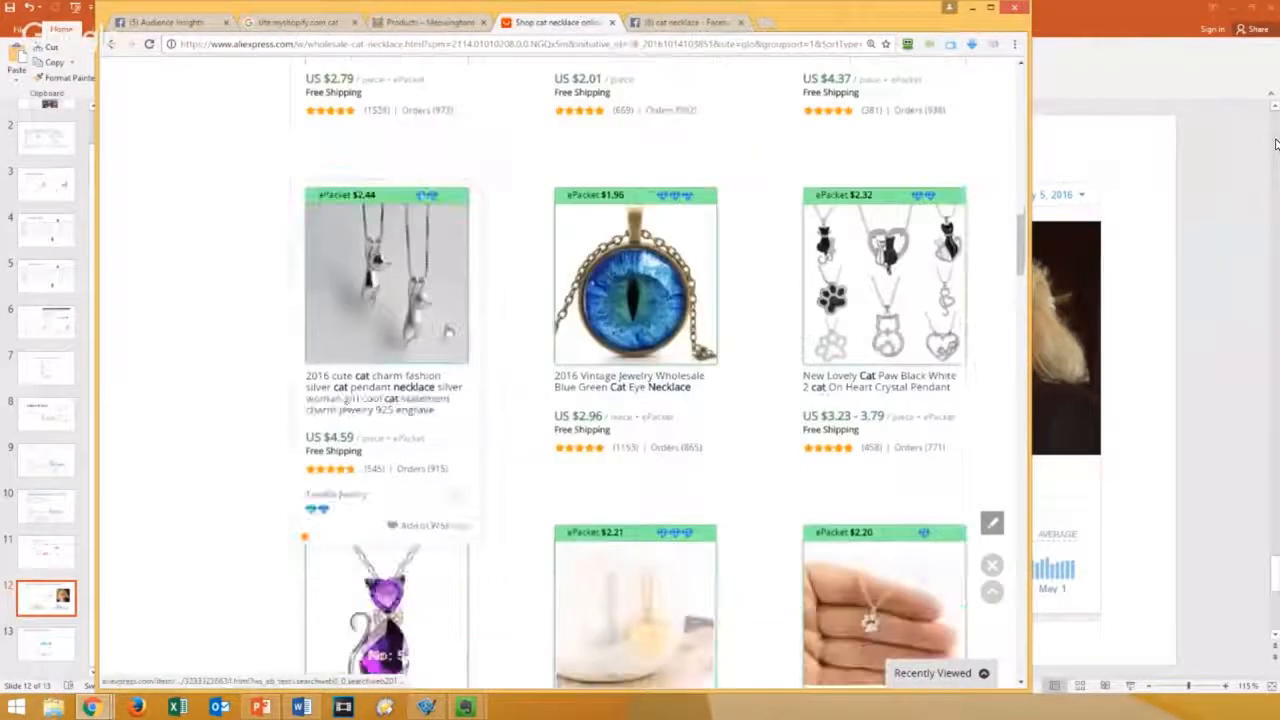
pyautogui.scroll(-3, 888, 373)
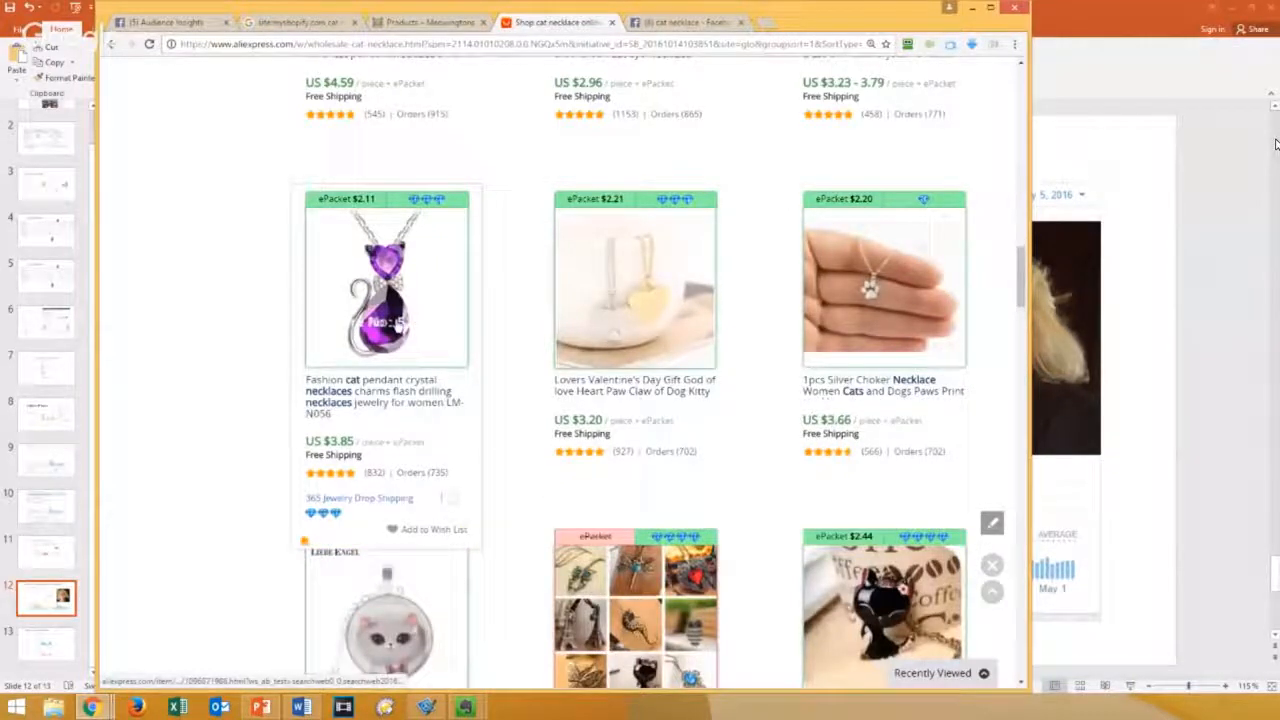
pyautogui.scroll(-1, 394, 323)
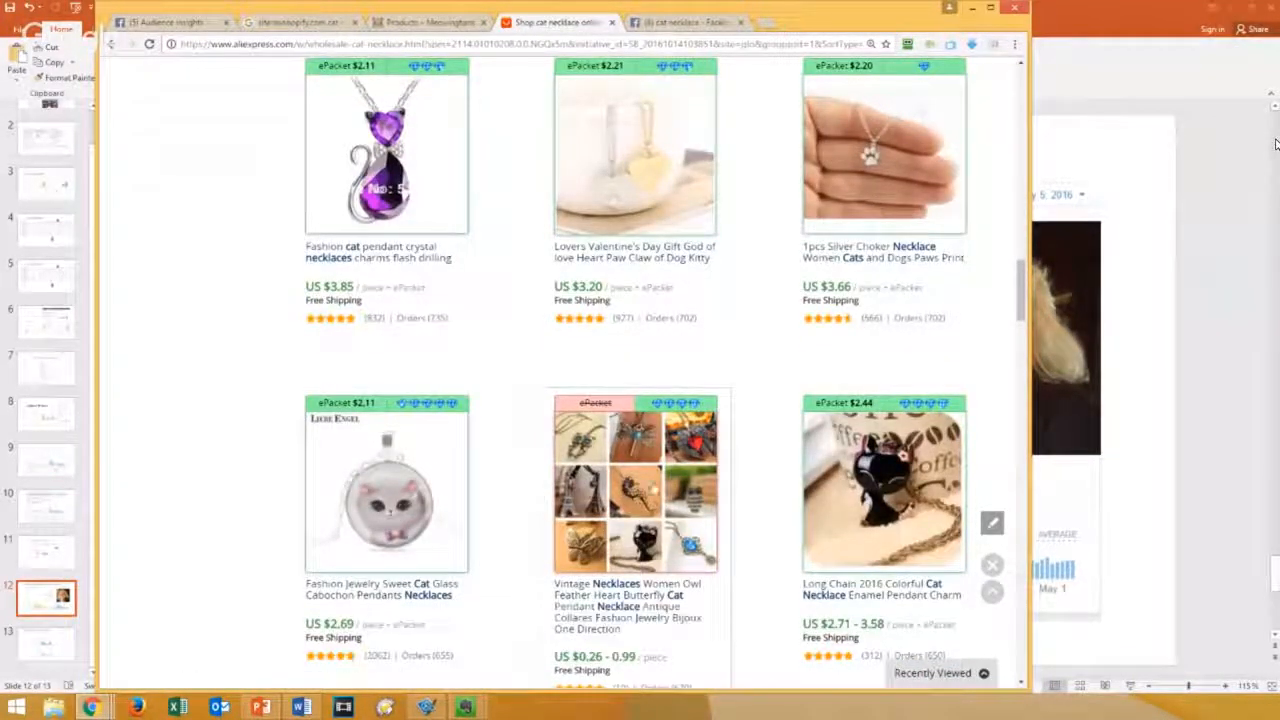
pyautogui.scroll(-1, 777, 494)
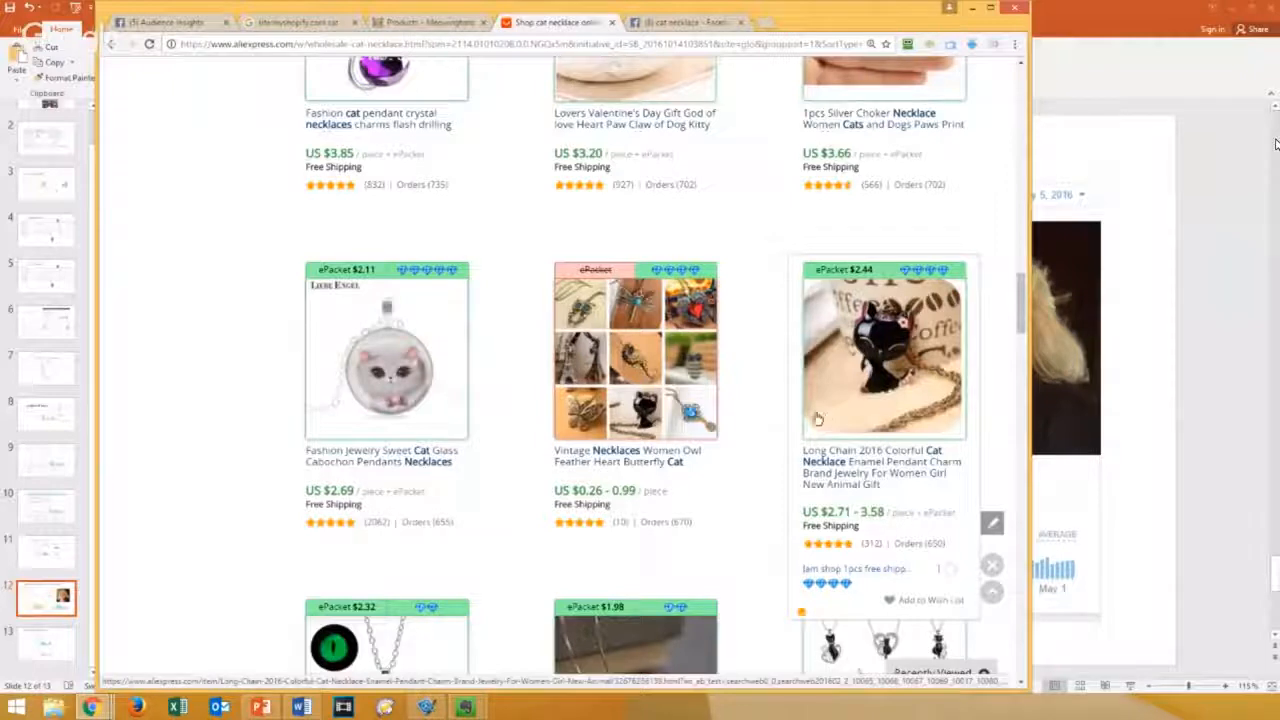
pyautogui.scroll(-3, 857, 428)
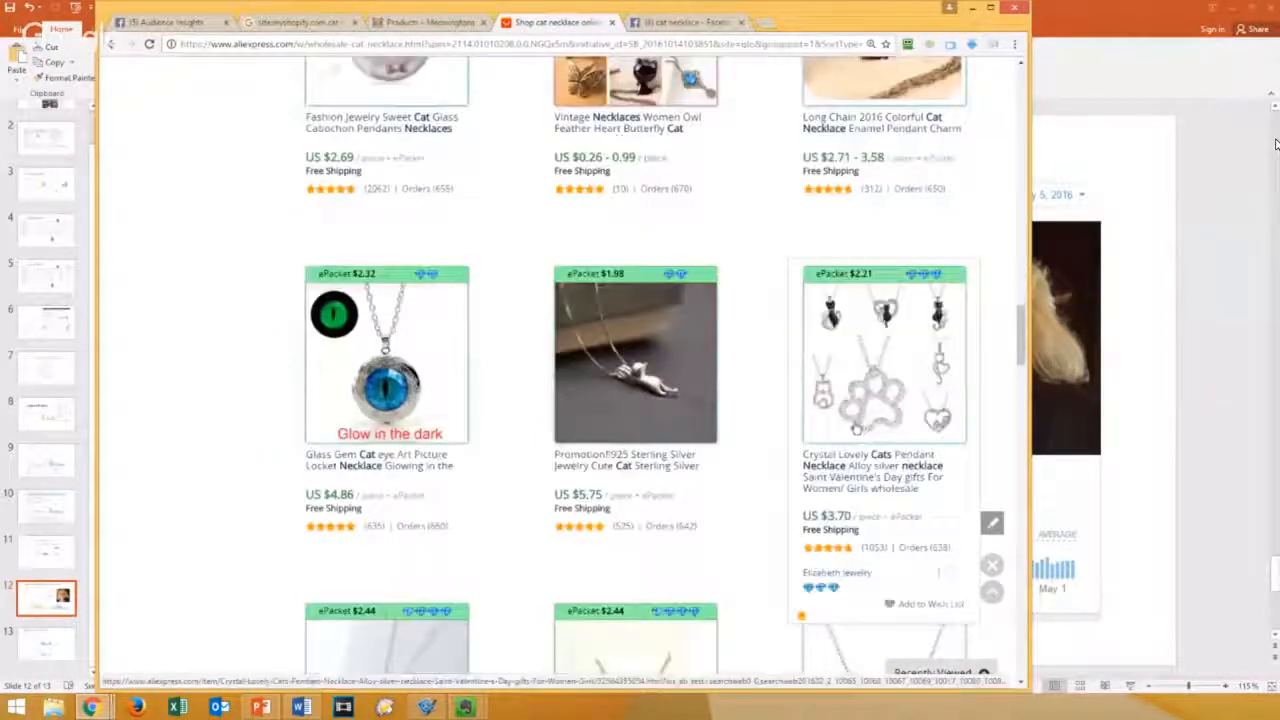
pyautogui.scroll(13, 694, 389)
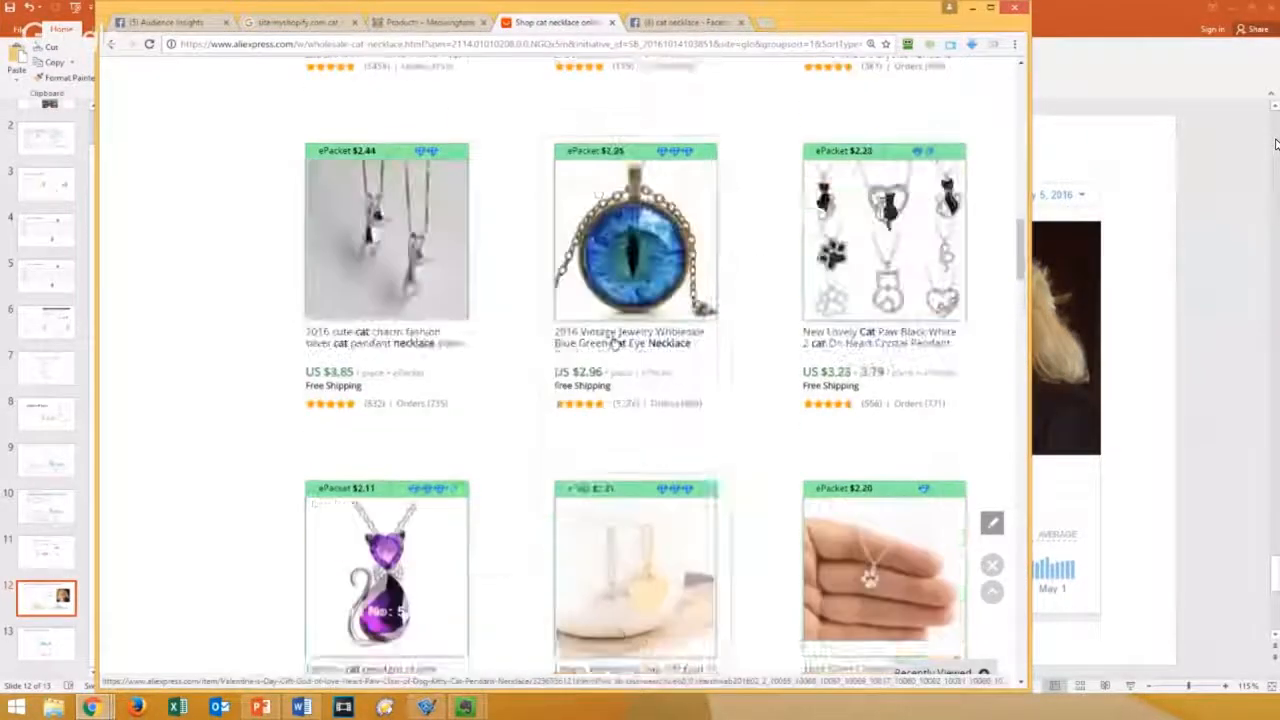
pyautogui.scroll(1, 612, 338)
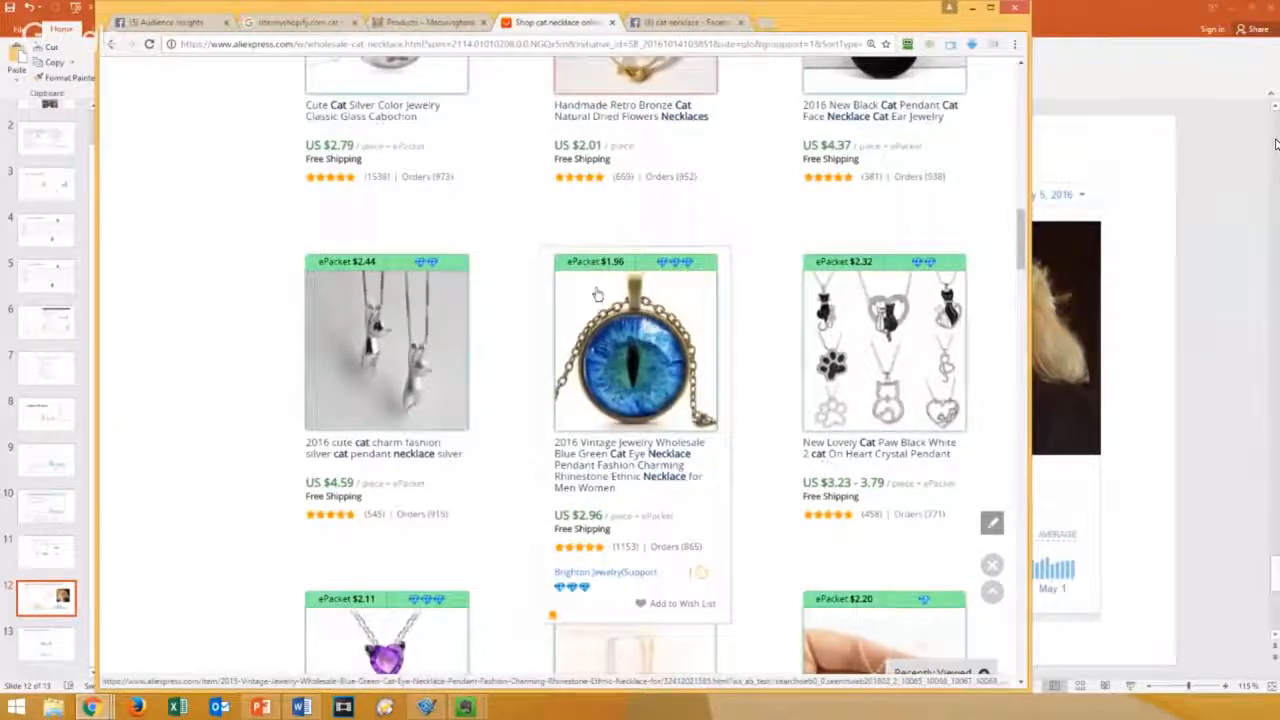
pyautogui.scroll(3, 600, 300)
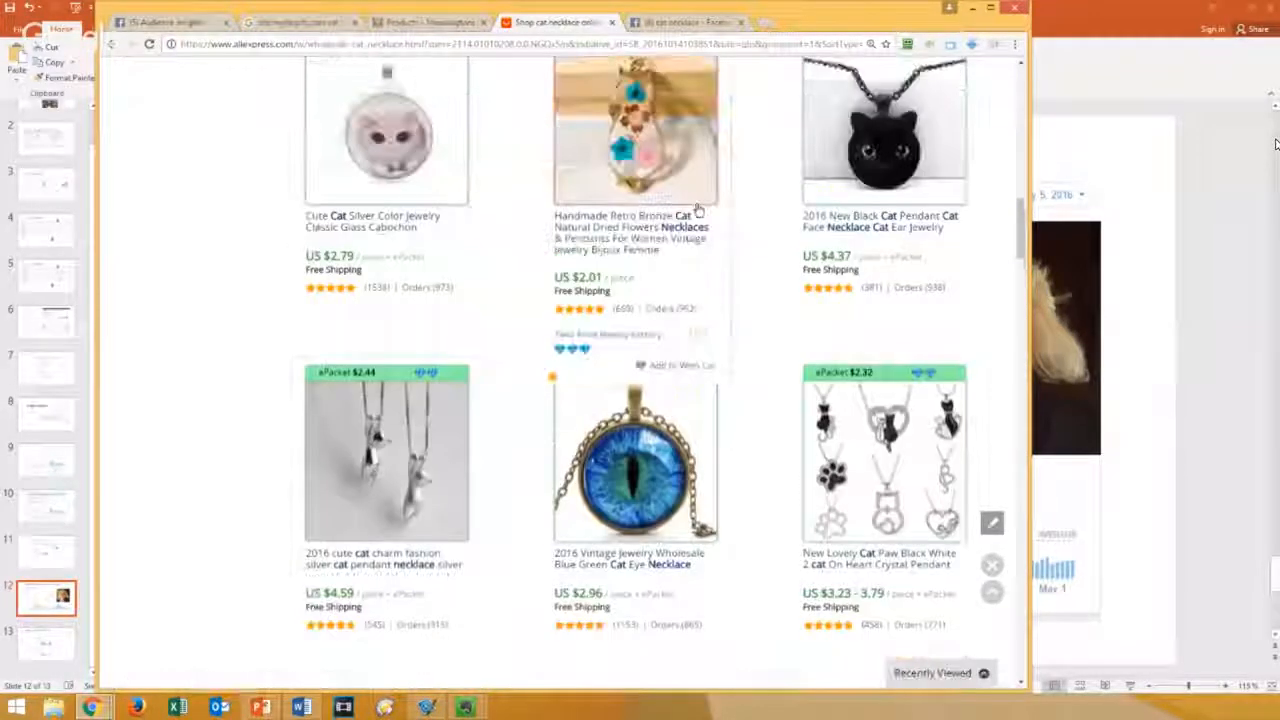
pyautogui.scroll(5, 566, 247)
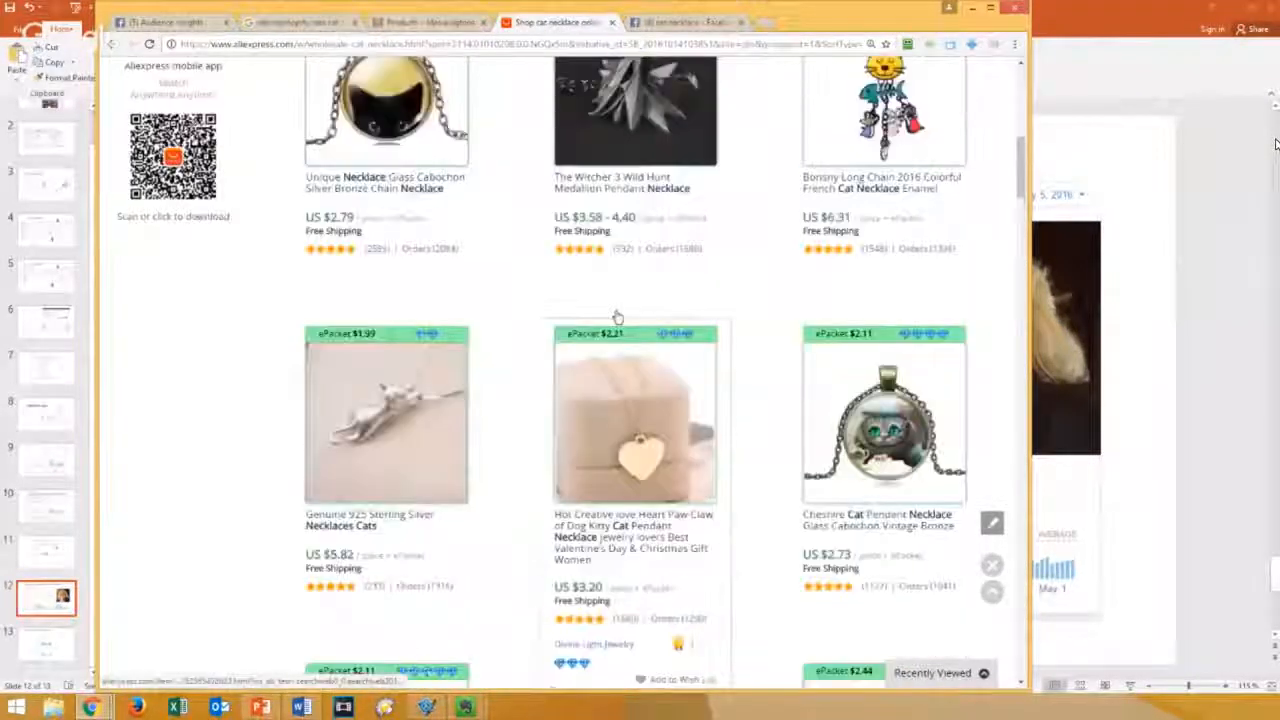
pyautogui.scroll(5, 560, 260)
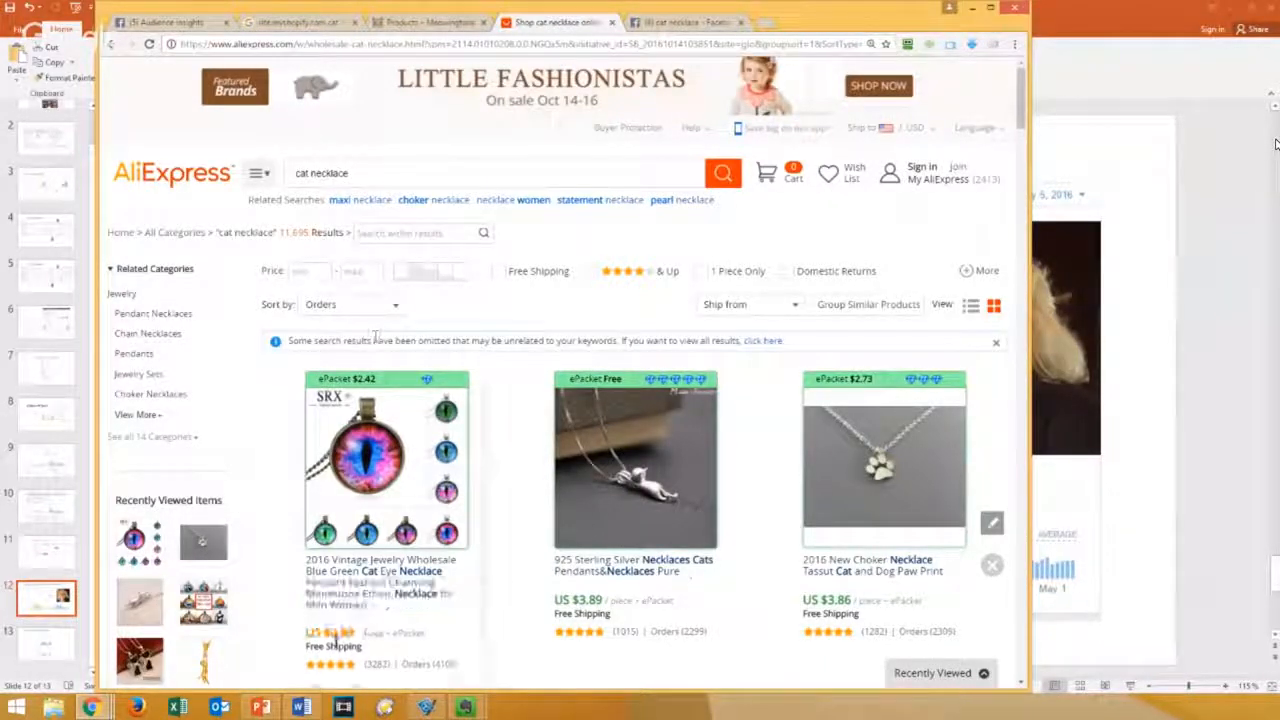
pyautogui.scroll(-1, 330, 610)
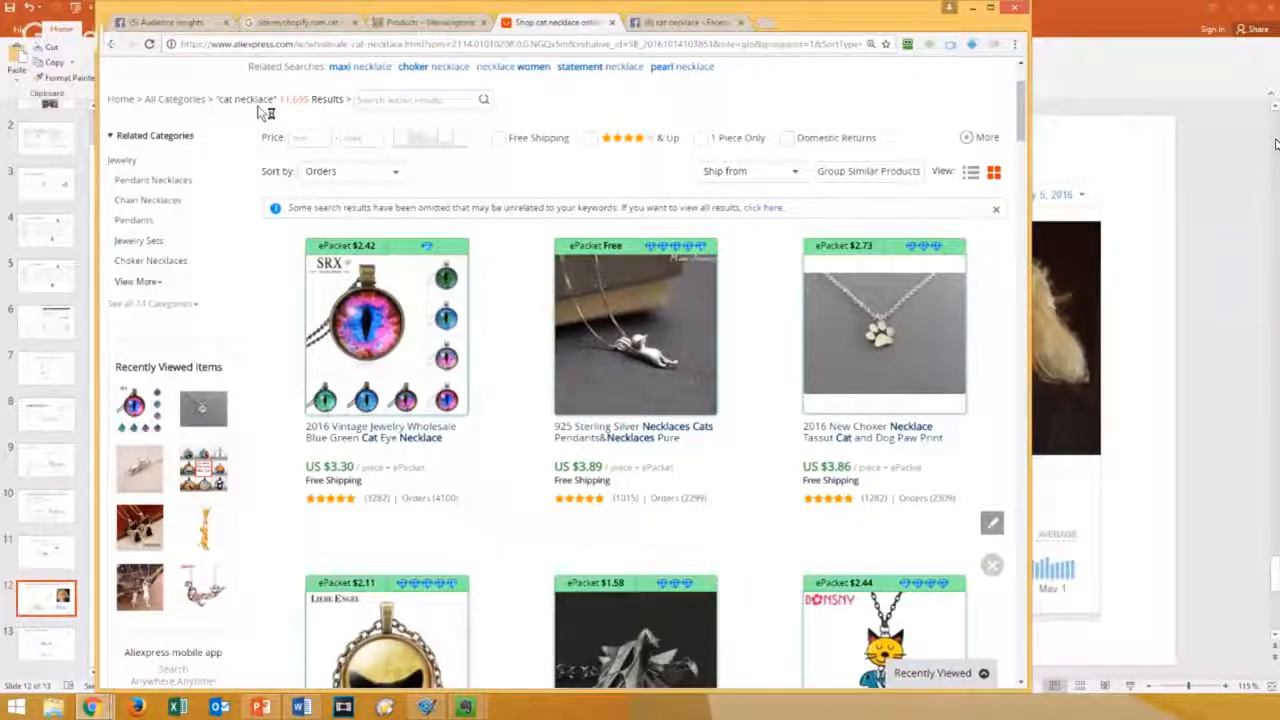
# Step: Switch to Facebook Audience Insights, start an audience from Everyone on Facebook, highlight its monthly active people figure and dismiss the location hint
pyautogui.click(152, 23)
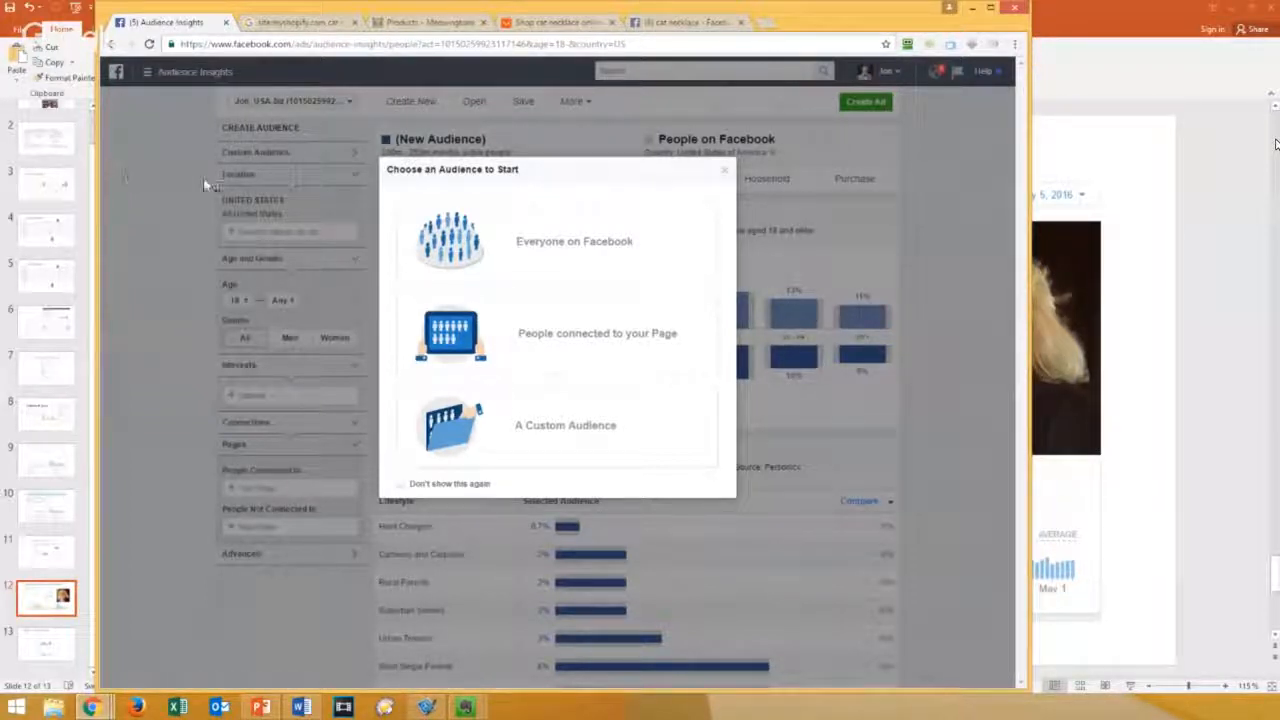
pyautogui.click(516, 241)
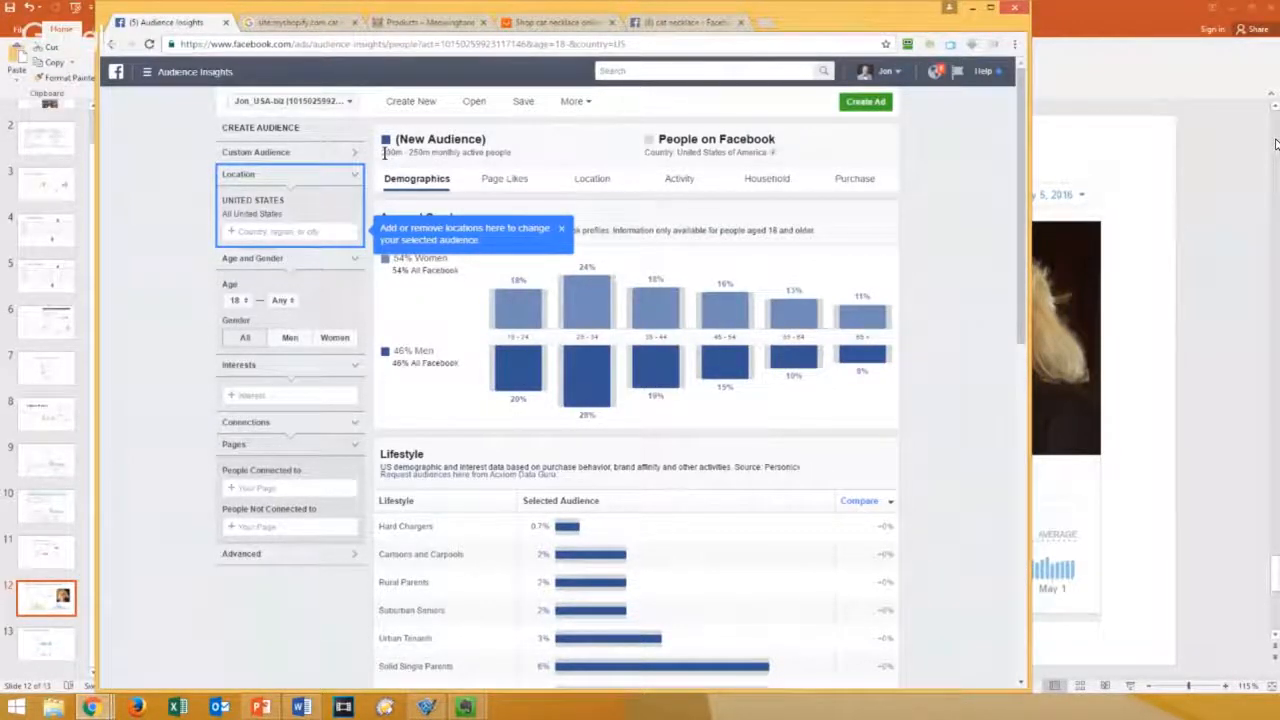
pyautogui.moveTo(384, 152); pyautogui.dragTo(540, 165)
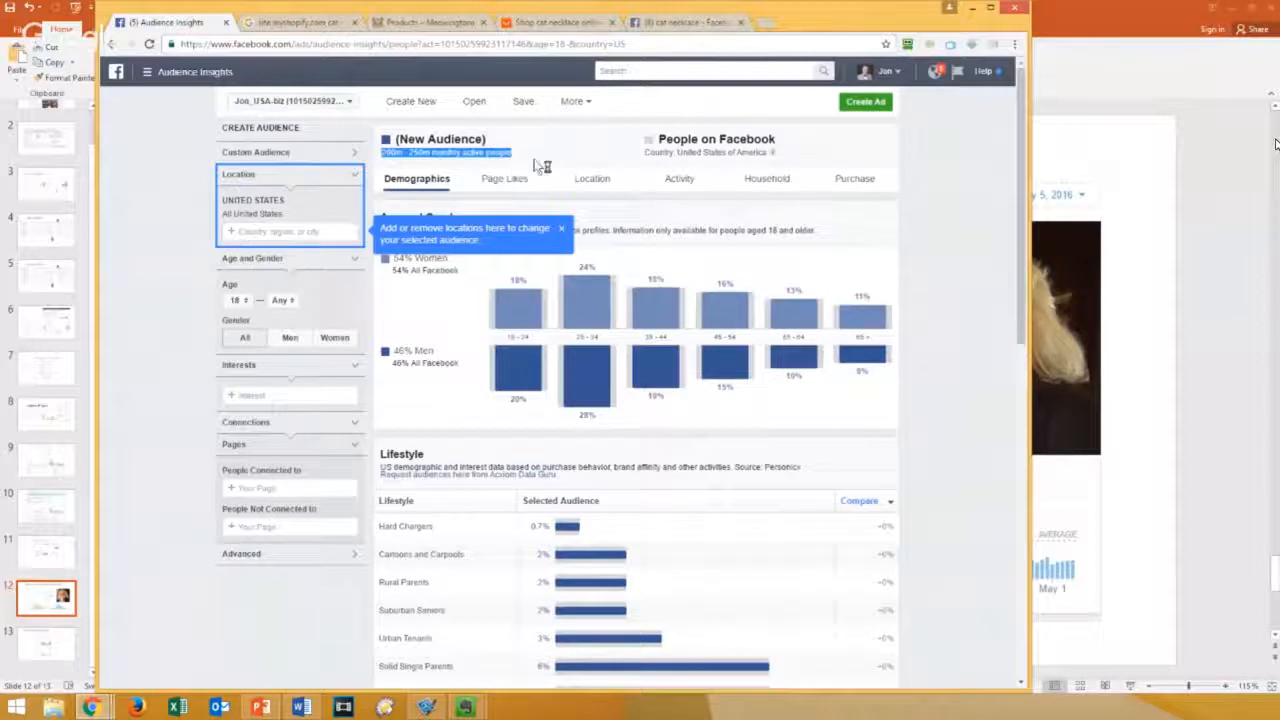
pyautogui.click(561, 228)
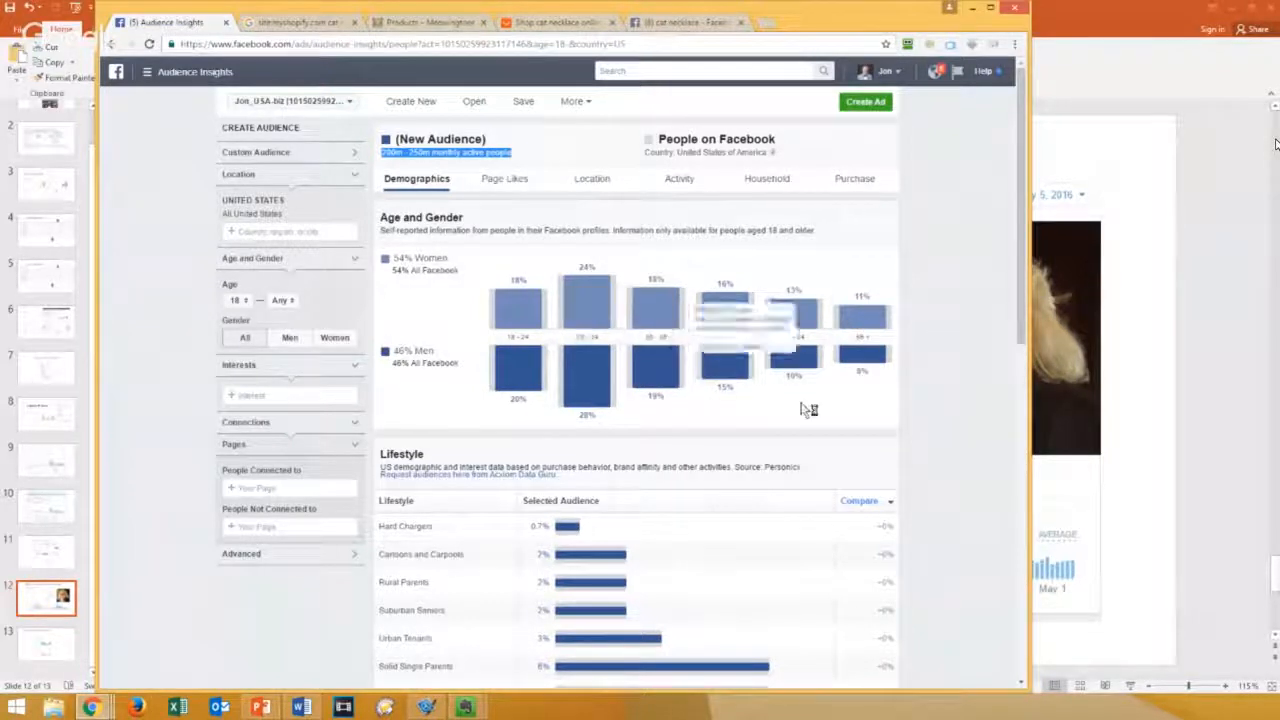
# Step: Look over the minimum age options and the age, gender and lifestyle breakdown of the new audience
pyautogui.click(245, 301)
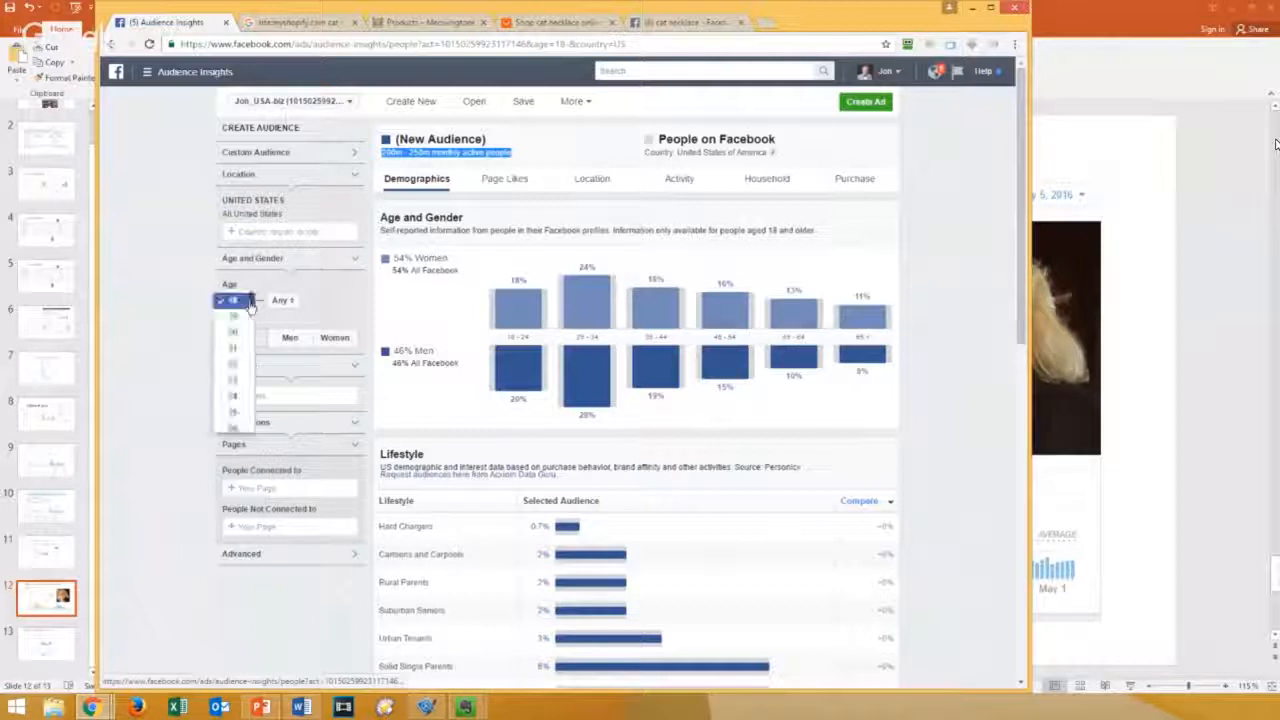
pyautogui.click(186, 284)
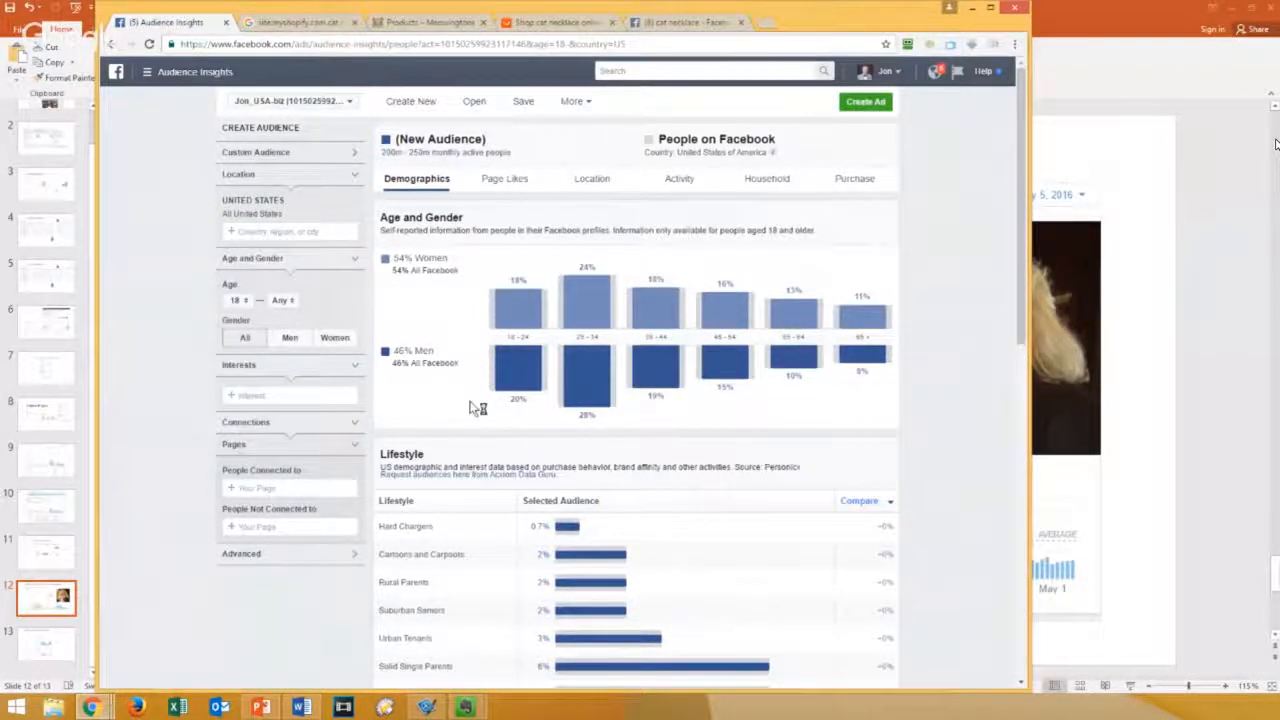
pyautogui.scroll(-3, 471, 409)
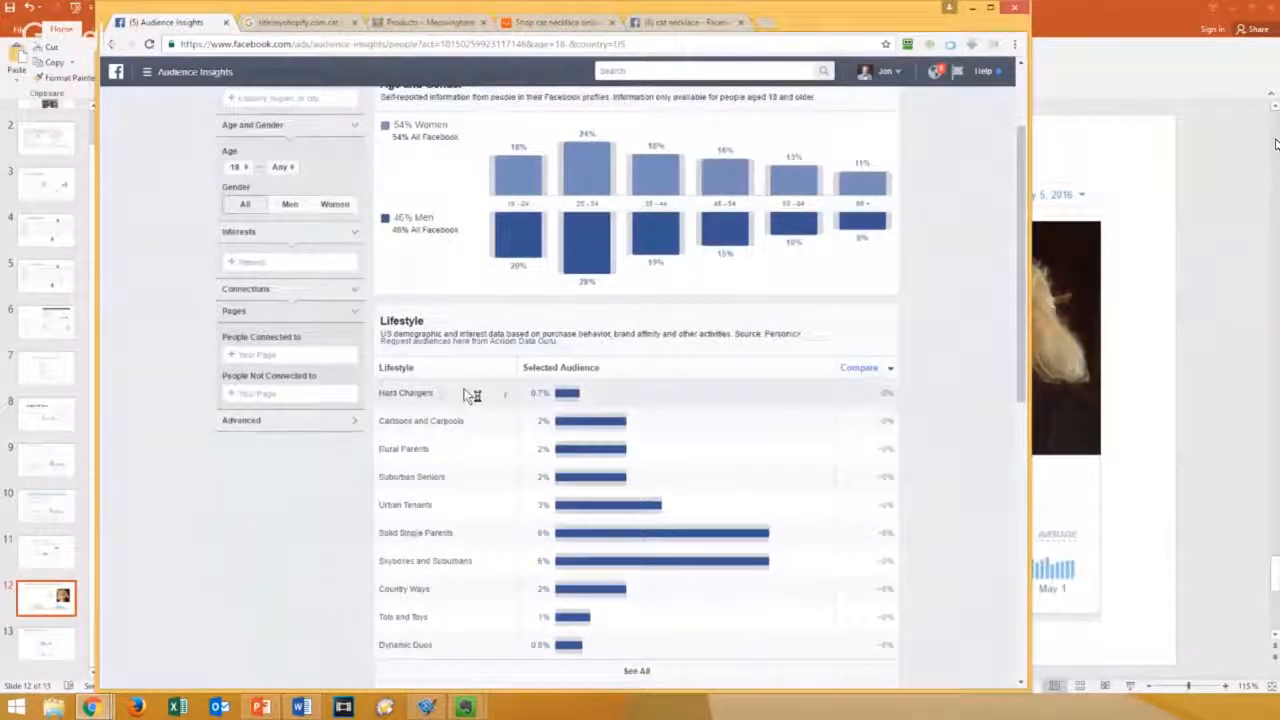
pyautogui.scroll(3, 493, 369)
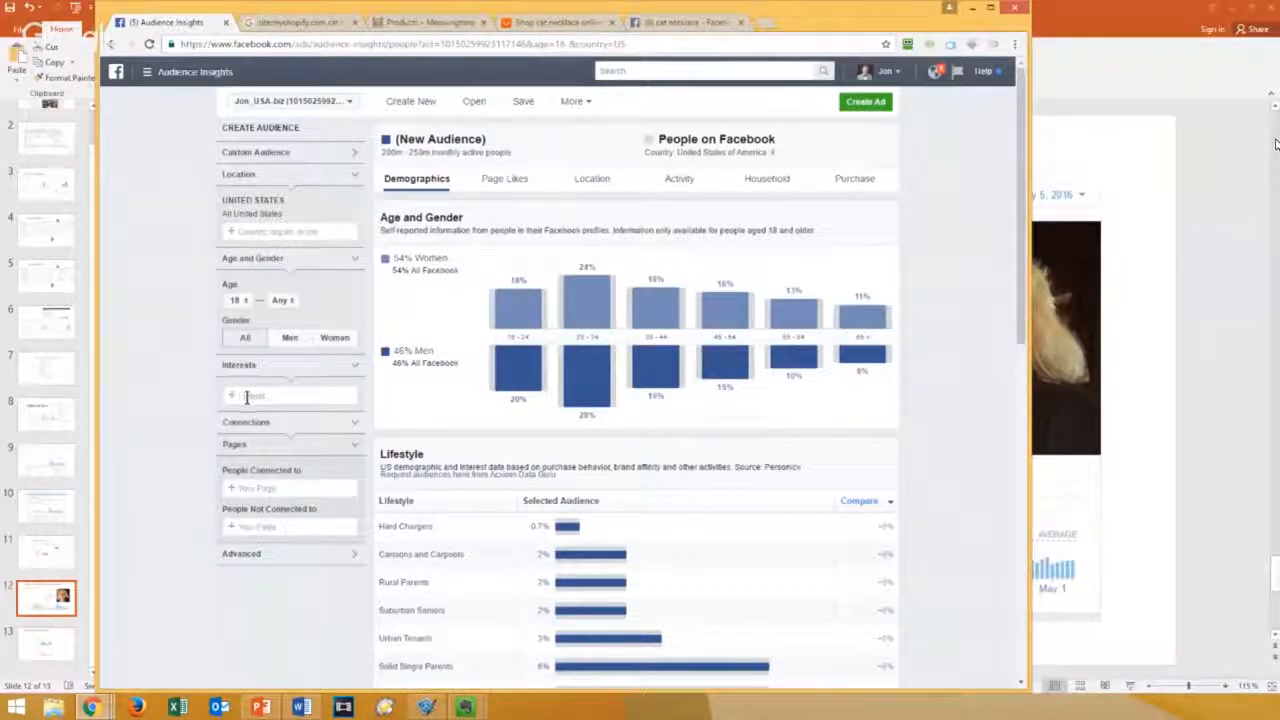
# Step: Try to enter "cats" as an interest for the audience, and clear the entry
pyautogui.click(280, 396)
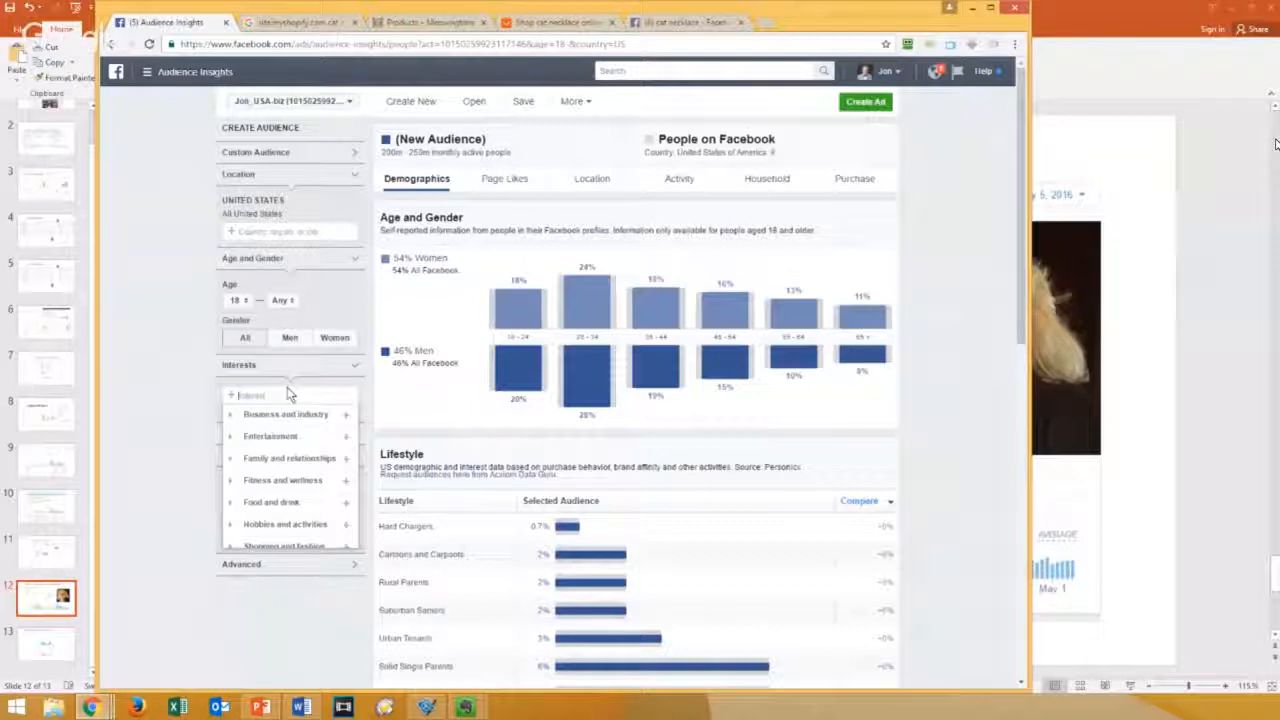
pyautogui.write('cats')
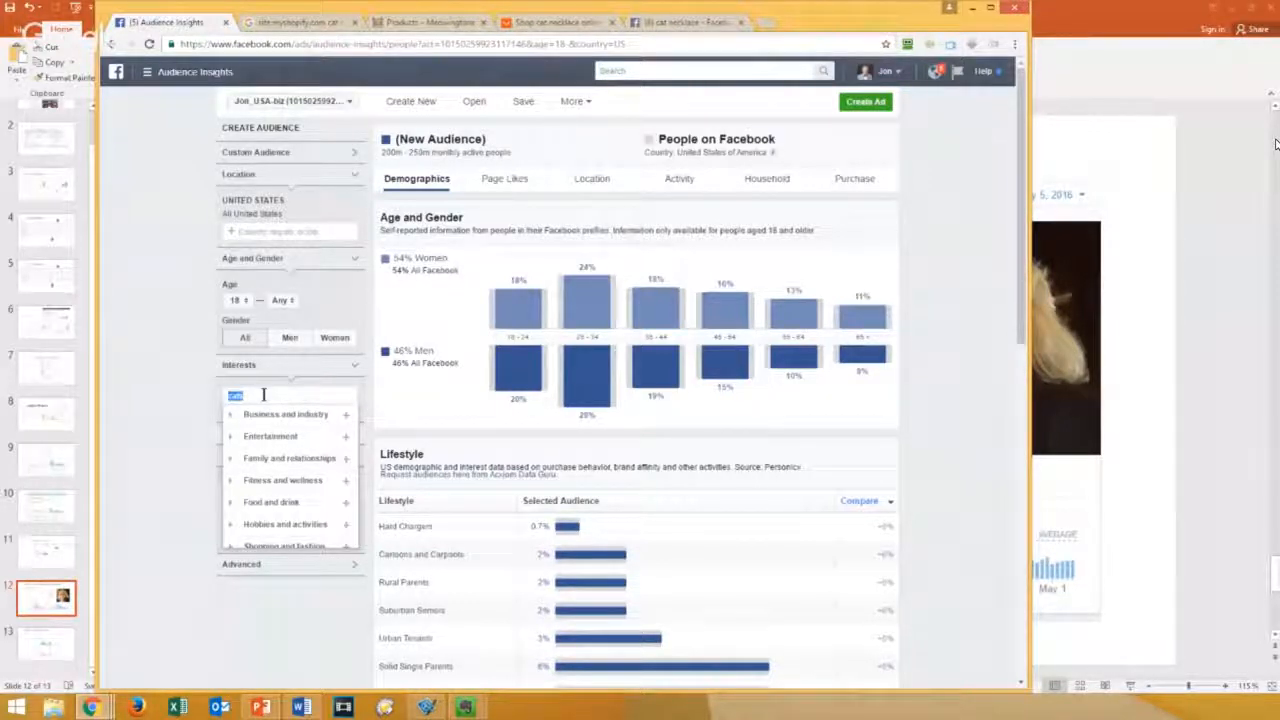
pyautogui.click(263, 395)
pyautogui.moveTo(261, 398); pyautogui.dragTo(203, 391)
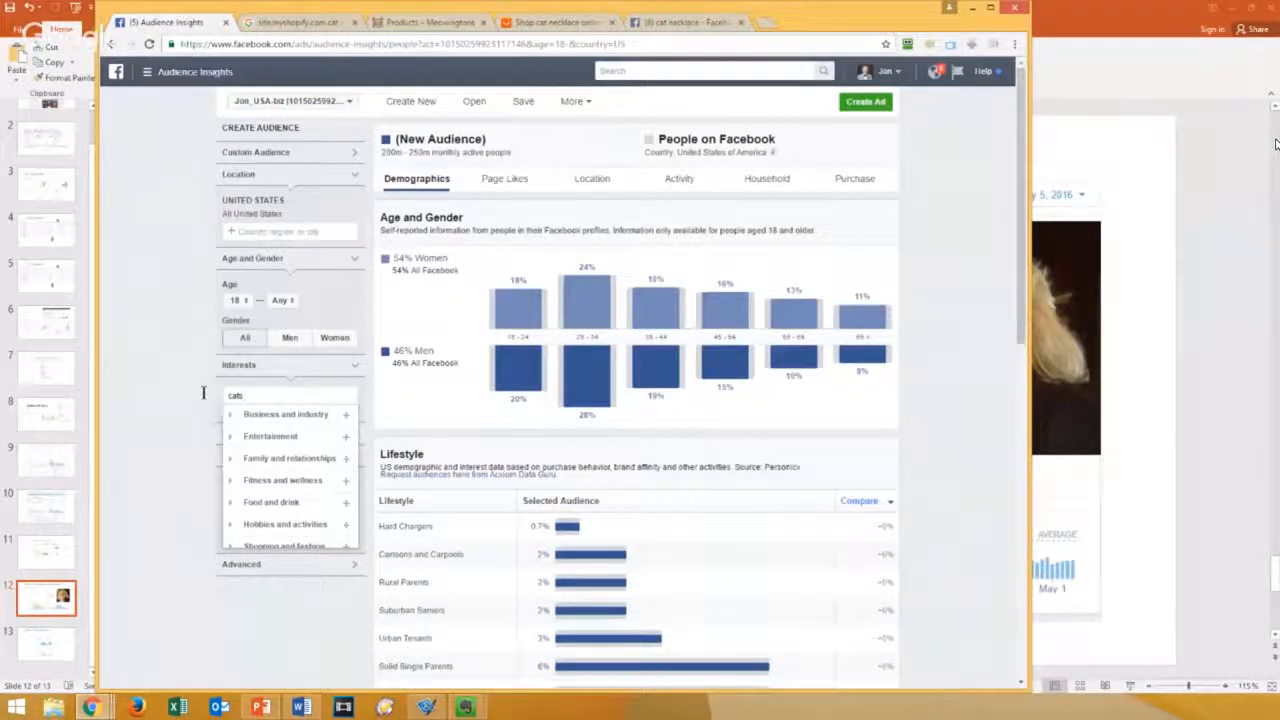
pyautogui.press('BackSpace')
pyautogui.click(291, 396)
# Step: Reload the audience page, add Cats as an interest and highlight the monthly active people figure
pyautogui.click(149, 46)
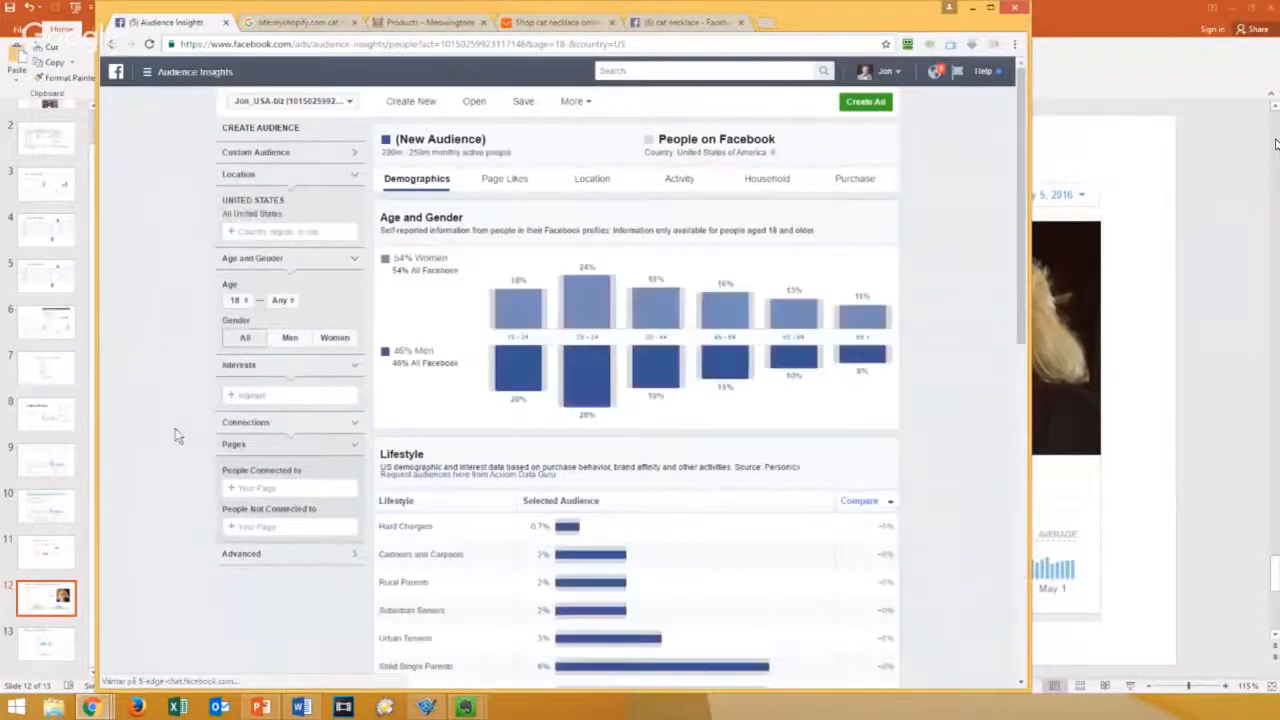
pyautogui.click(249, 395)
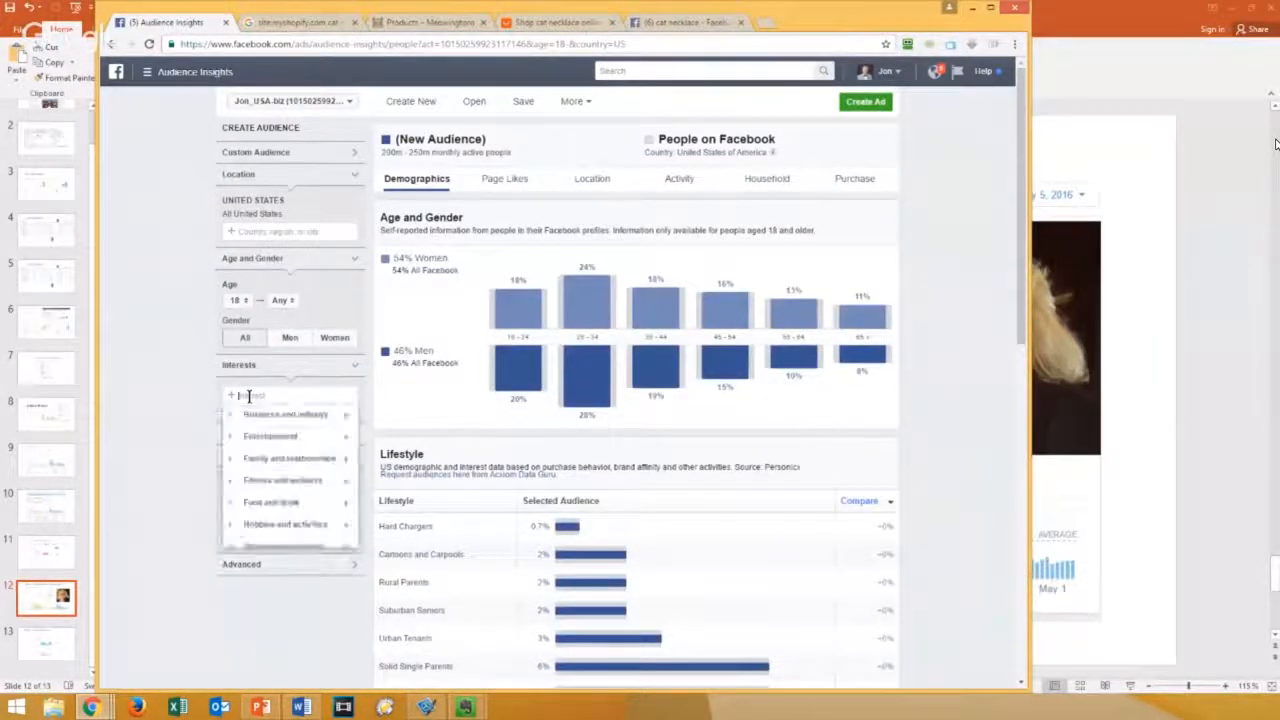
pyautogui.write('d')
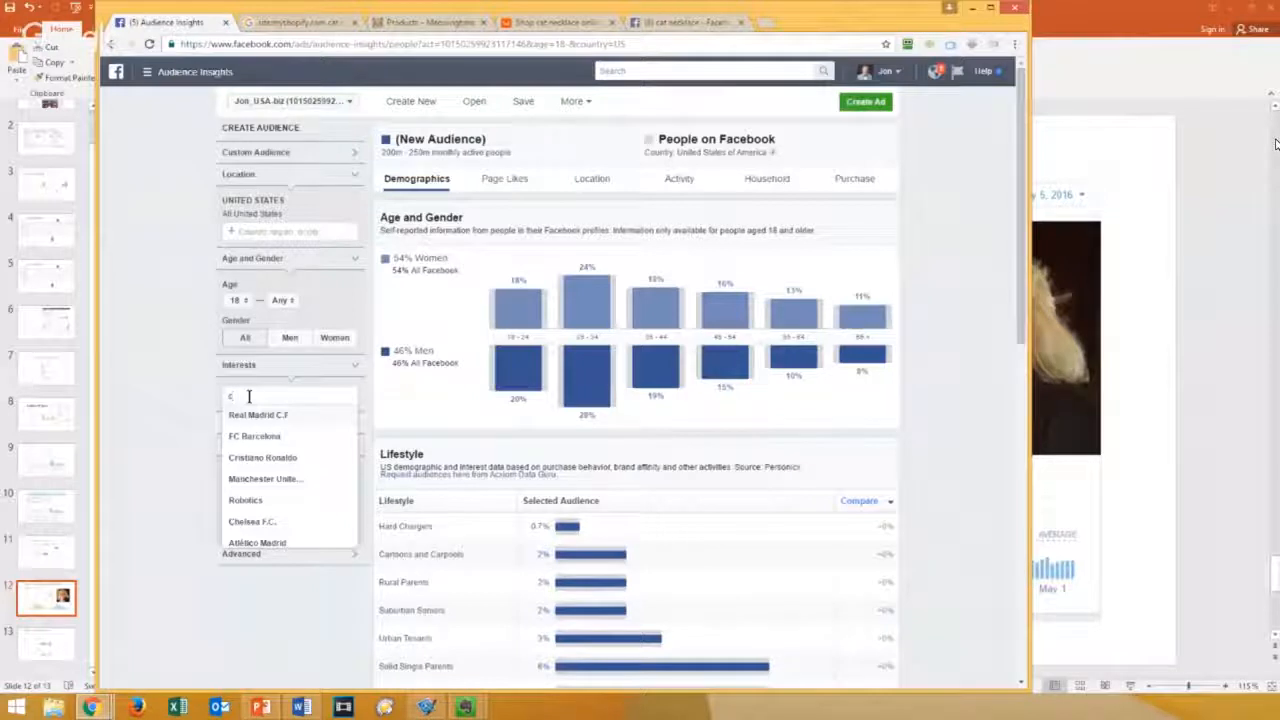
pyautogui.write('ats')
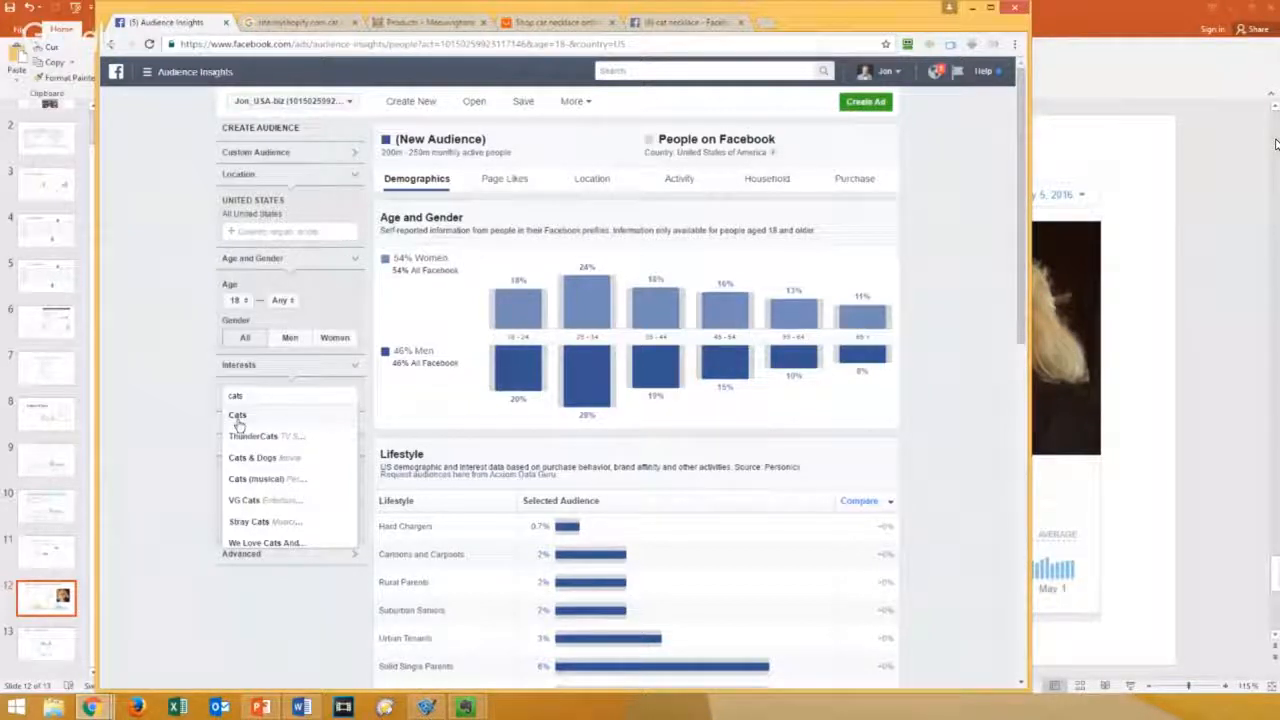
pyautogui.click(237, 418)
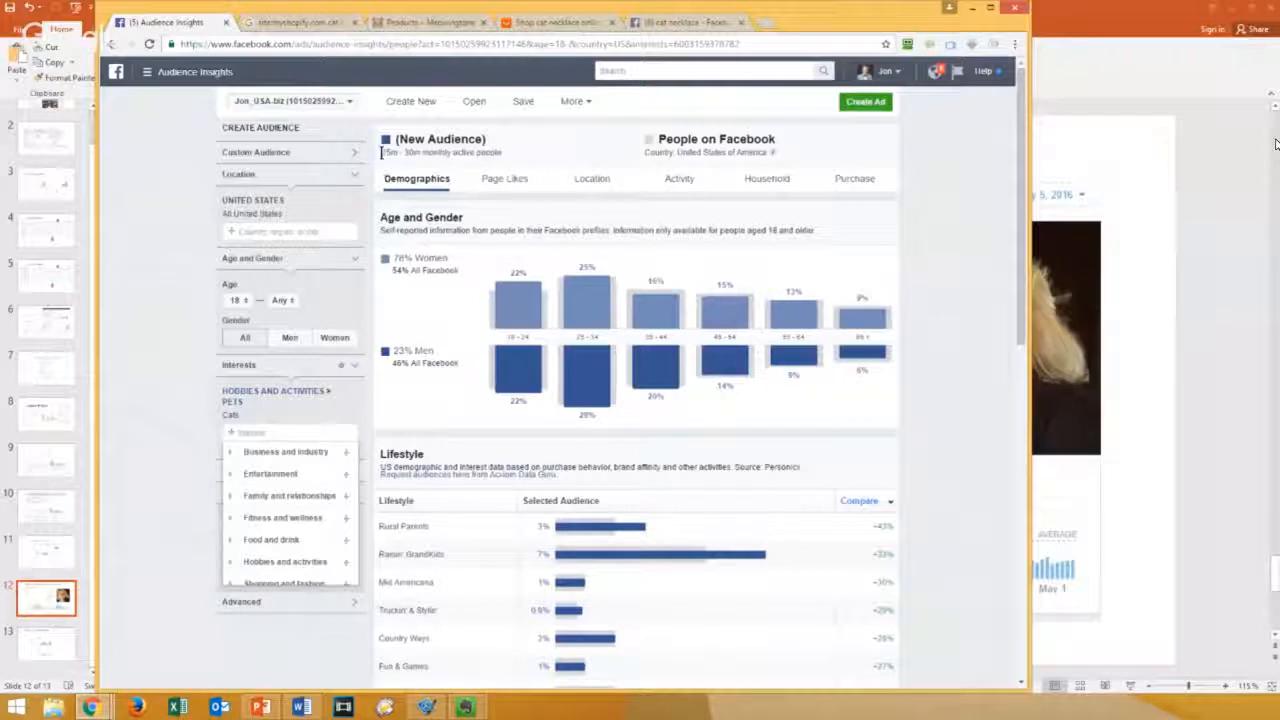
pyautogui.moveTo(412, 152); pyautogui.dragTo(508, 160)
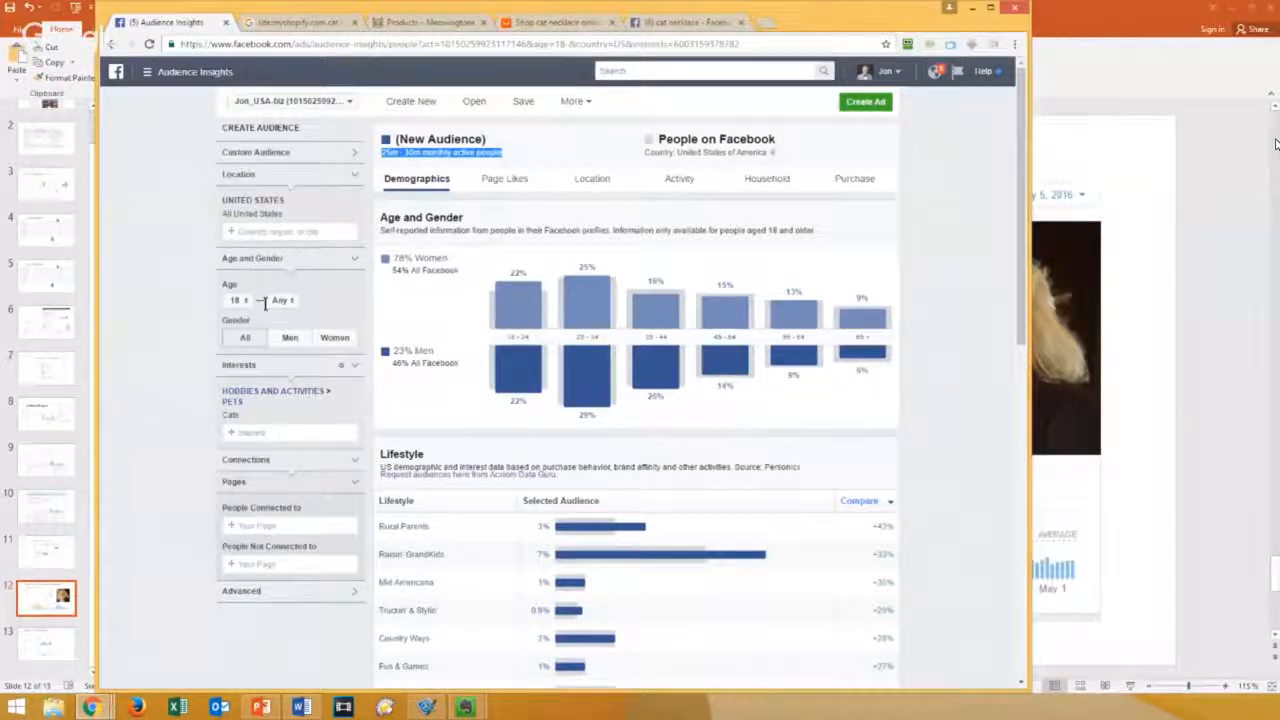
# Step: Restrict the audience to women and highlight the monthly active people range
pyautogui.click(335, 340)
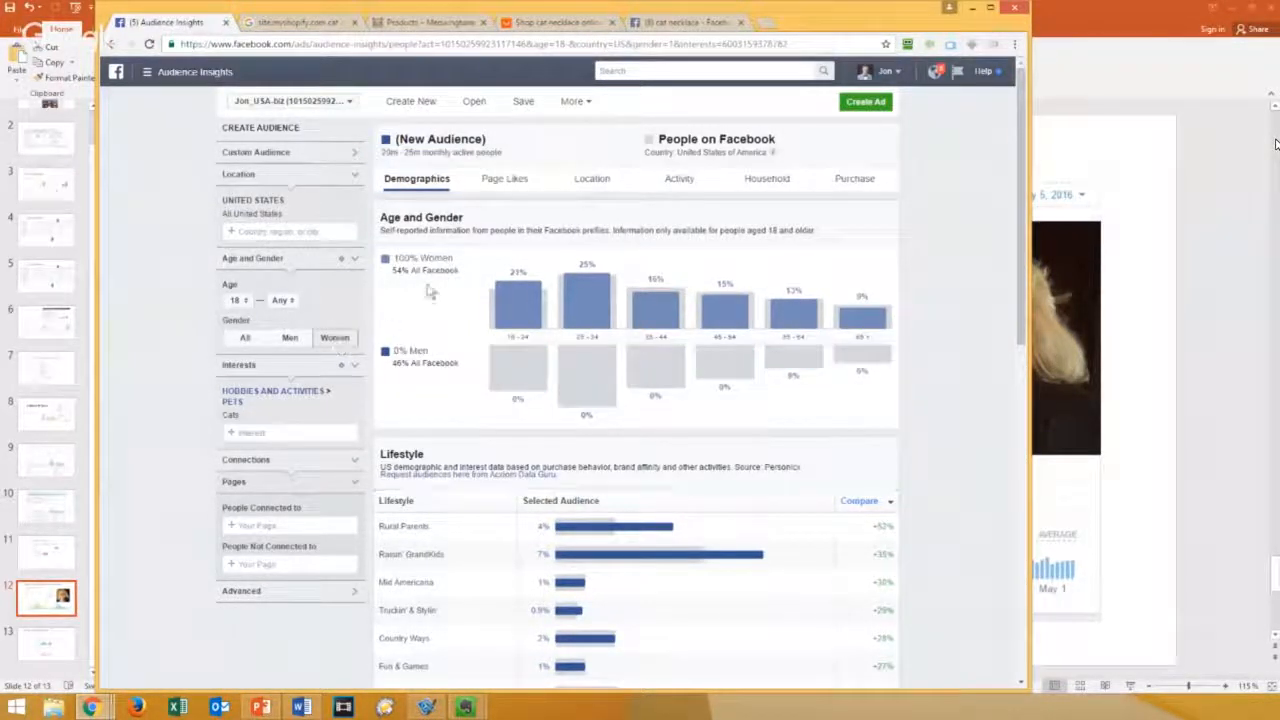
pyautogui.moveTo(493, 287)
pyautogui.moveTo(382, 150); pyautogui.dragTo(410, 158)
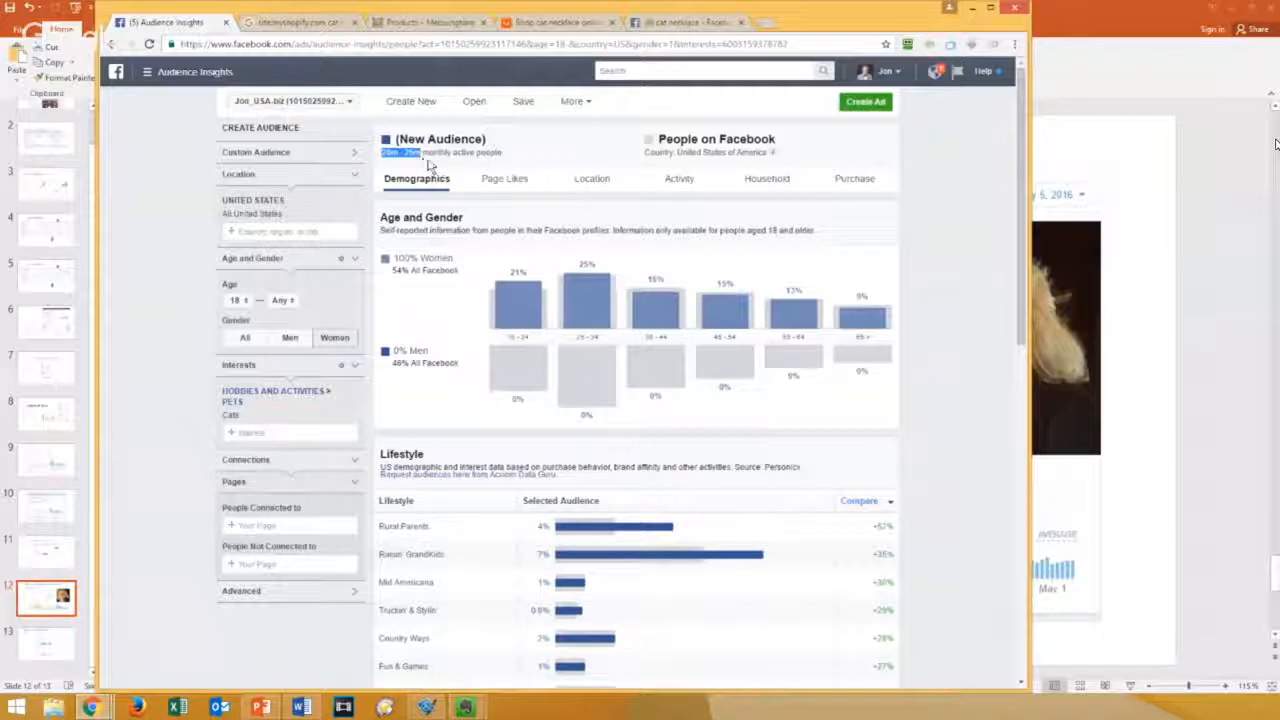
# Step: View the audience's page likes and look over the top categories and the most relevant pages
pyautogui.click(492, 182)
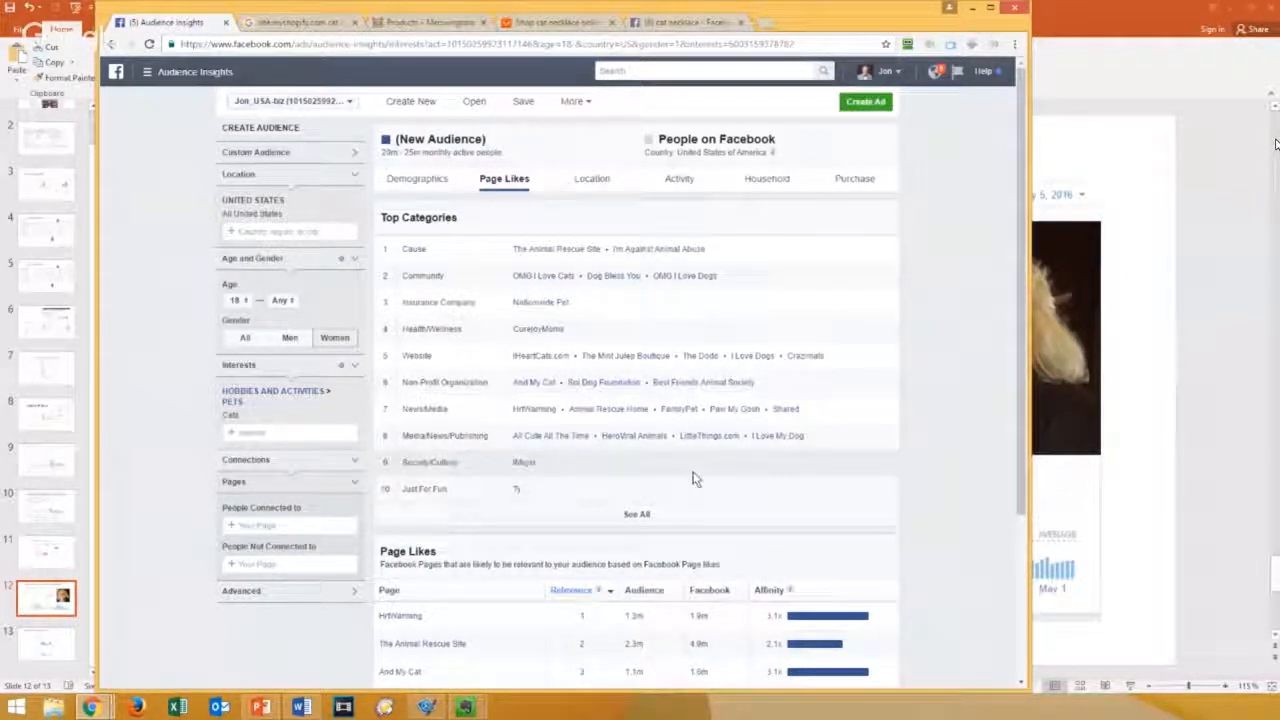
pyautogui.scroll(-2, 660, 468)
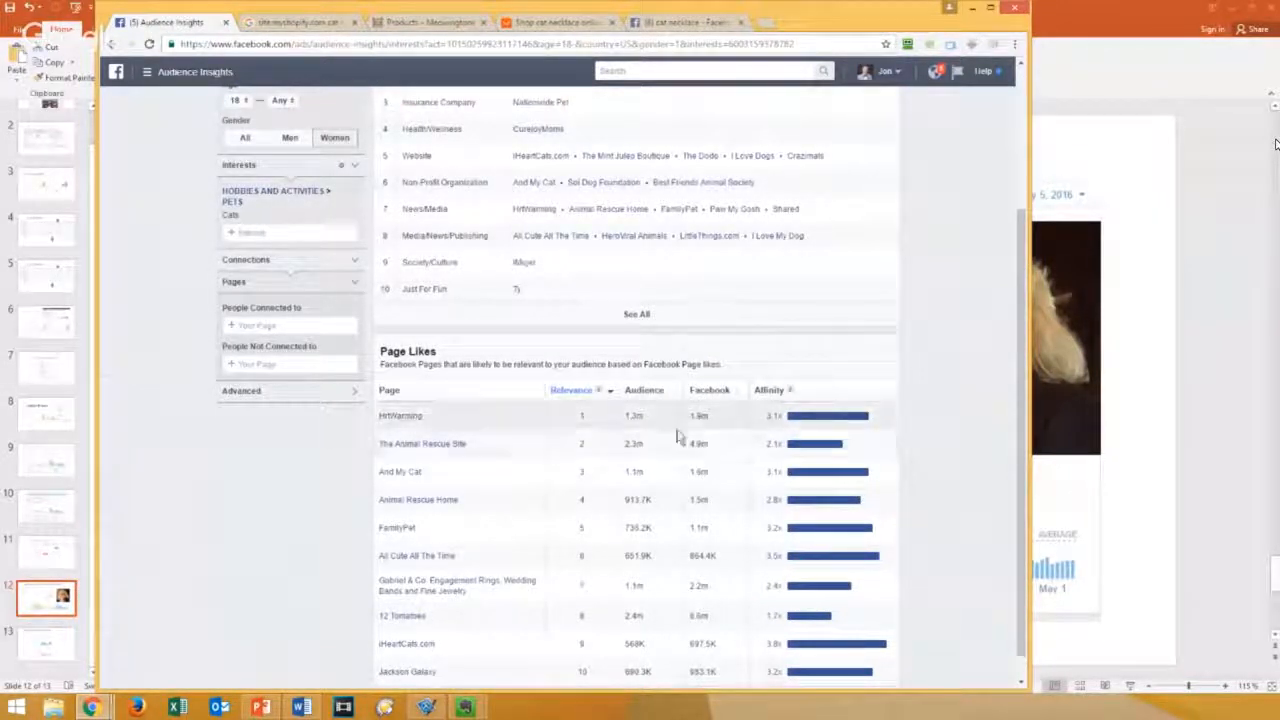
pyautogui.scroll(2, 600, 360)
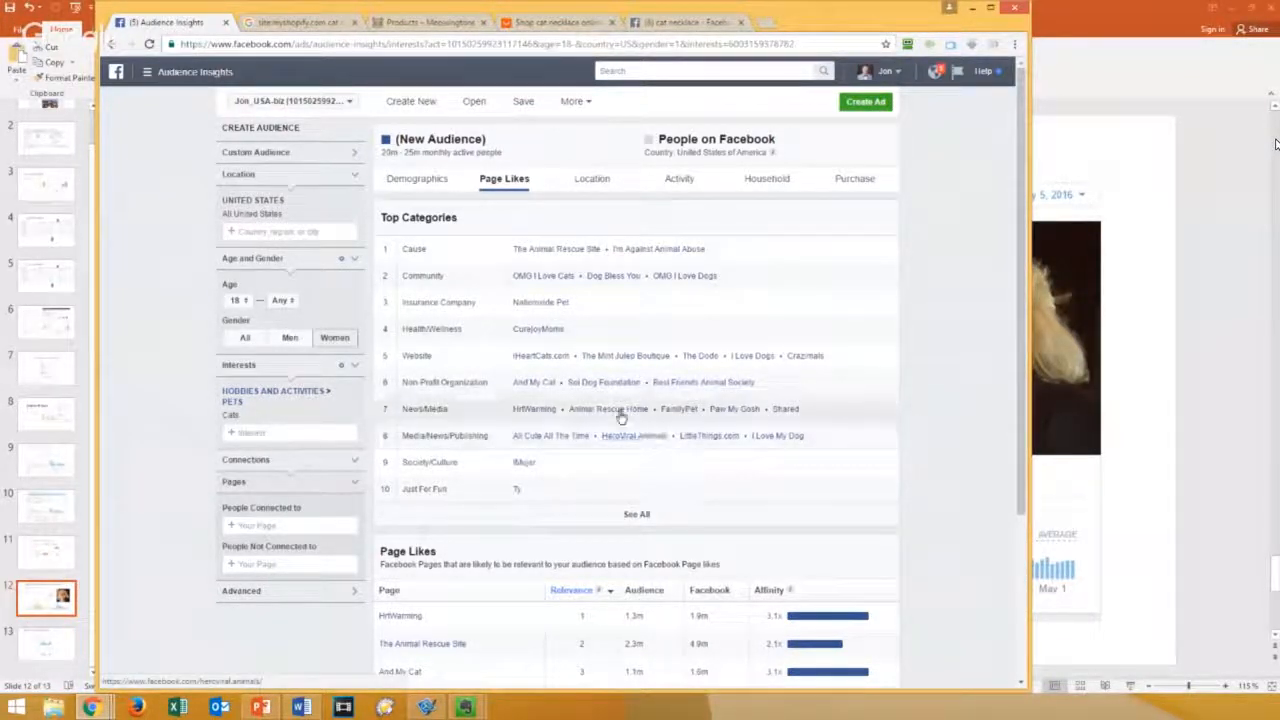
# Step: Try to add the OMG I Love Cats community page as an interest, and clear the entry
pyautogui.rightClick(550, 281)
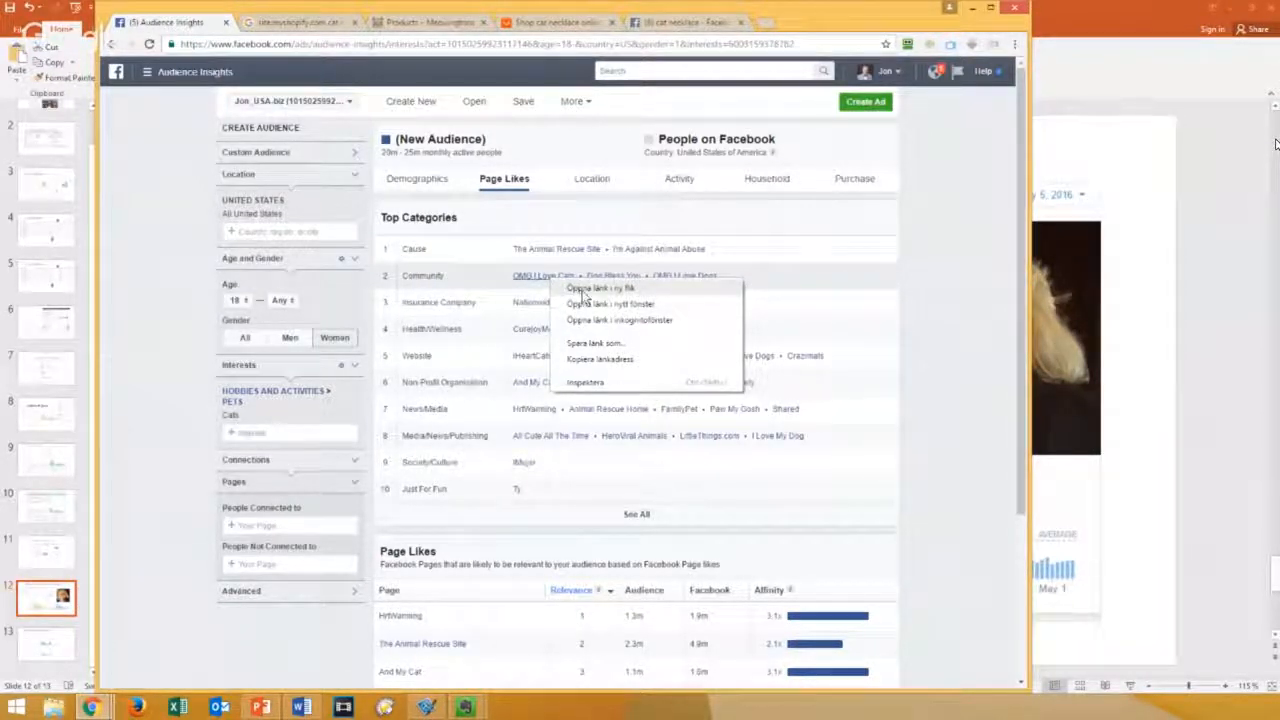
pyautogui.click(277, 430)
pyautogui.click(278, 431)
pyautogui.write('OMG')
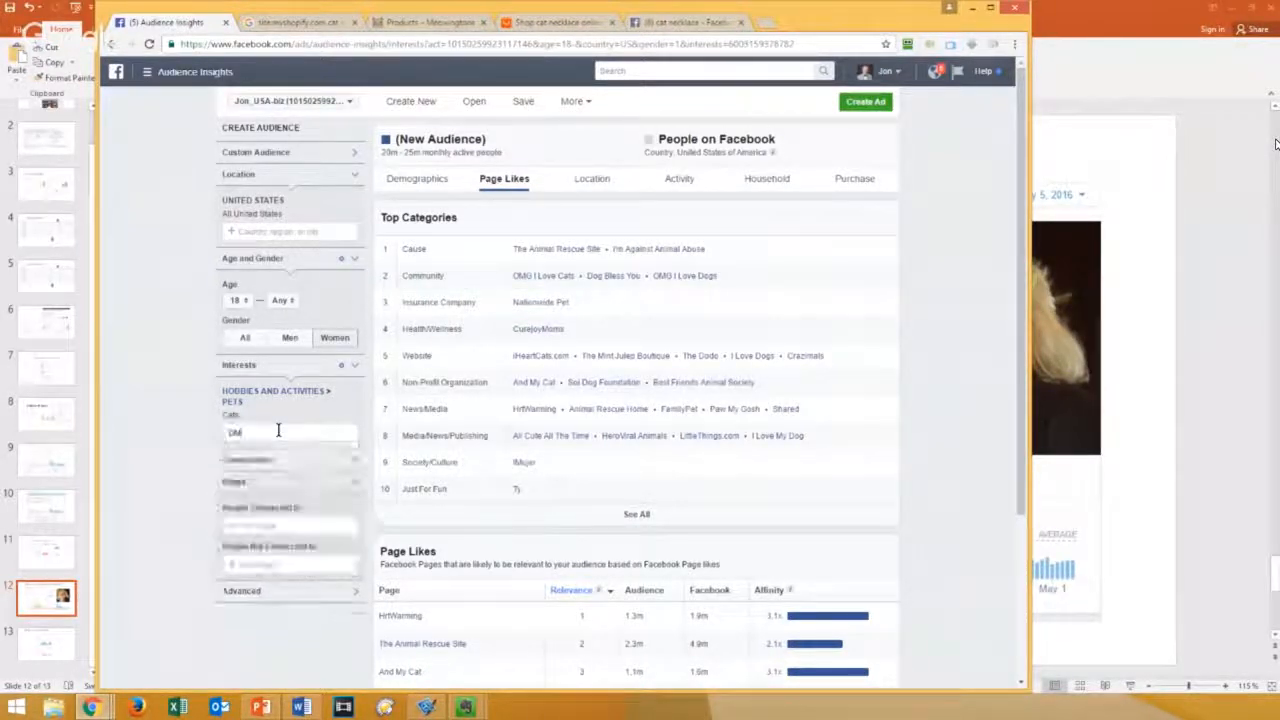
pyautogui.write(' I love ca')
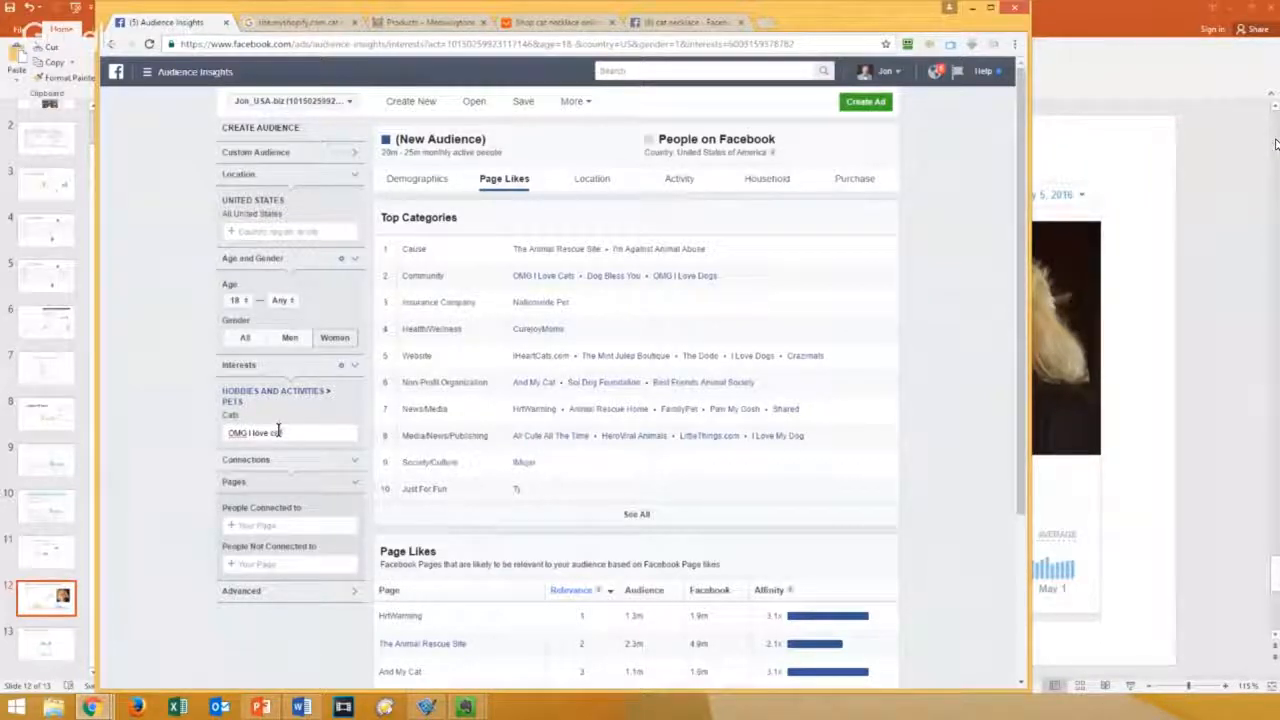
pyautogui.write('t')
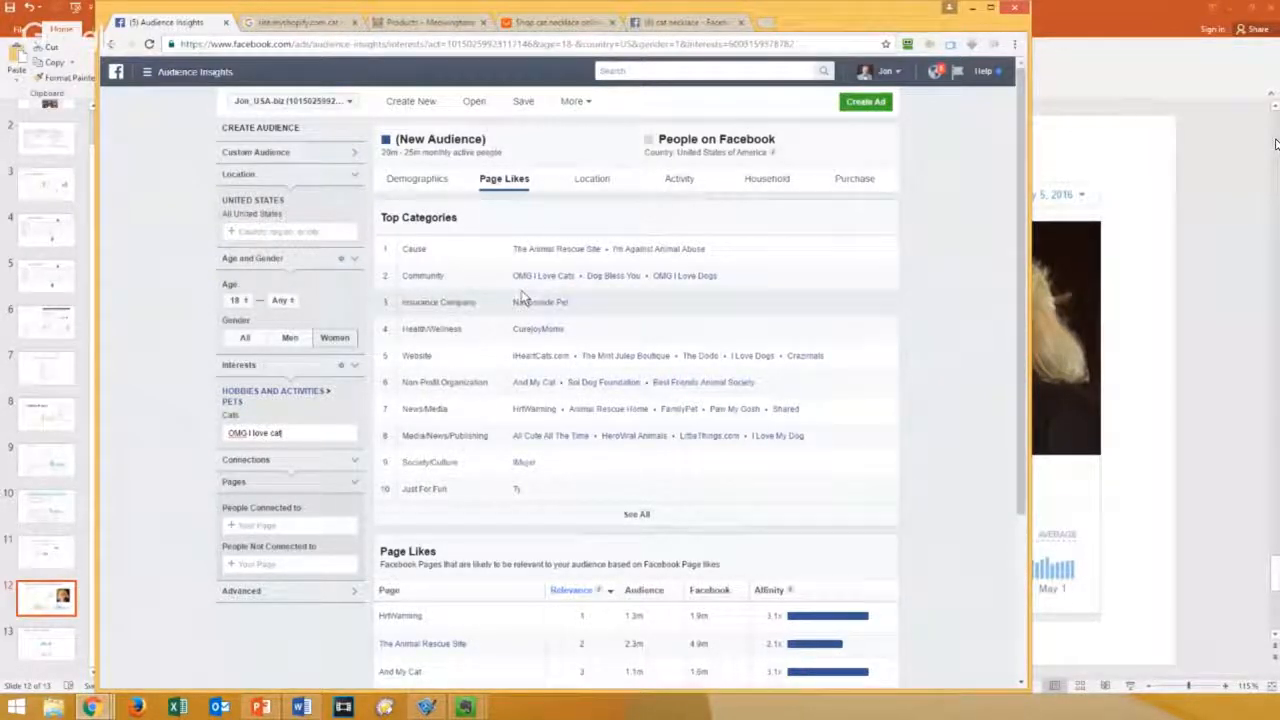
pyautogui.moveTo(287, 432); pyautogui.dragTo(230, 425)
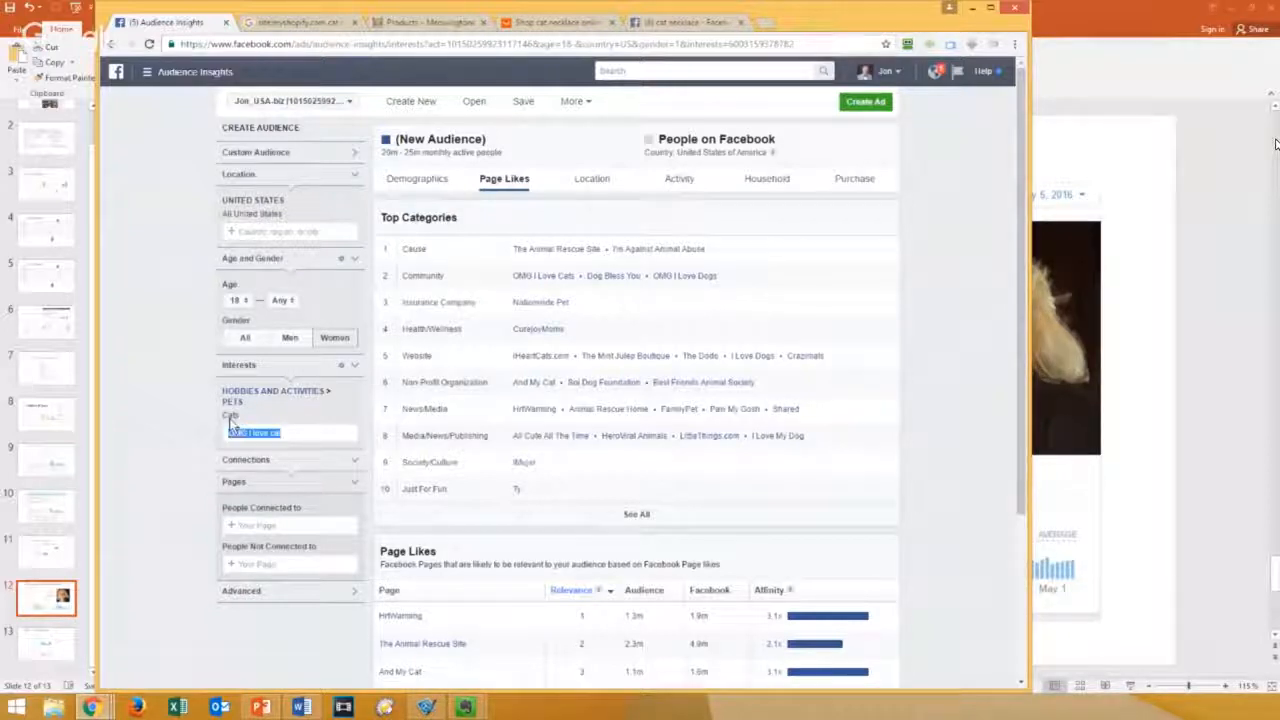
pyautogui.press('BackSpace')
# Step: Search the interests for "I love cats" and add both "I love my cat" and "I Love My Cats"
pyautogui.write('I lo')
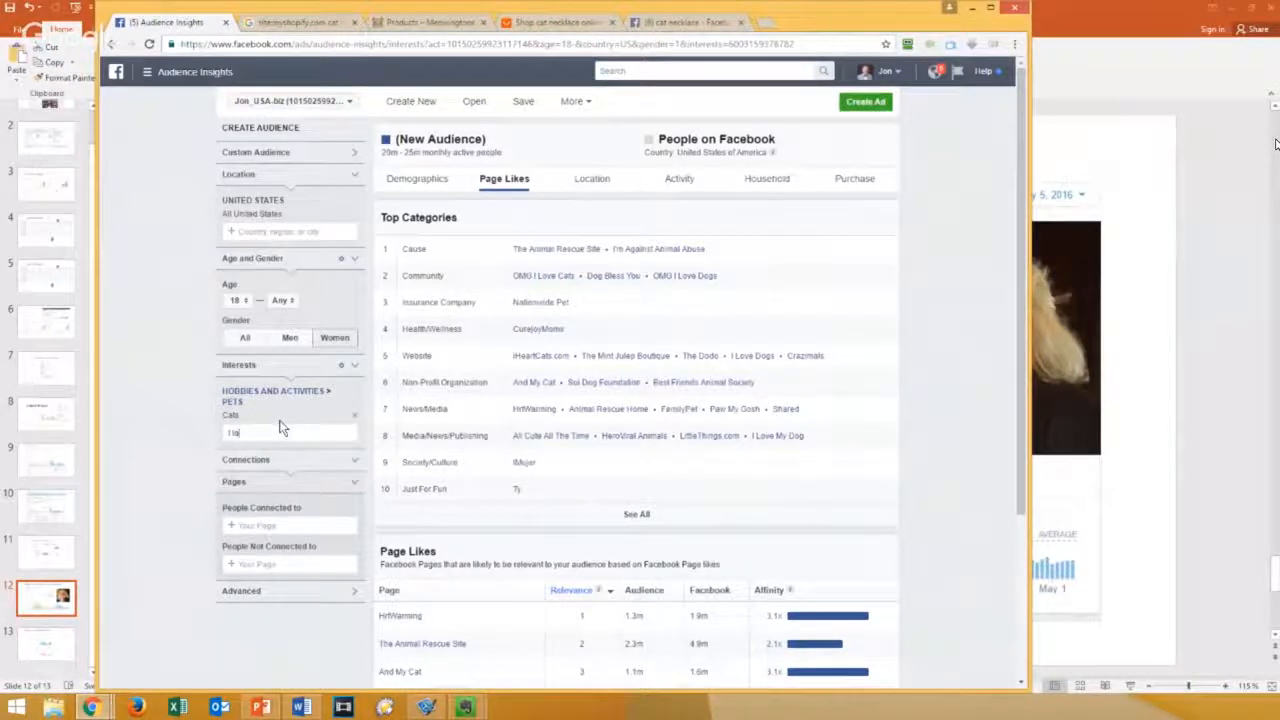
pyautogui.write('ve cats')
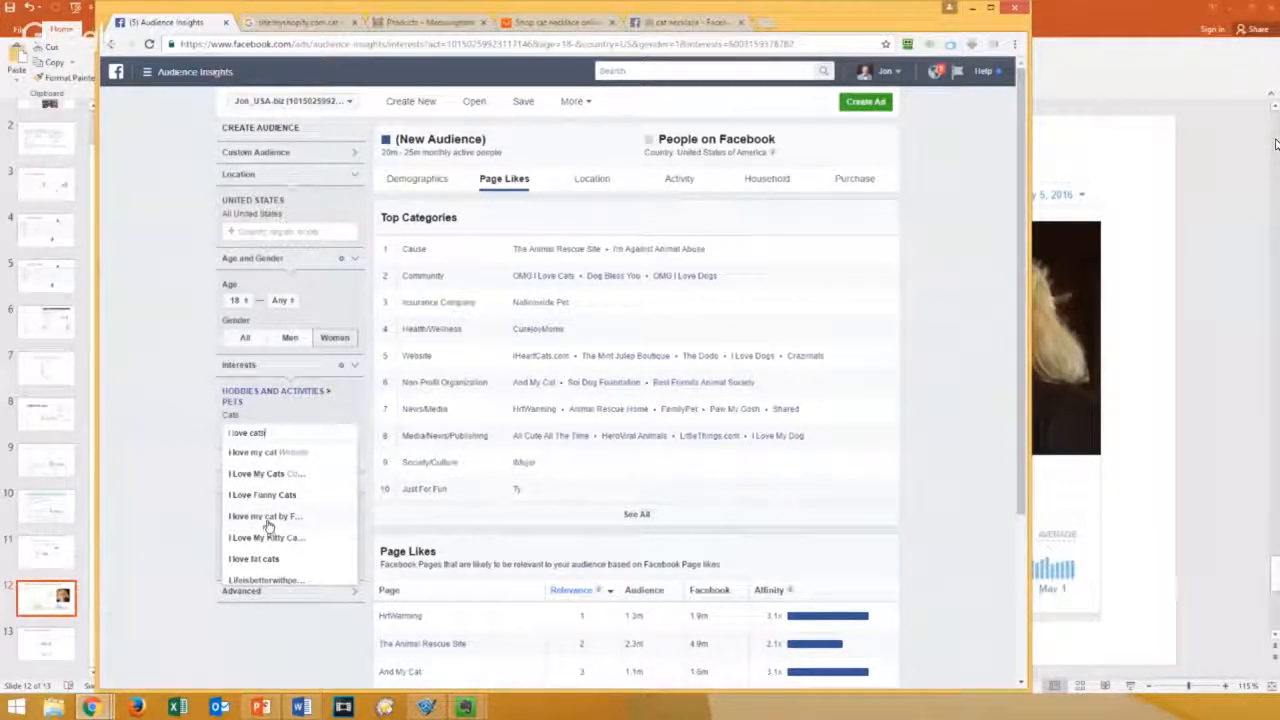
pyautogui.click(258, 453)
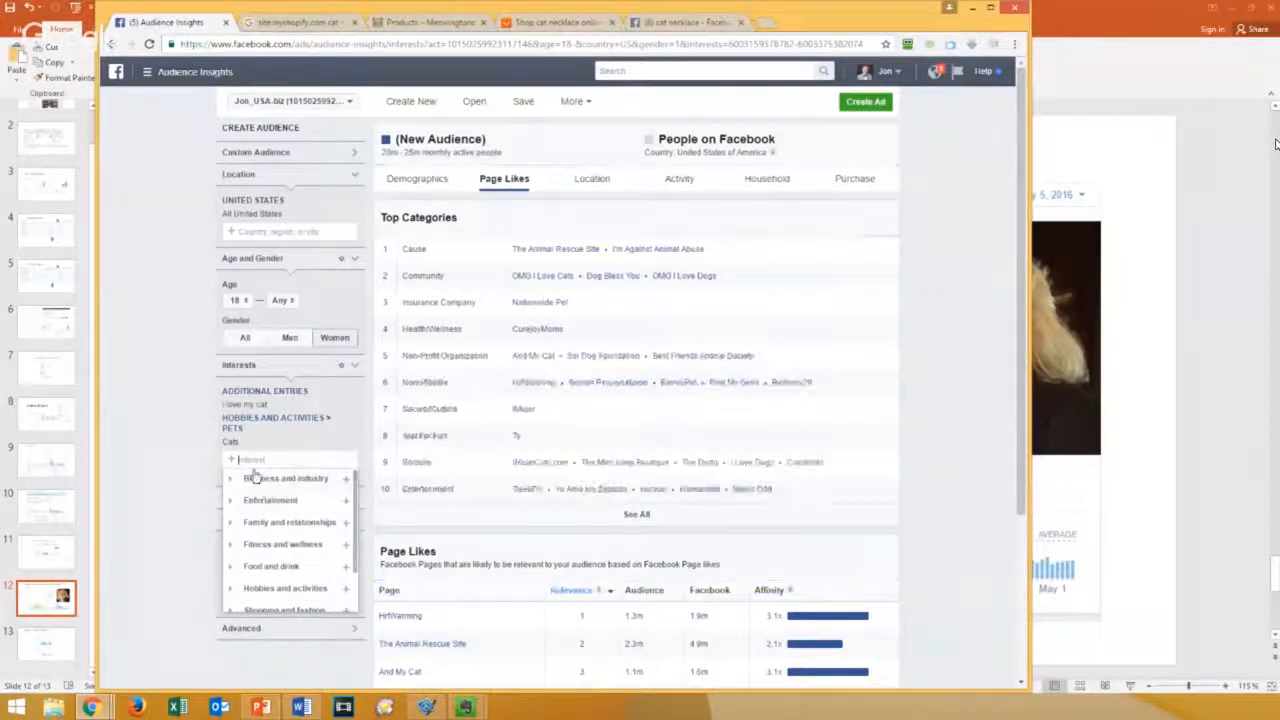
pyautogui.write('i love ca')
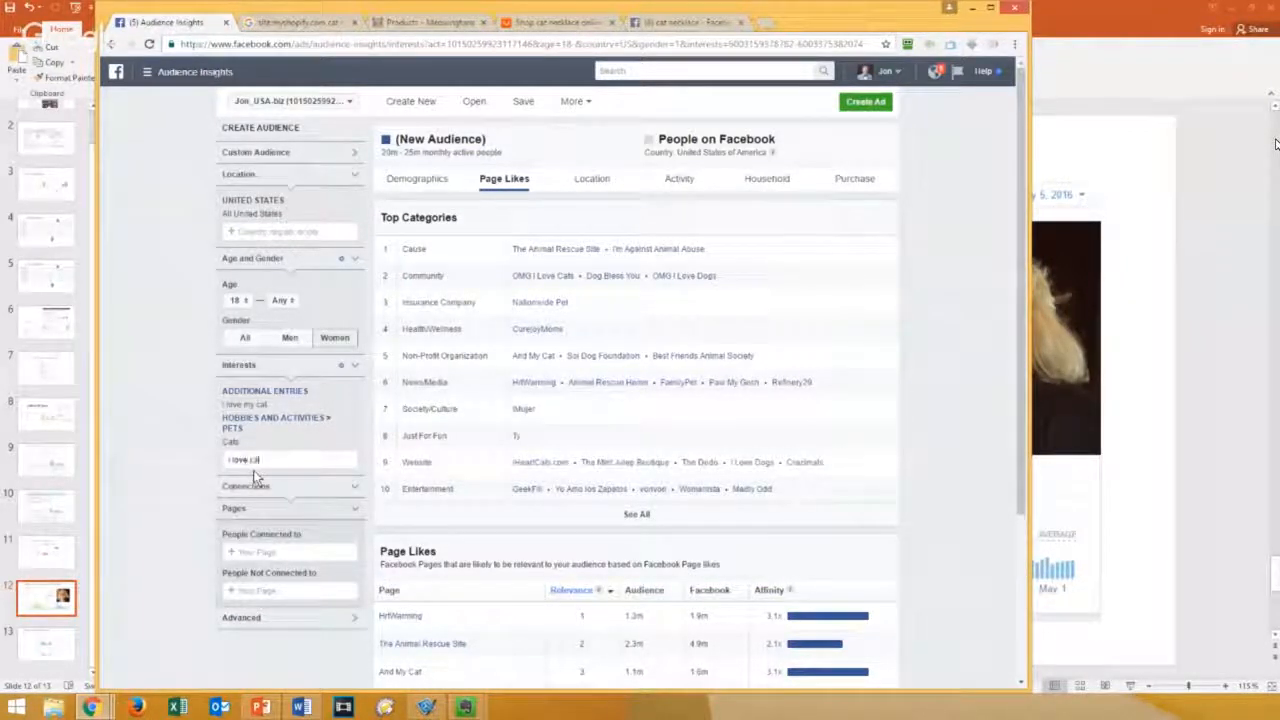
pyautogui.write('ts')
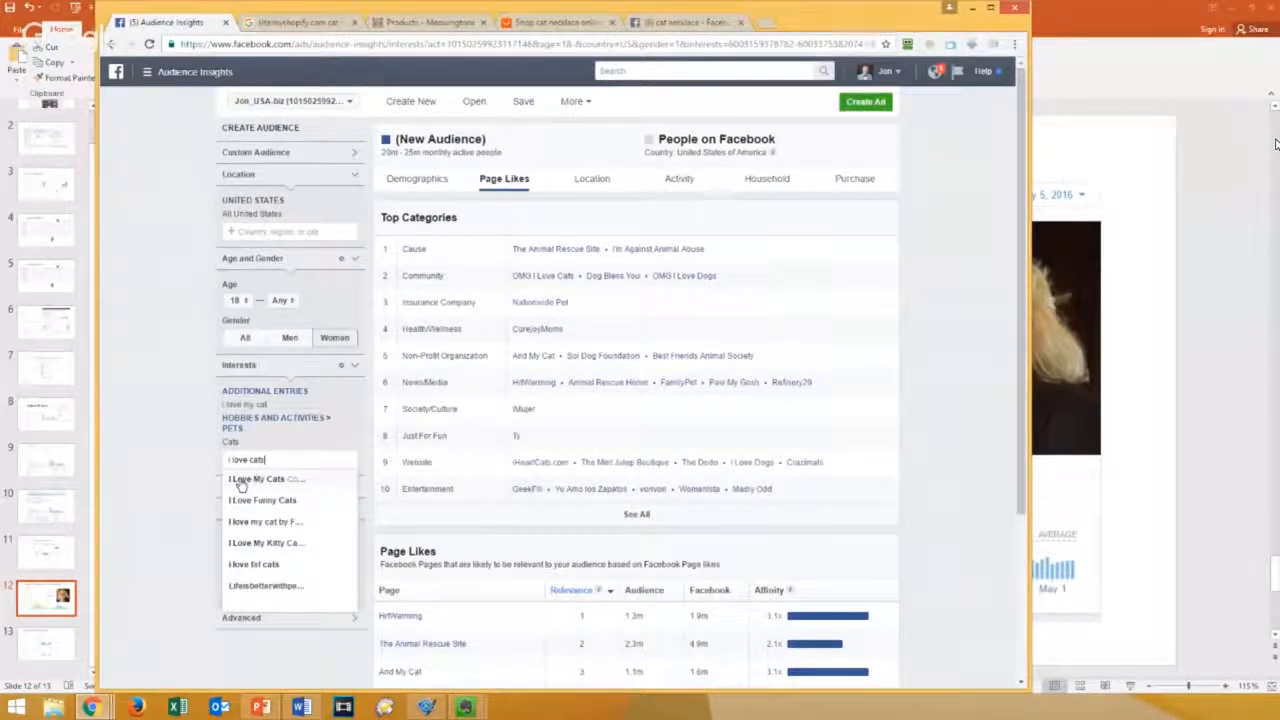
pyautogui.click(240, 482)
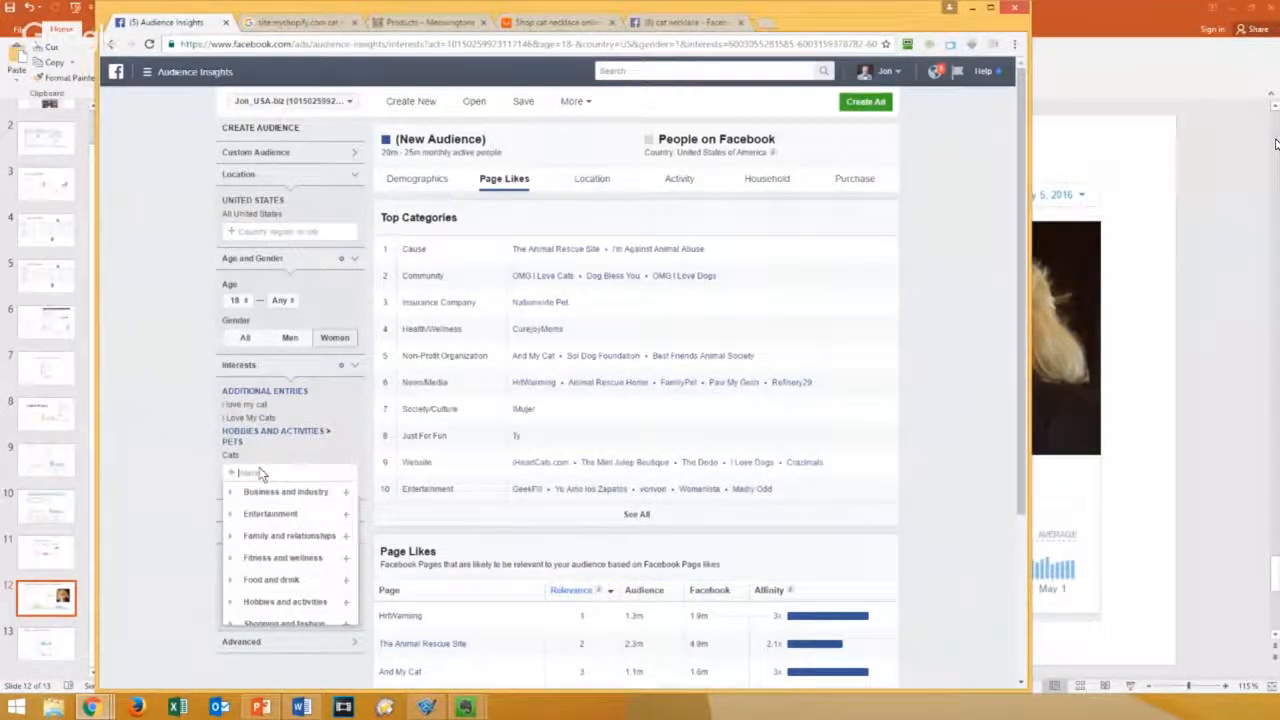
# Step: Add iHeartCats.com as an interest, found by searching "iheart", and remove the broad Cats interest
pyautogui.write('iheart')
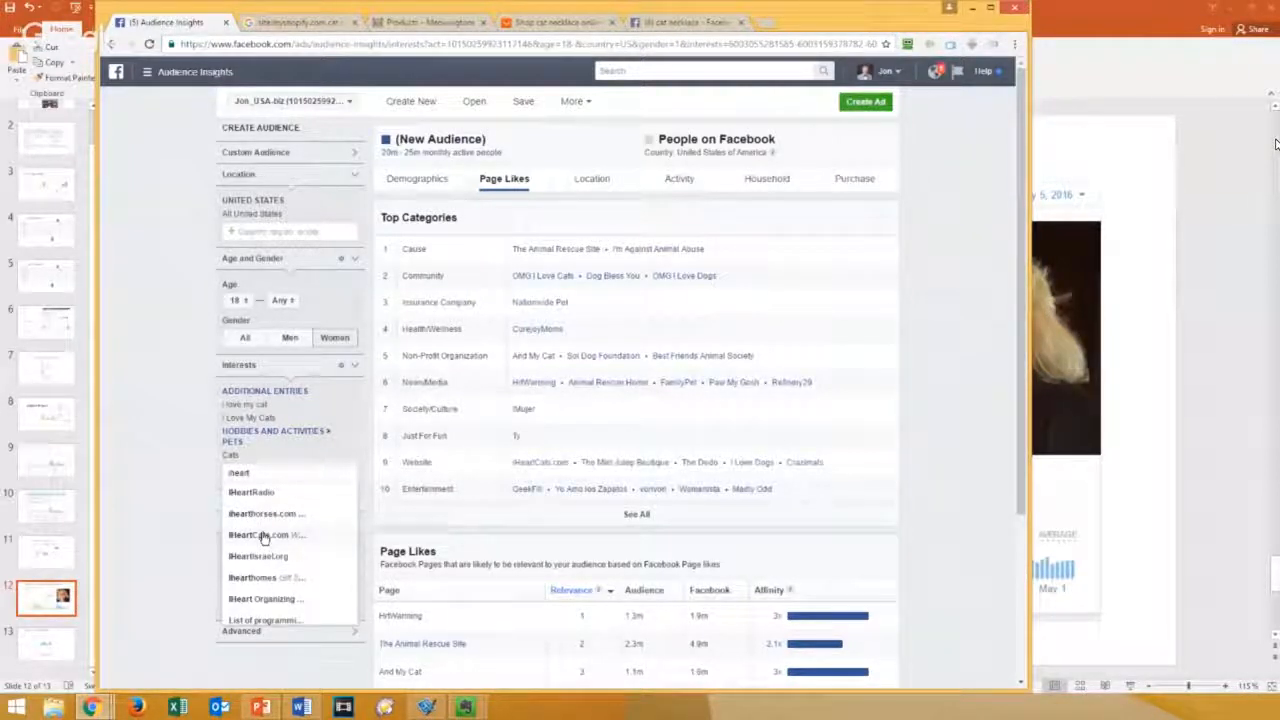
pyautogui.click(263, 536)
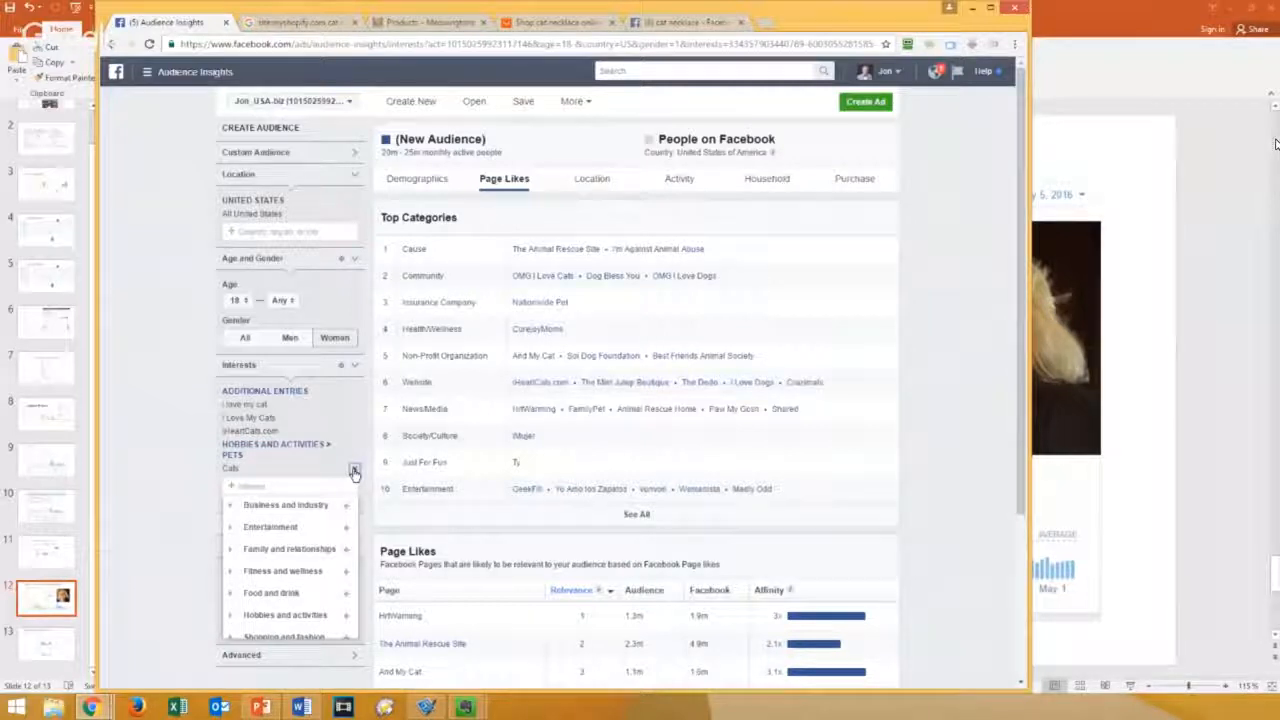
pyautogui.click(354, 471)
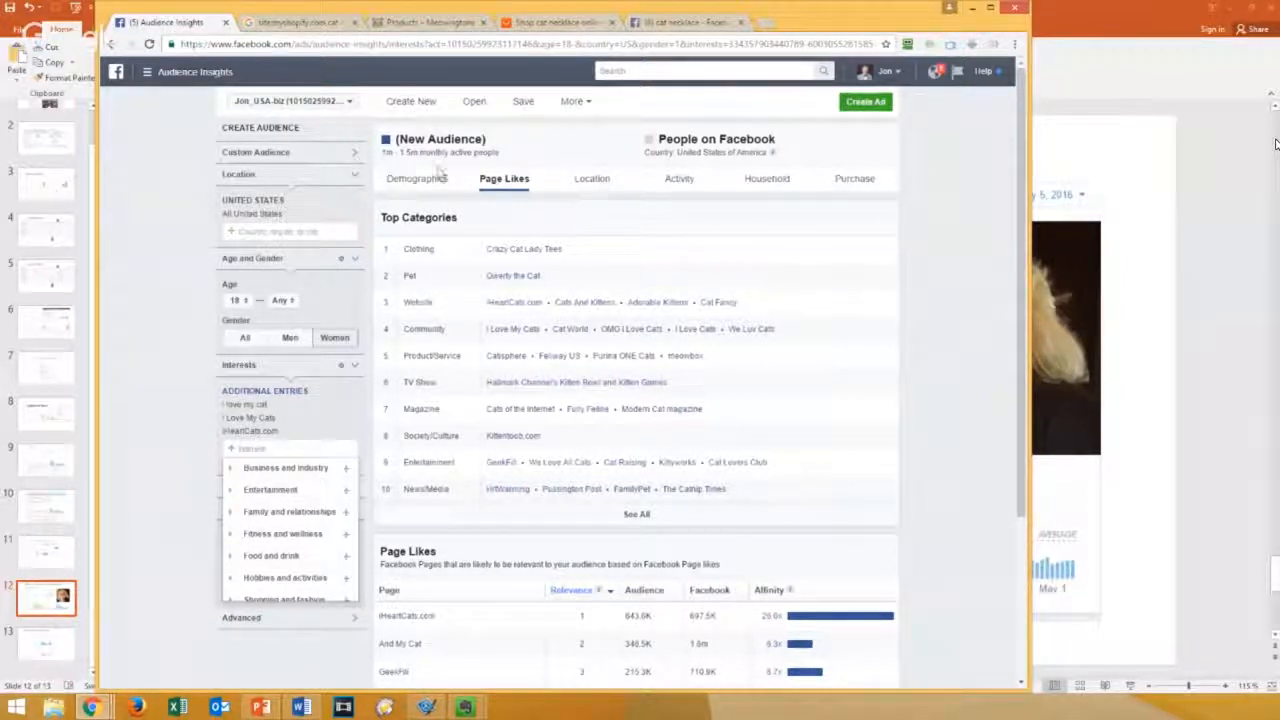
# Step: Highlight the monthly active people figure, and examine the Page Likes table's affinity explanation and values
pyautogui.moveTo(384, 152); pyautogui.dragTo(512, 160)
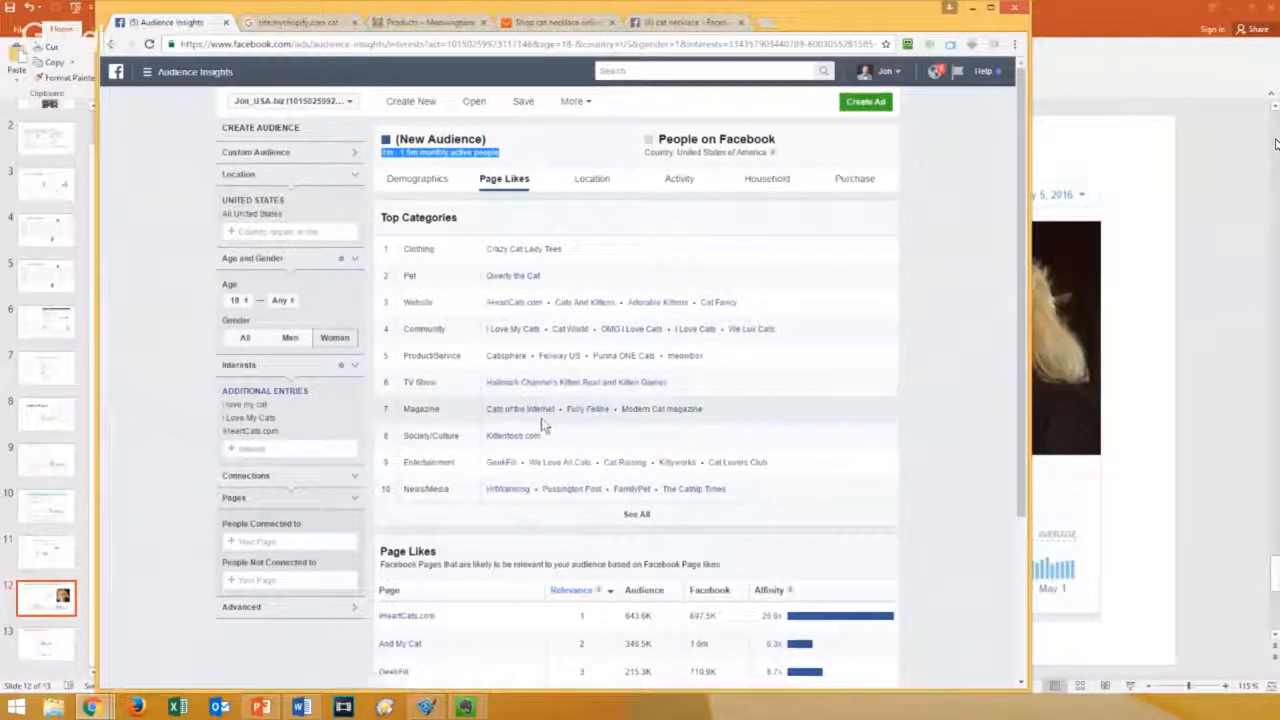
pyautogui.scroll(-1, 640, 455)
pyautogui.scroll(-1, 560, 450)
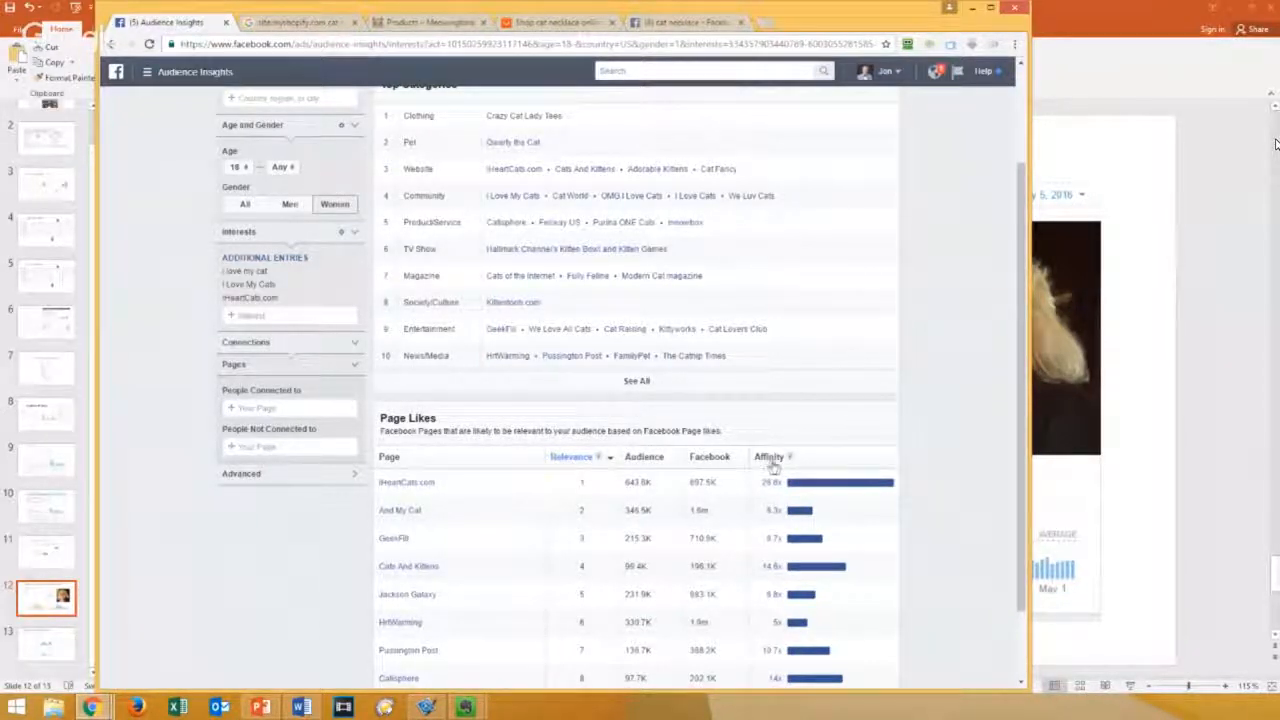
pyautogui.moveTo(791, 462)
pyautogui.moveTo(768, 484)
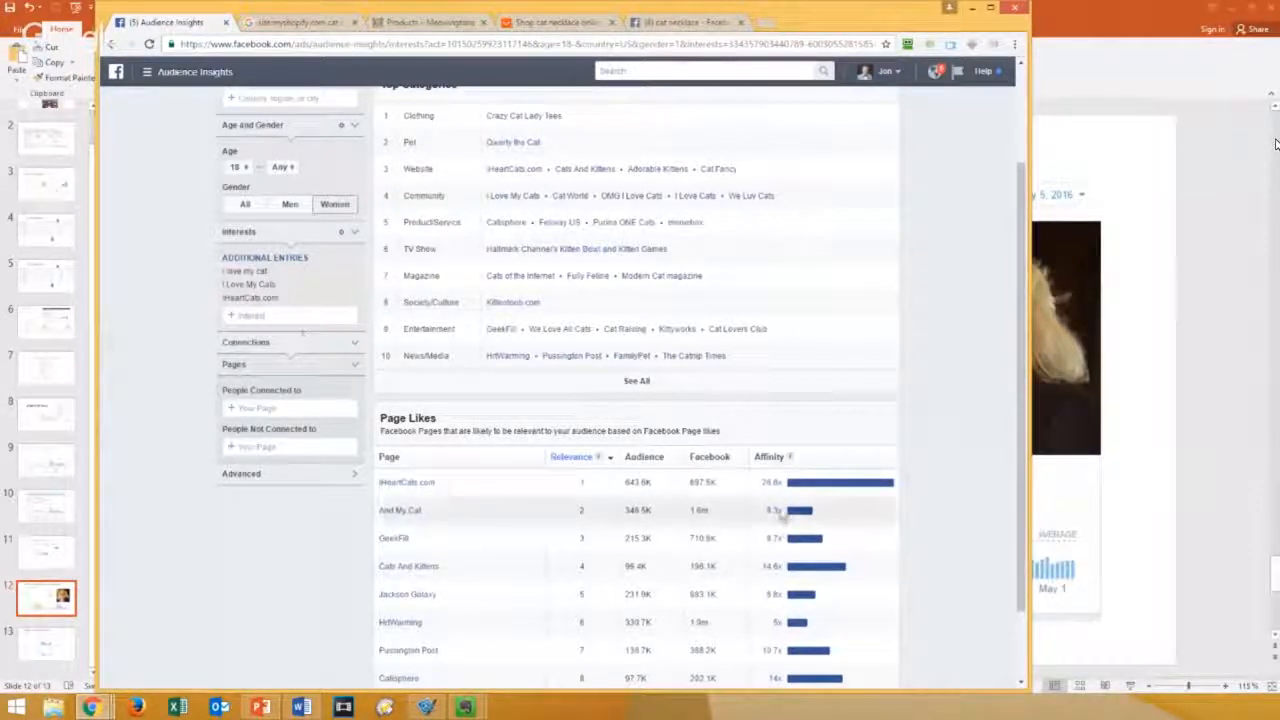
# Step: Sort the Page Likes table by affinity and check the affinity details of the highest-ranked cat pages
pyautogui.click(768, 458)
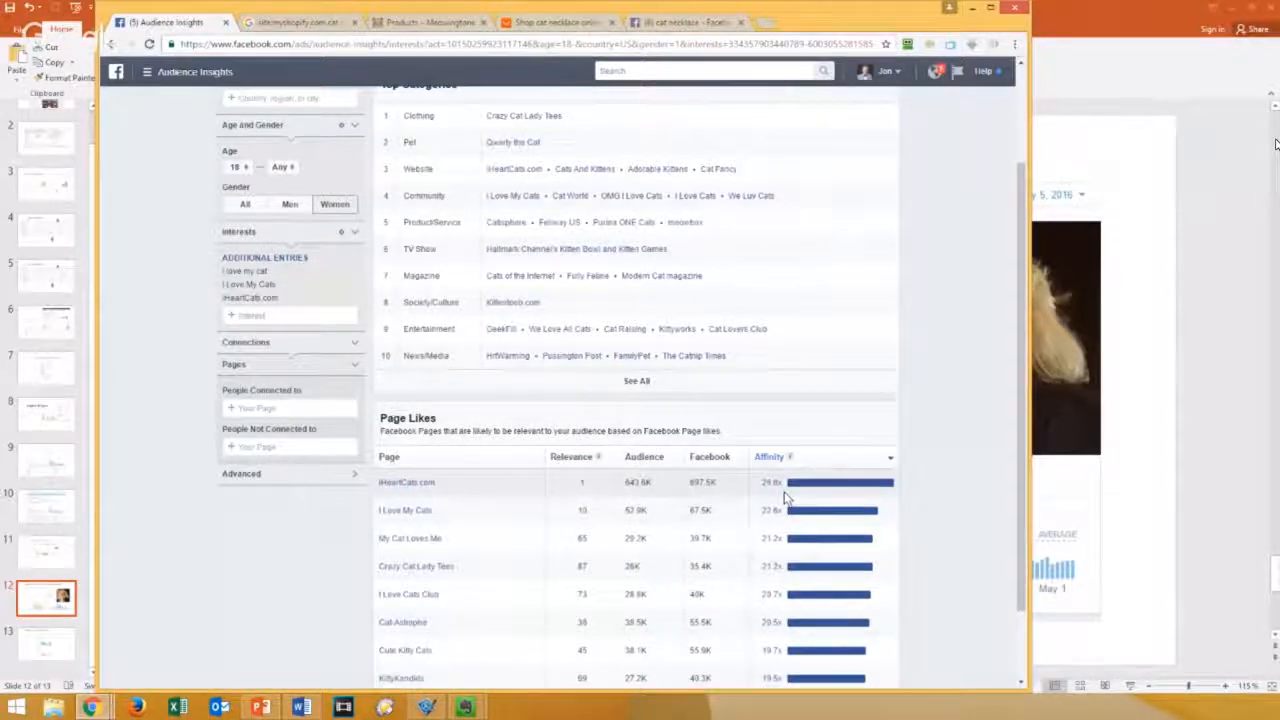
pyautogui.moveTo(767, 512)
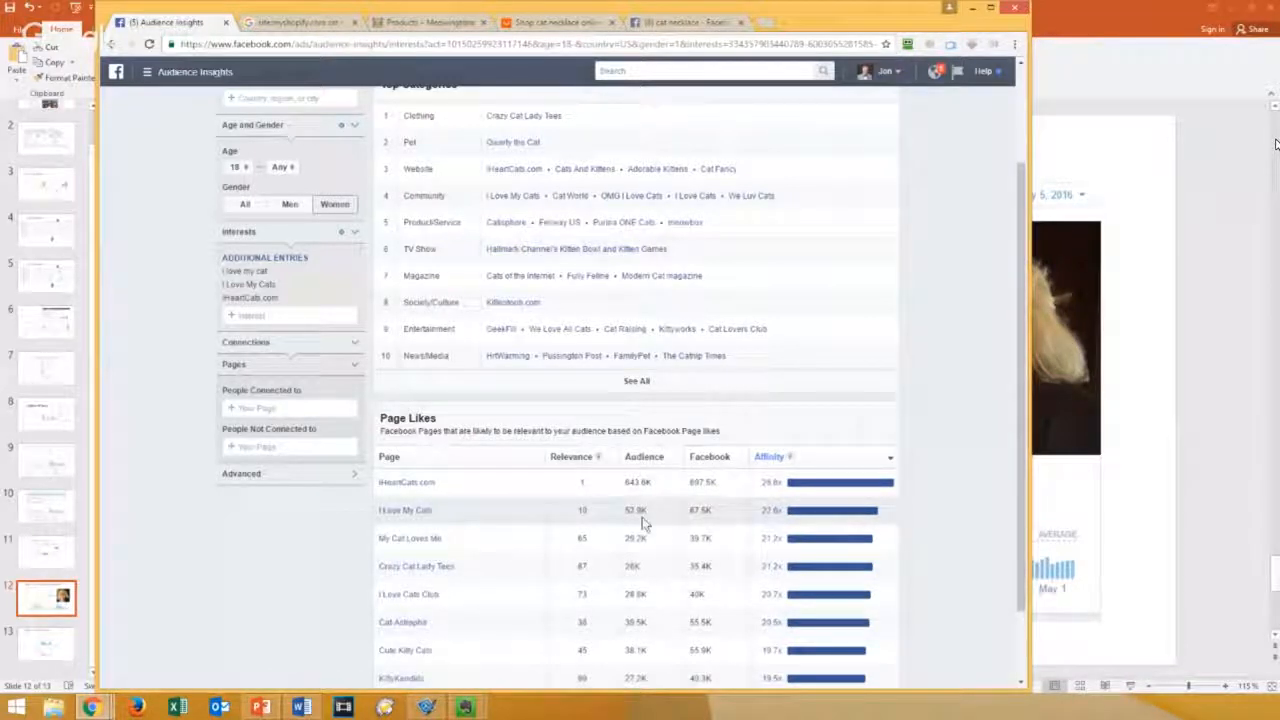
pyautogui.moveTo(784, 541)
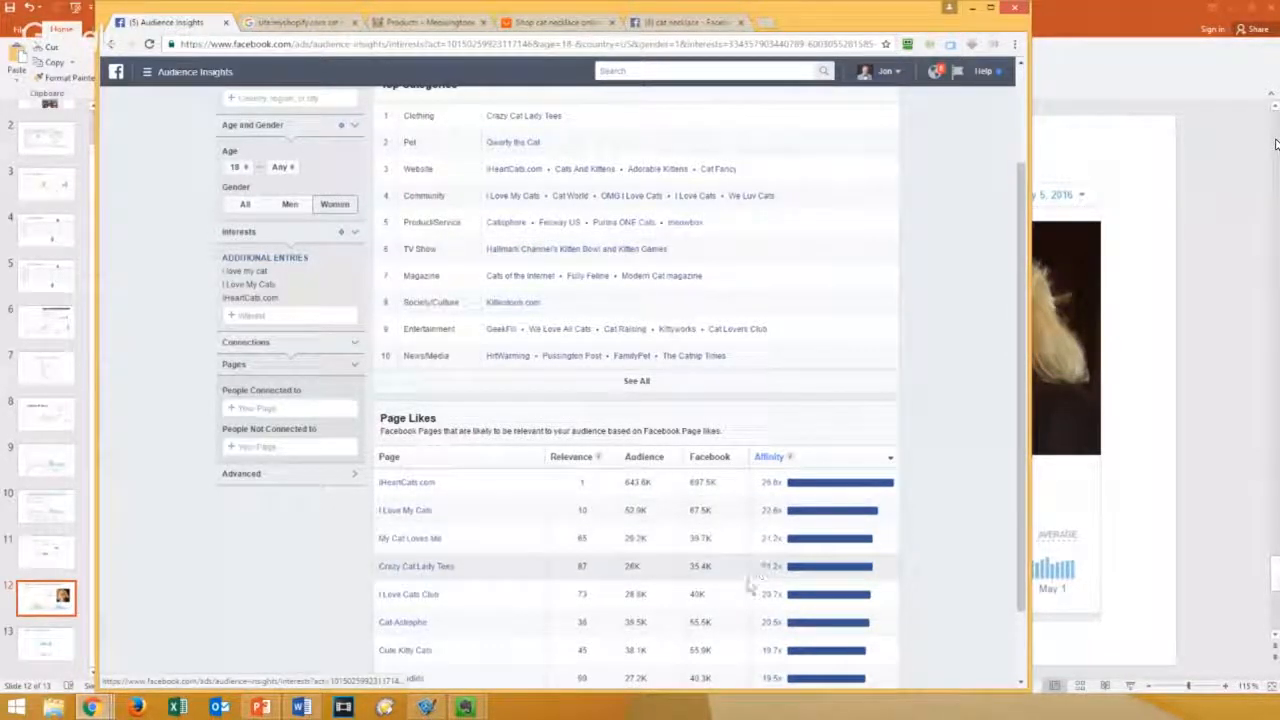
pyautogui.moveTo(770, 594)
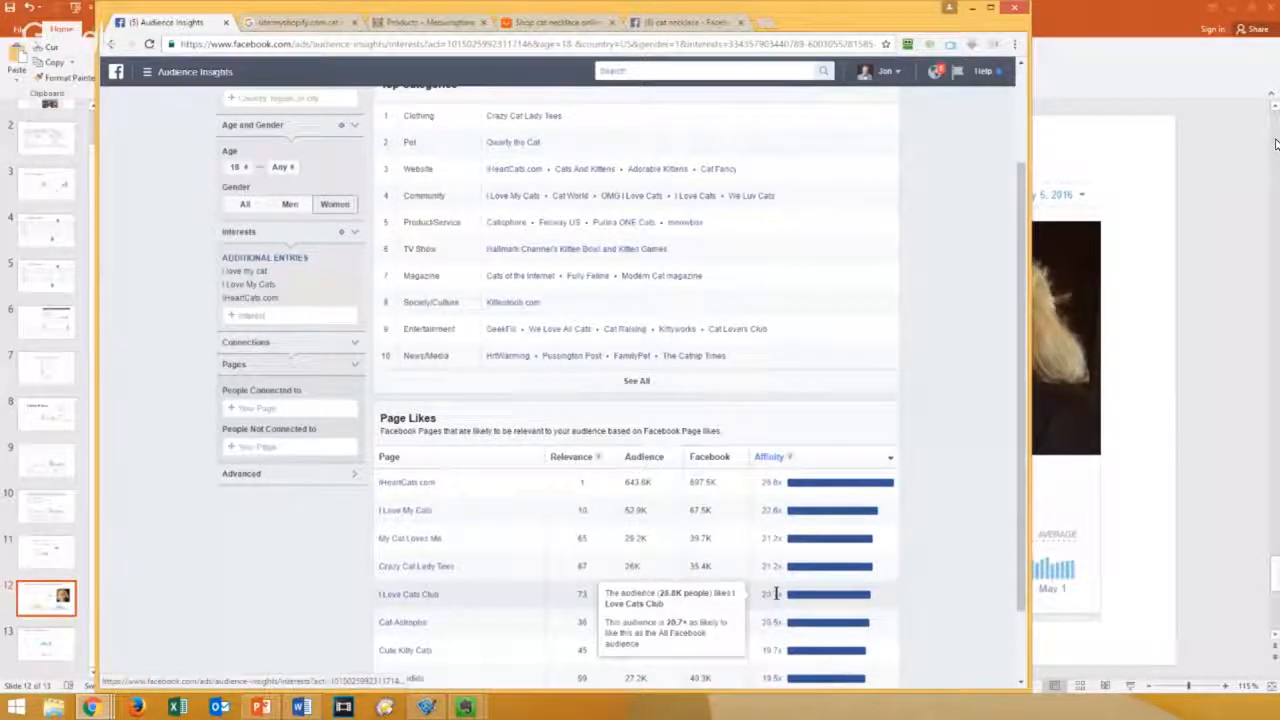
# Step: Highlight the audience figure of the I Love My Cats page, and highlight the three added interests
pyautogui.scroll(-2, 777, 594)
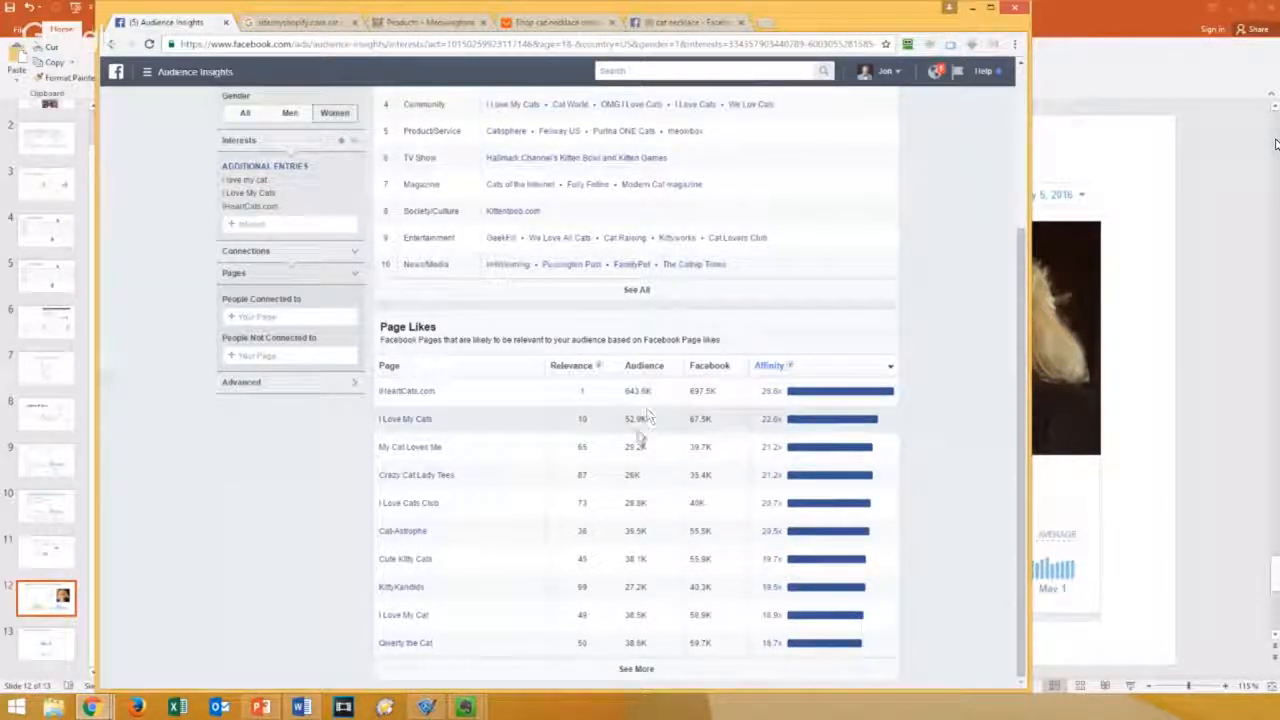
pyautogui.moveTo(646, 448); pyautogui.dragTo(628, 419)
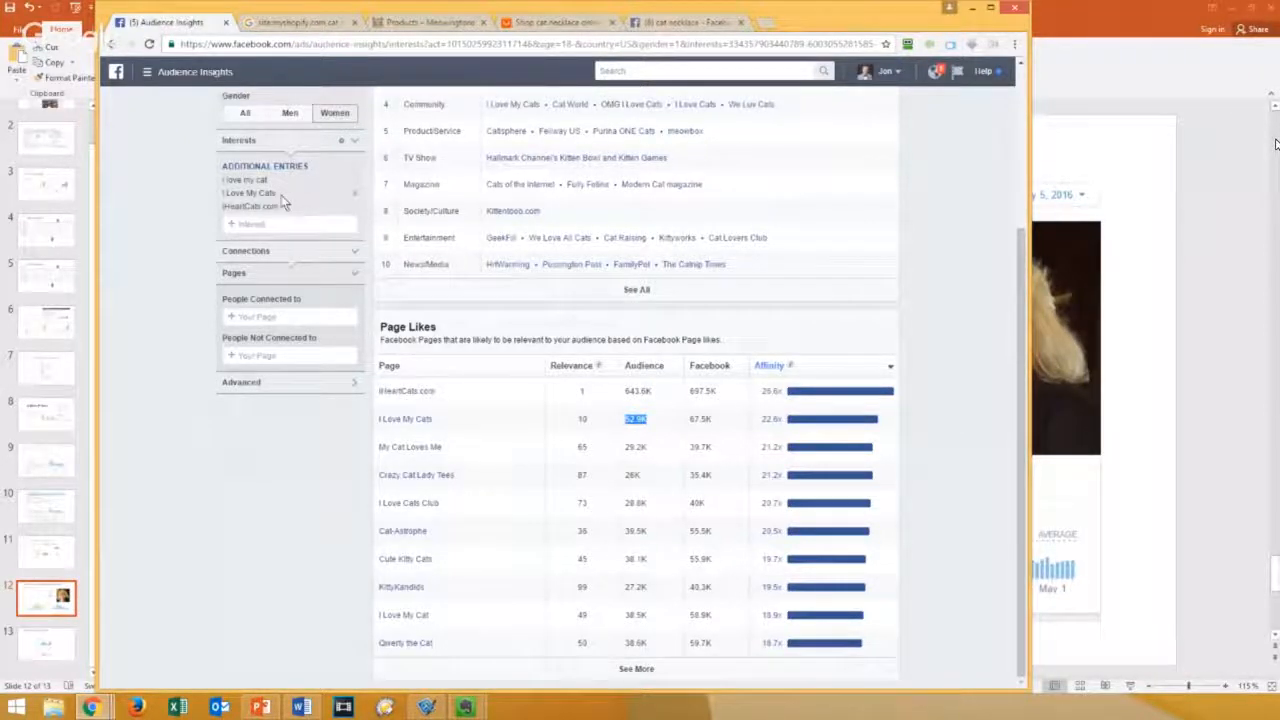
pyautogui.scroll(2, 283, 202)
pyautogui.moveTo(288, 342); pyautogui.dragTo(215, 312)
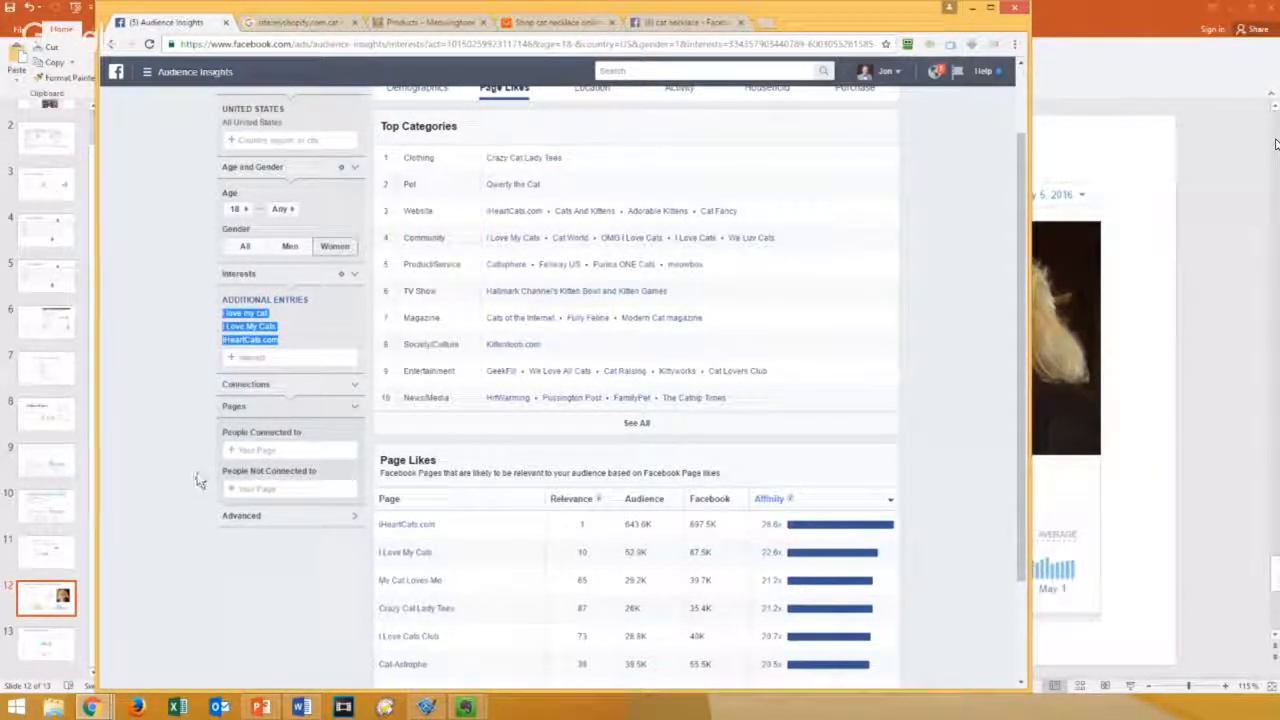
# Step: Clear the highlight on the interests, review the top categories, and load more pages in the Page Likes table
pyautogui.scroll(-3, 198, 480)
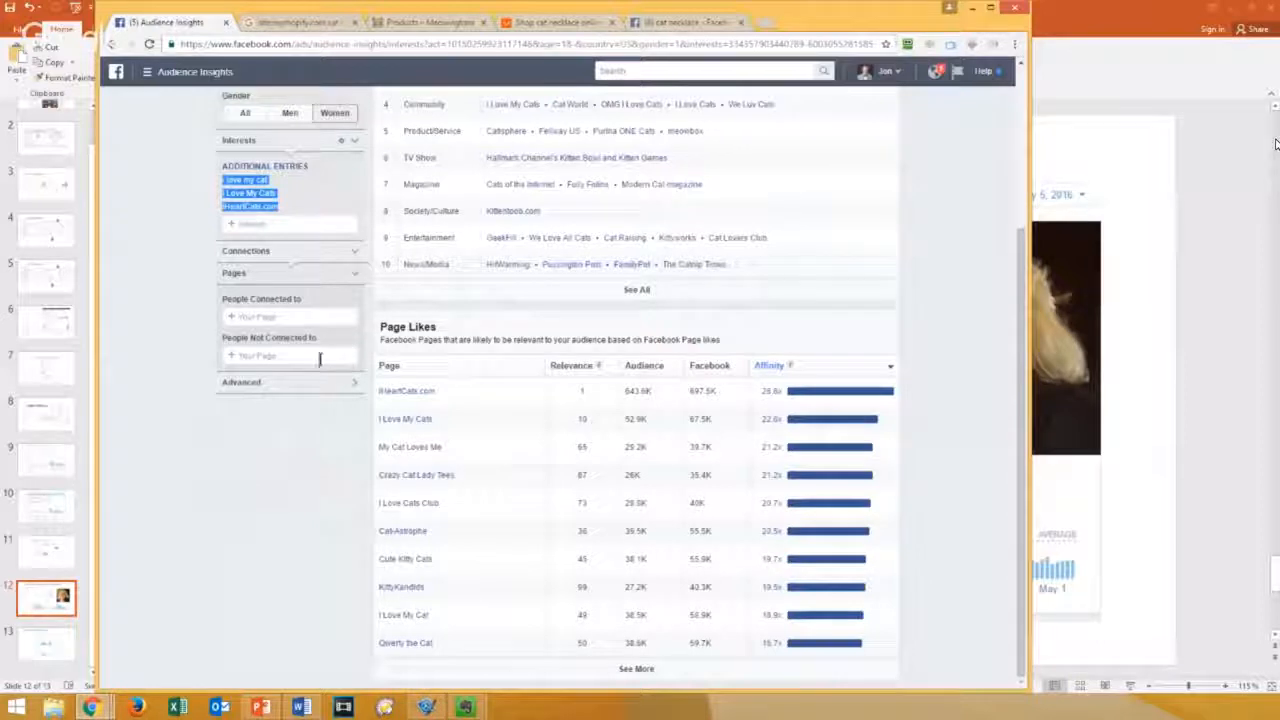
pyautogui.click(200, 288)
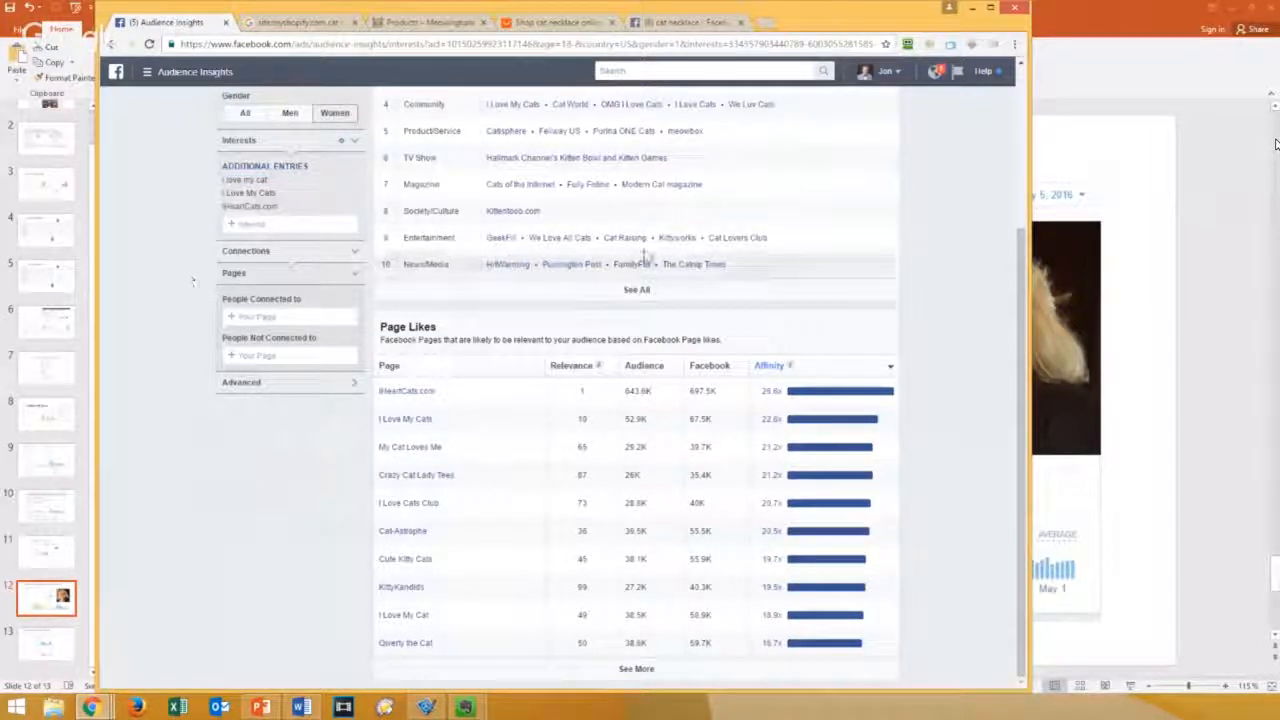
pyautogui.scroll(1, 700, 210)
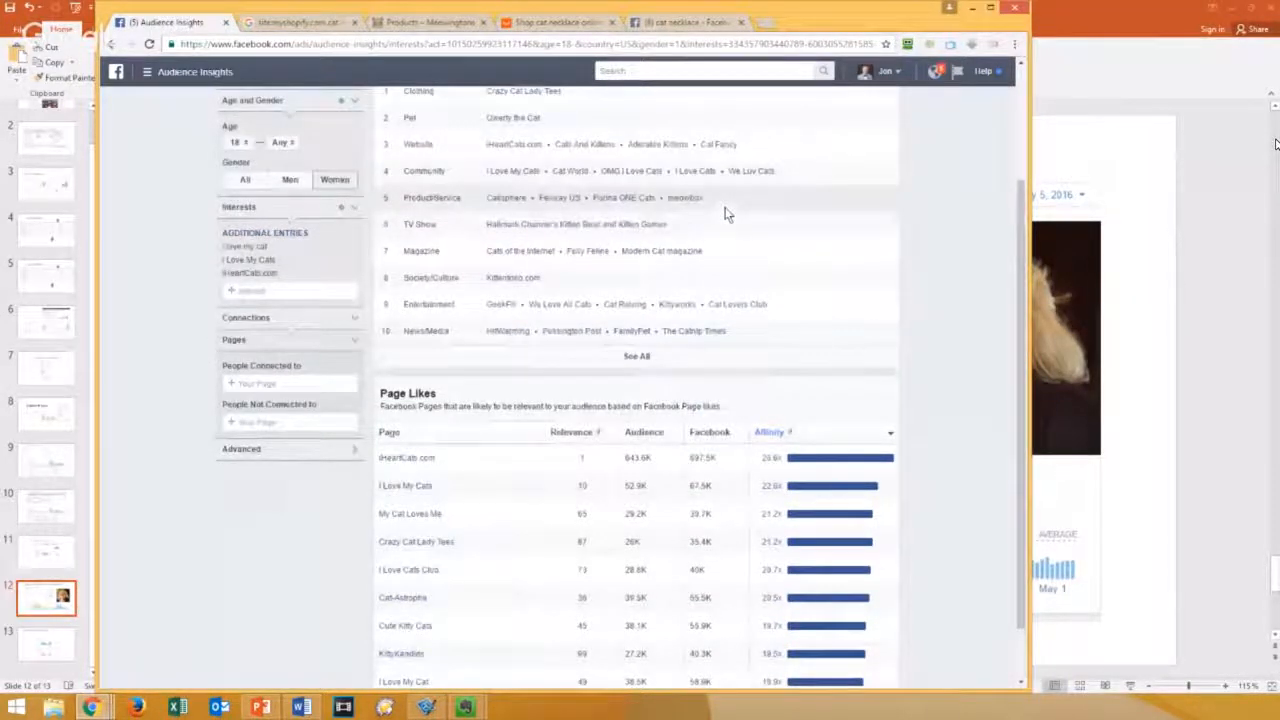
pyautogui.scroll(1, 727, 213)
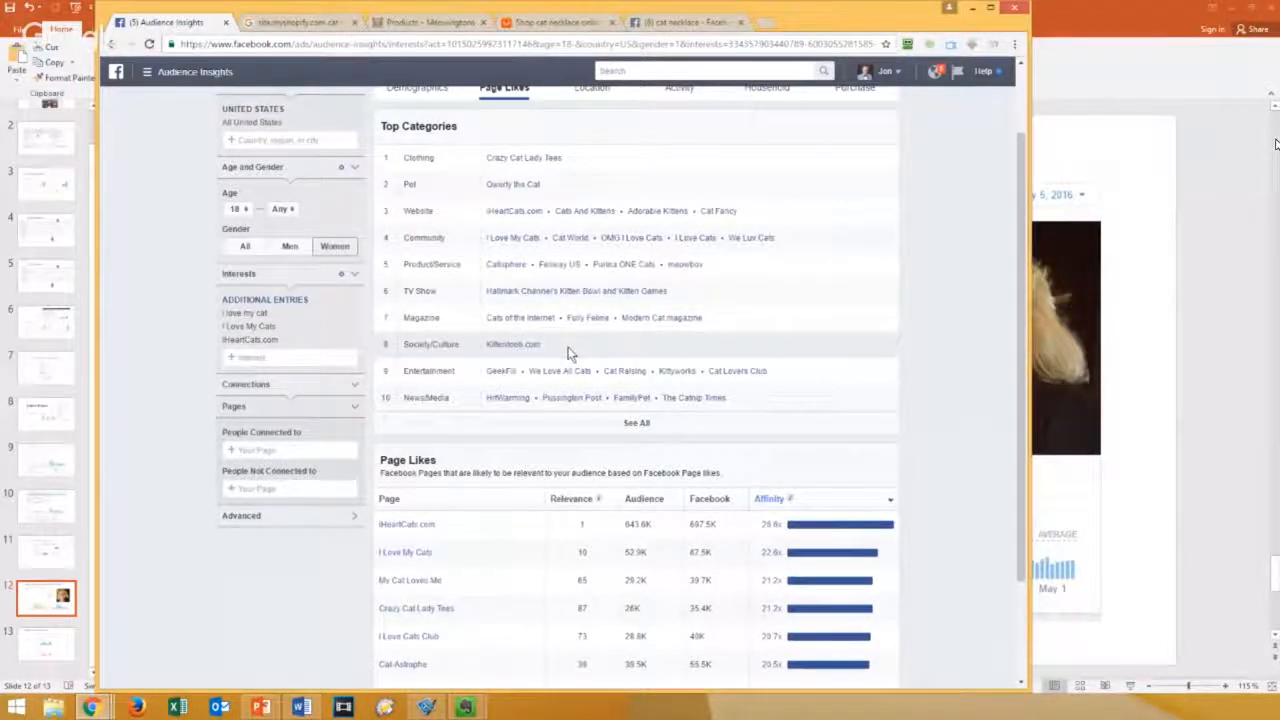
pyautogui.scroll(-1, 552, 352)
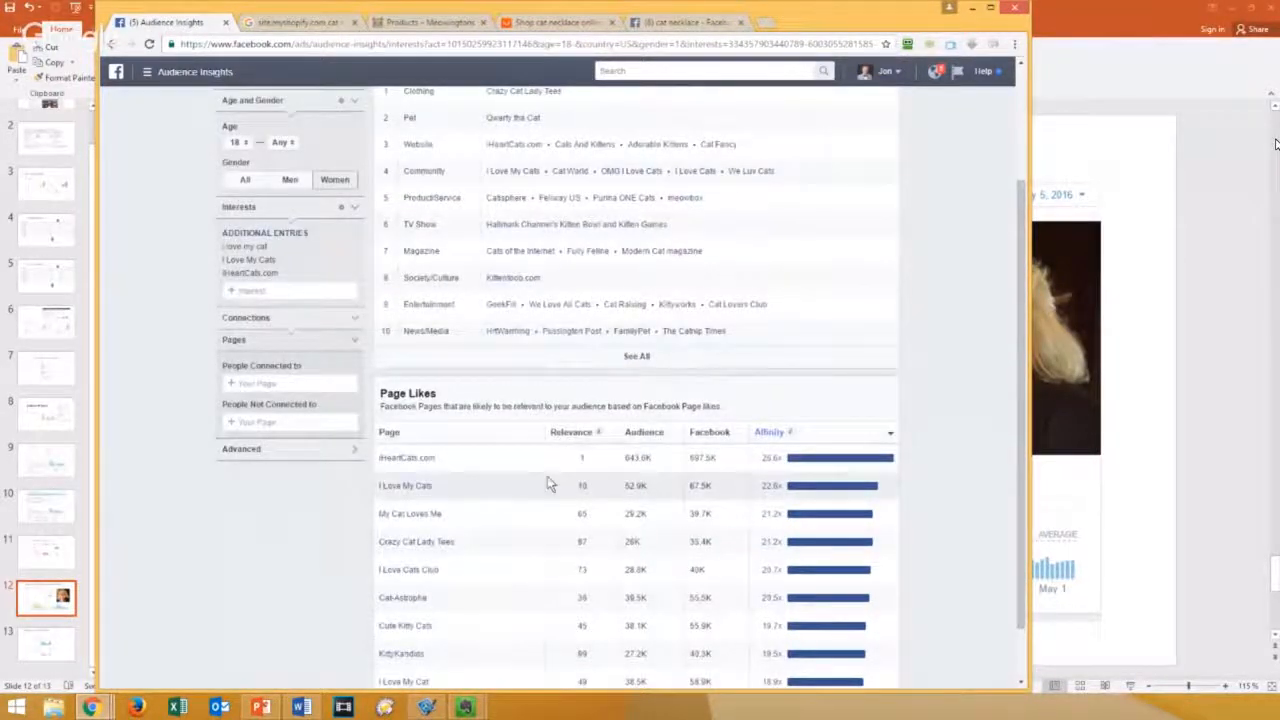
pyautogui.scroll(-1, 549, 478)
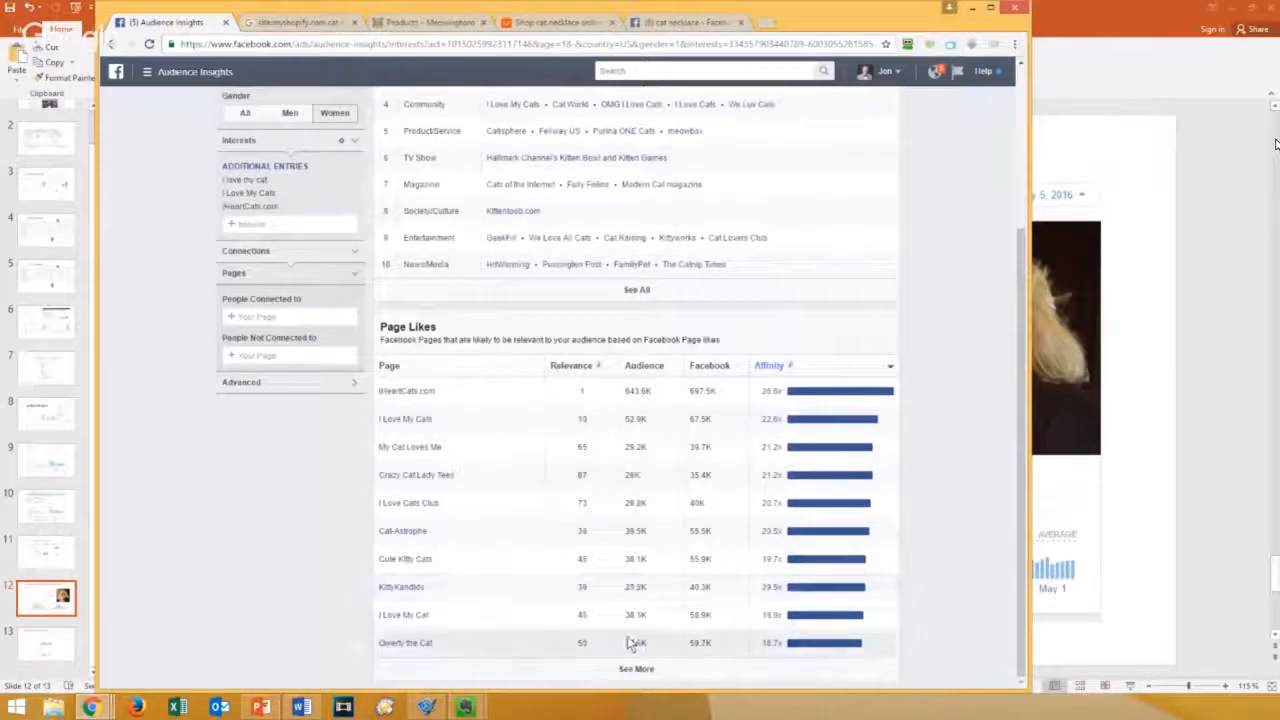
pyautogui.click(635, 668)
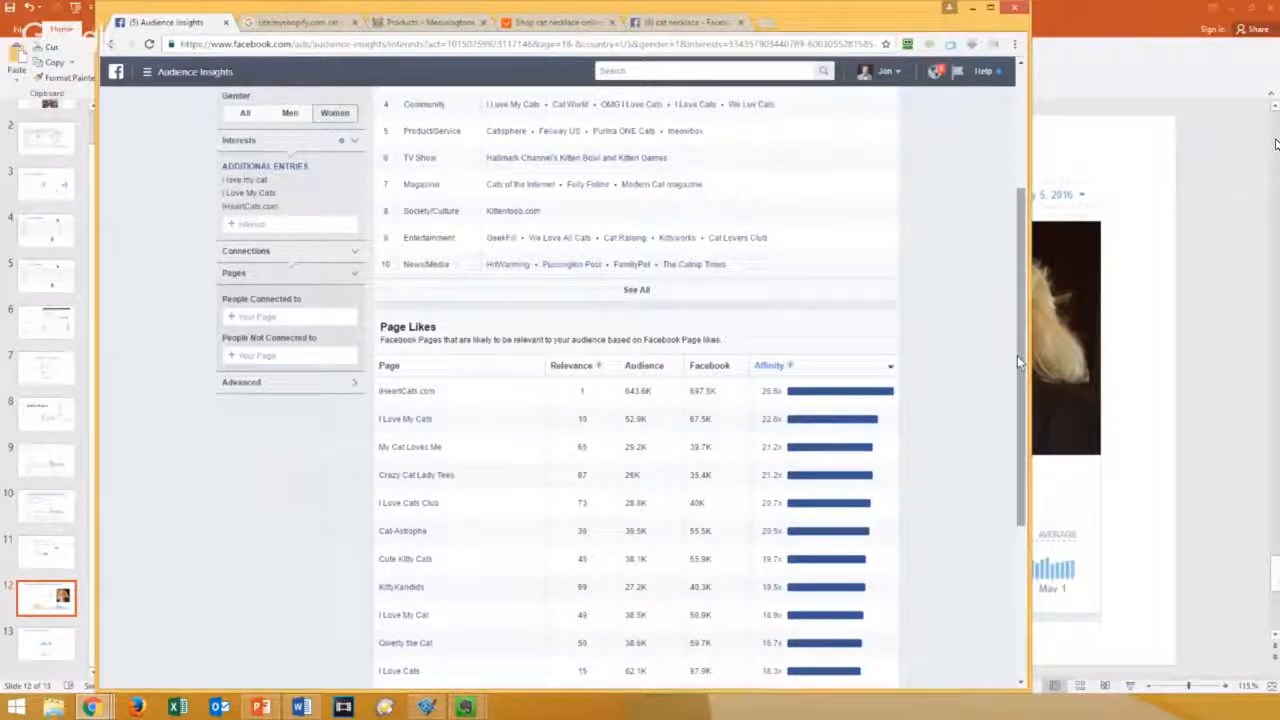
pyautogui.moveTo(1017, 356); pyautogui.dragTo(1006, 387)
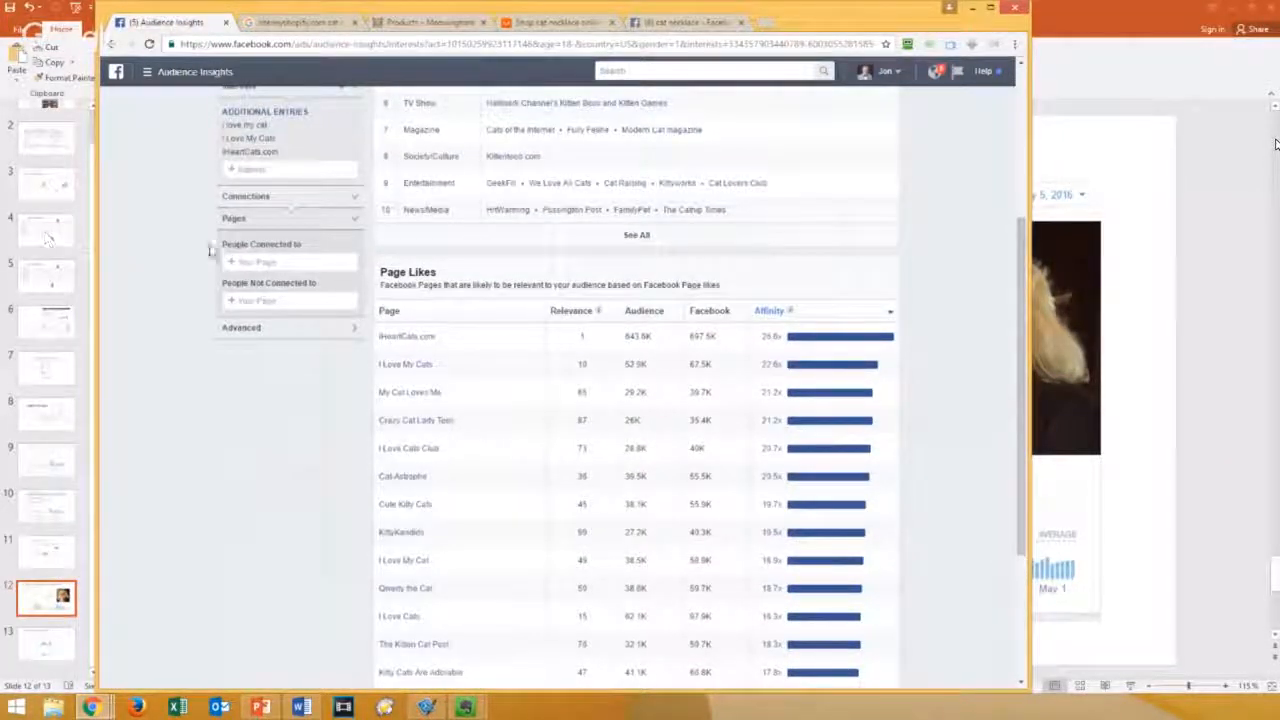
# Step: Expand the Advanced targeting section and look over its available audience filters
pyautogui.click(295, 337)
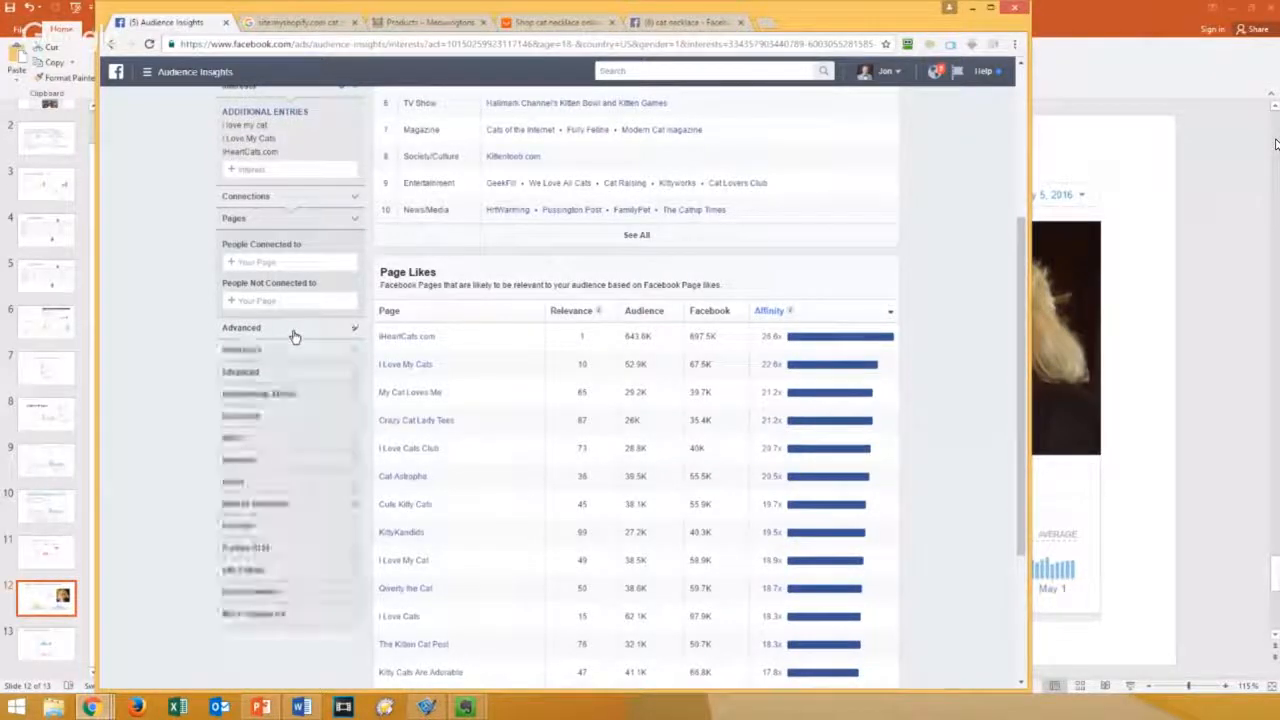
pyautogui.scroll(3, 150, 315)
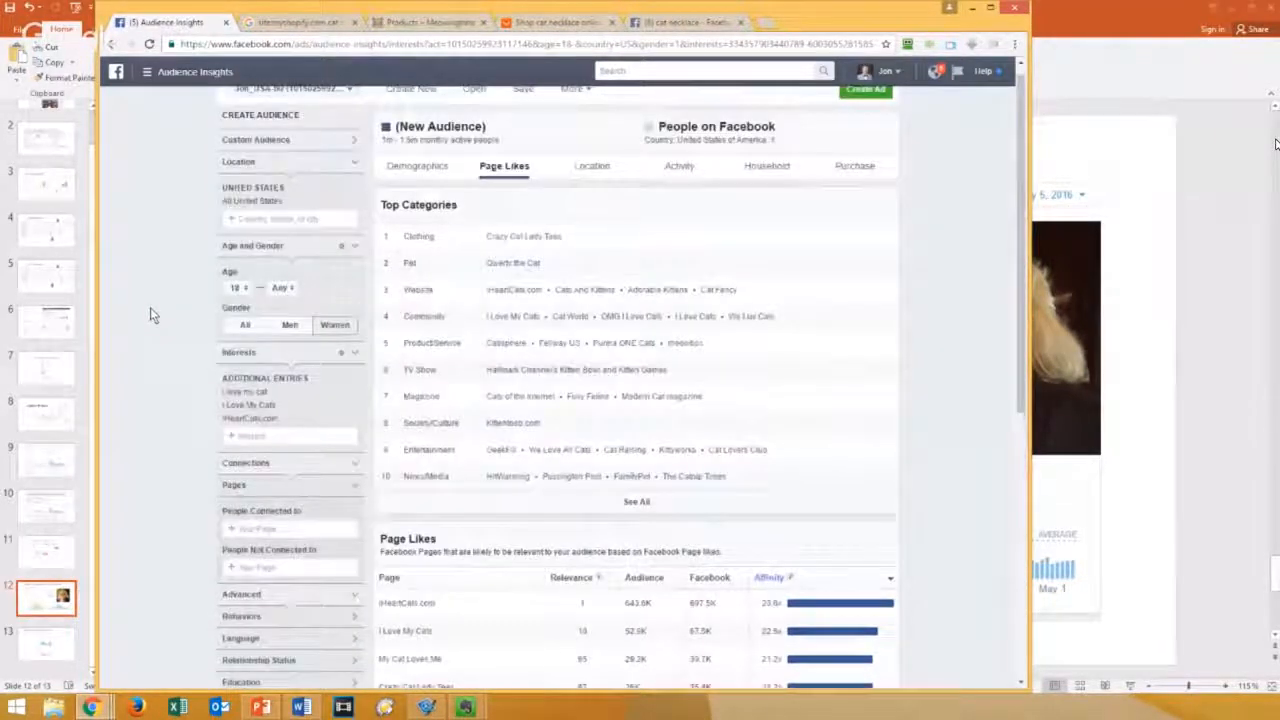
pyautogui.scroll(-2, 150, 315)
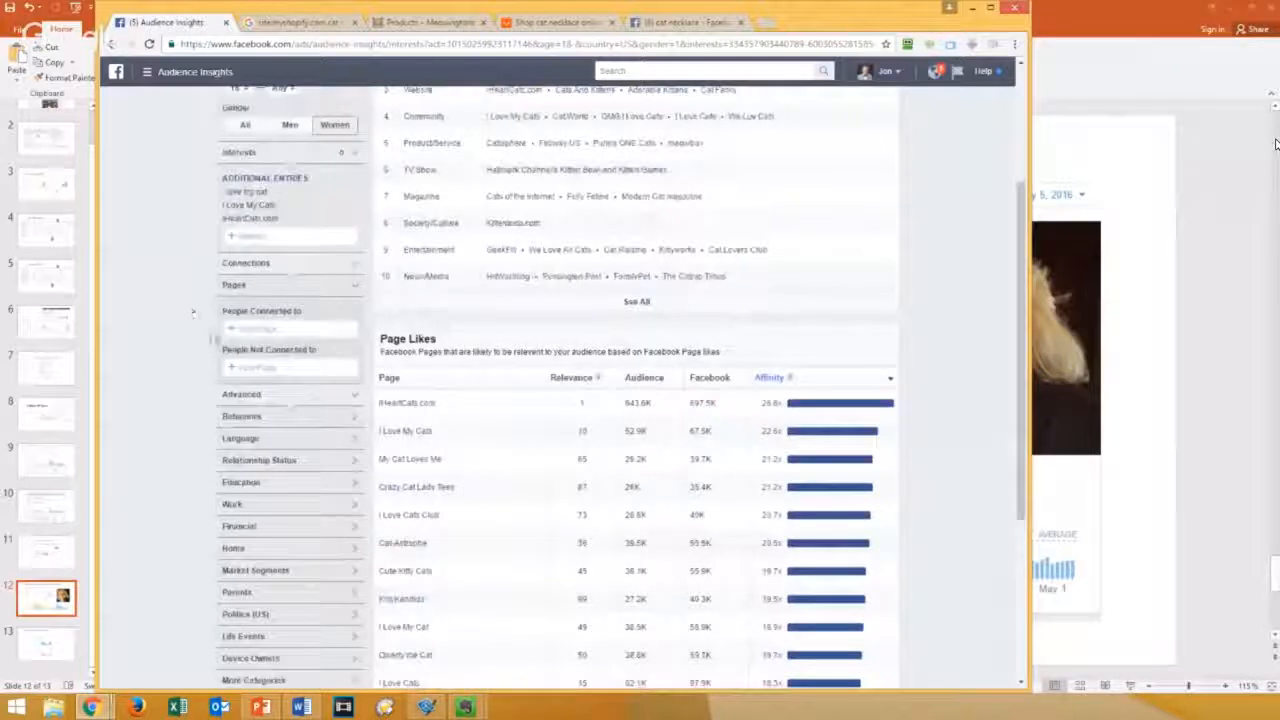
pyautogui.scroll(-1, 230, 340)
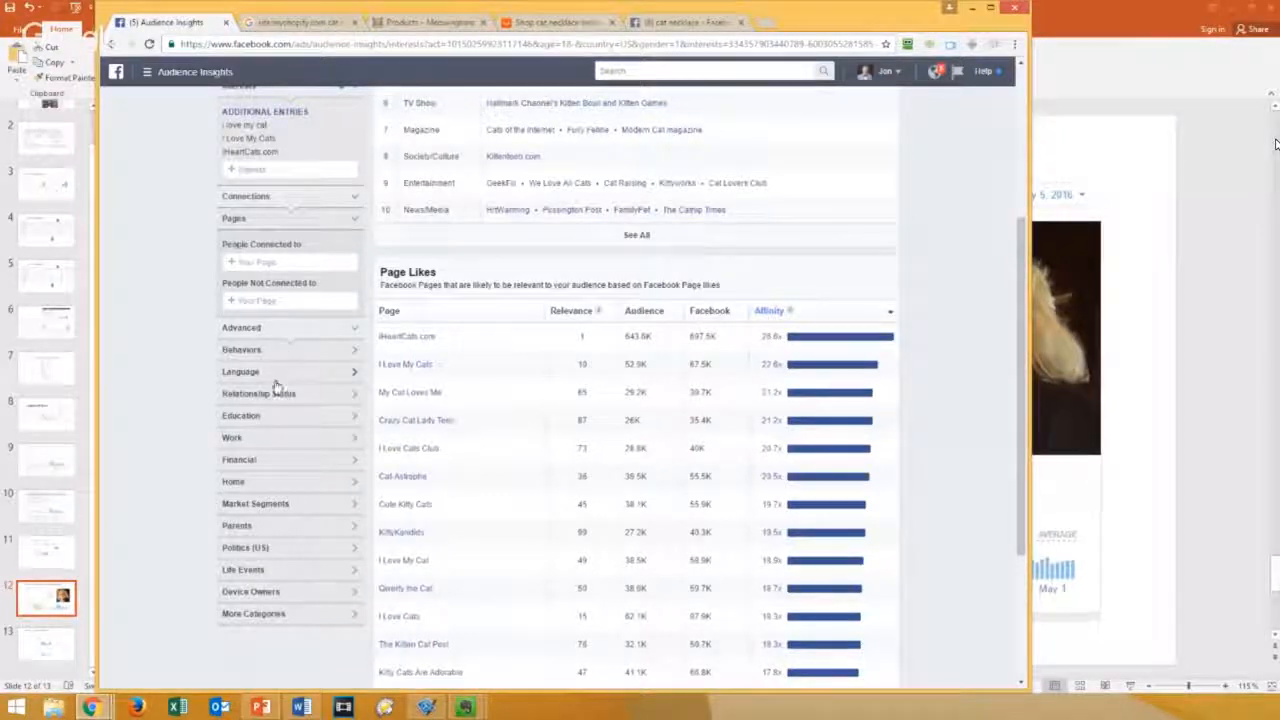
# Step: Examine the Relationship Status, Education and Parents filter options, collapsing Parents again
pyautogui.click(309, 395)
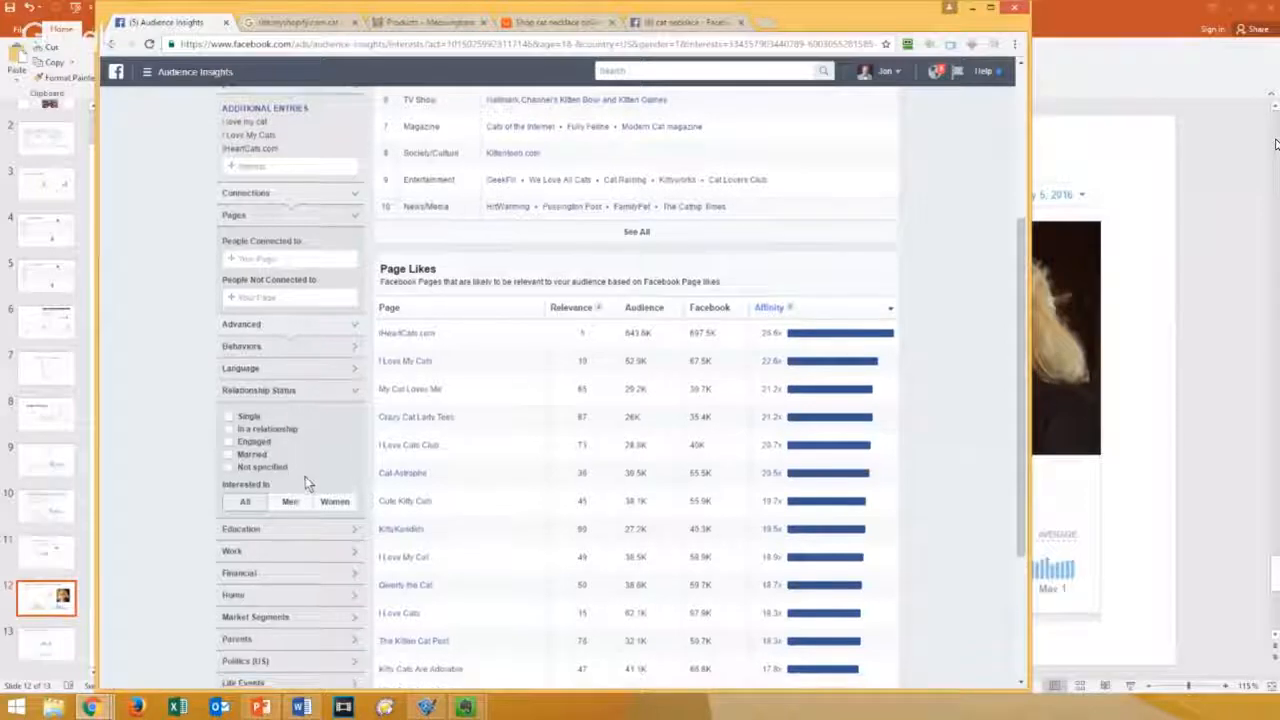
pyautogui.scroll(-3, 303, 478)
pyautogui.click(277, 408)
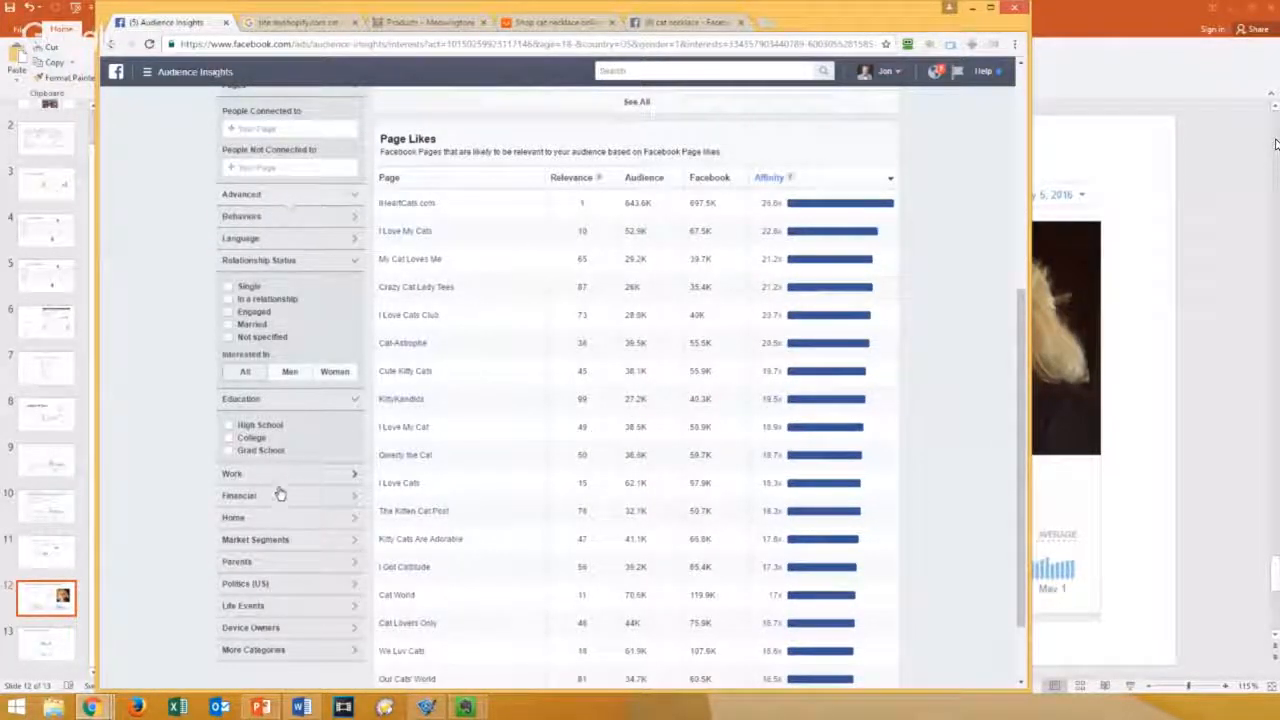
pyautogui.click(280, 565)
pyautogui.scroll(-1, 280, 567)
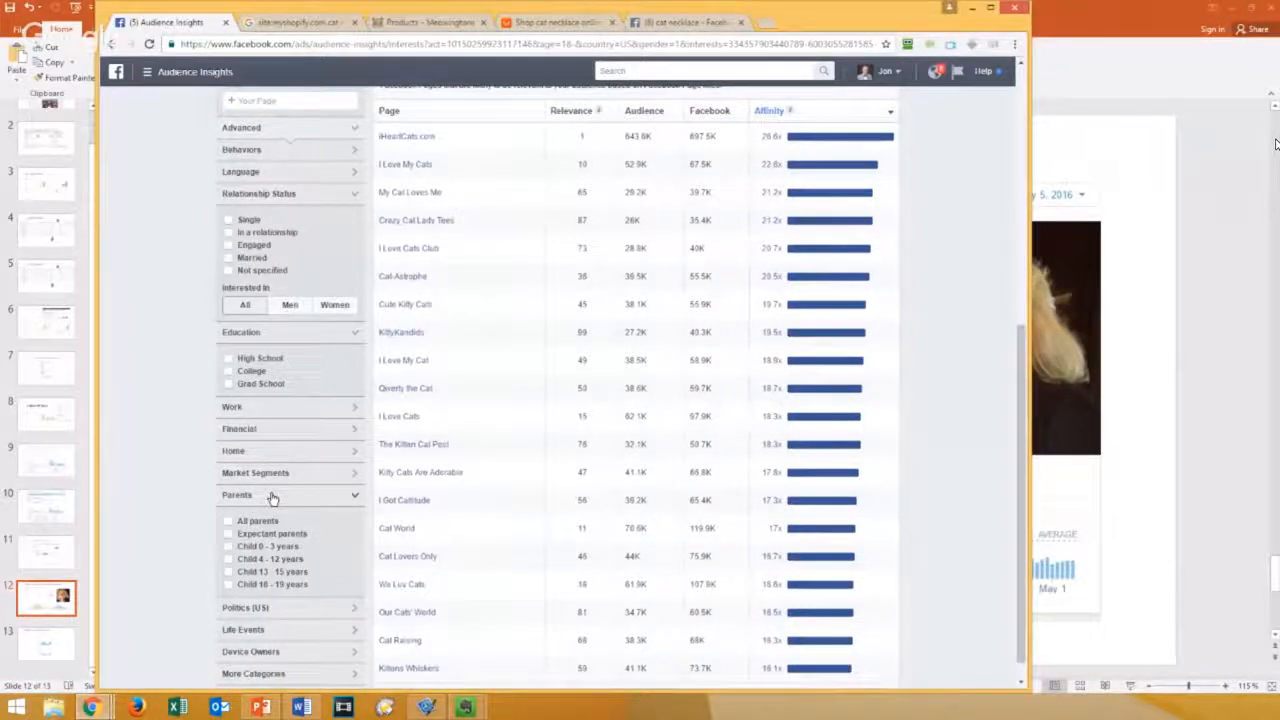
pyautogui.click(271, 497)
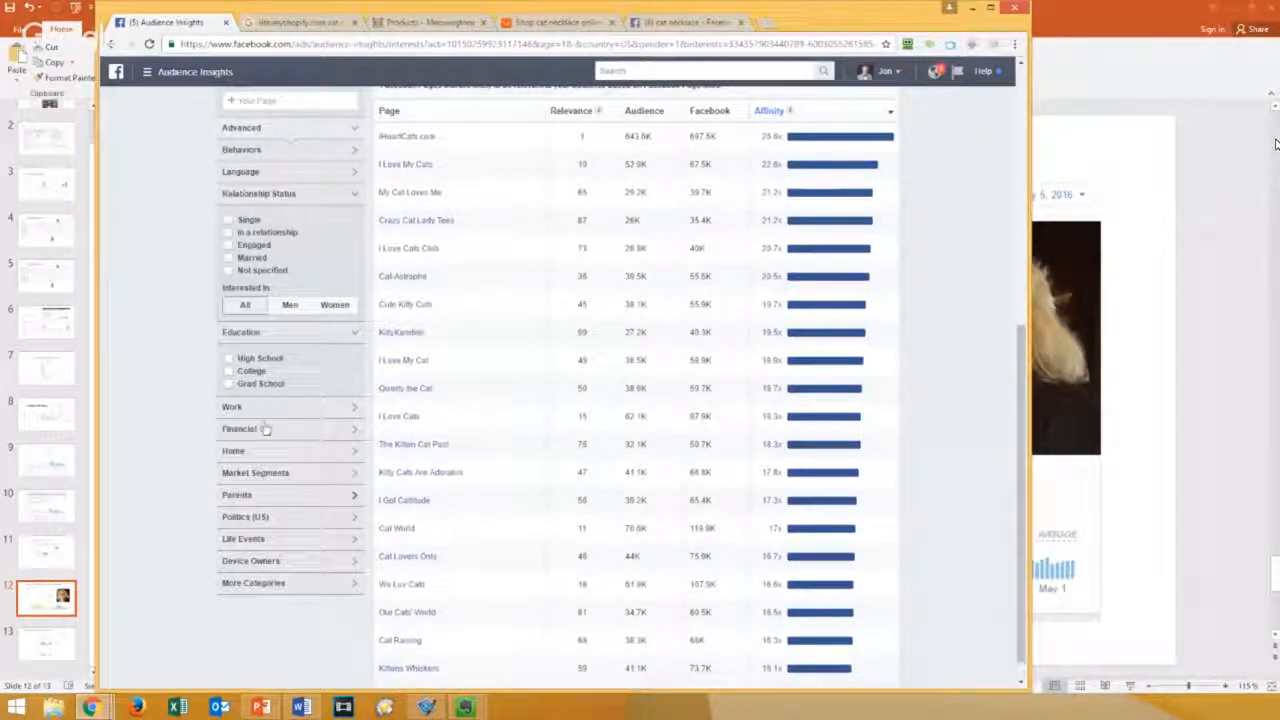
# Step: Add iPhone 7 as a Device Owners filter, found by searching "iphon"
pyautogui.click(294, 568)
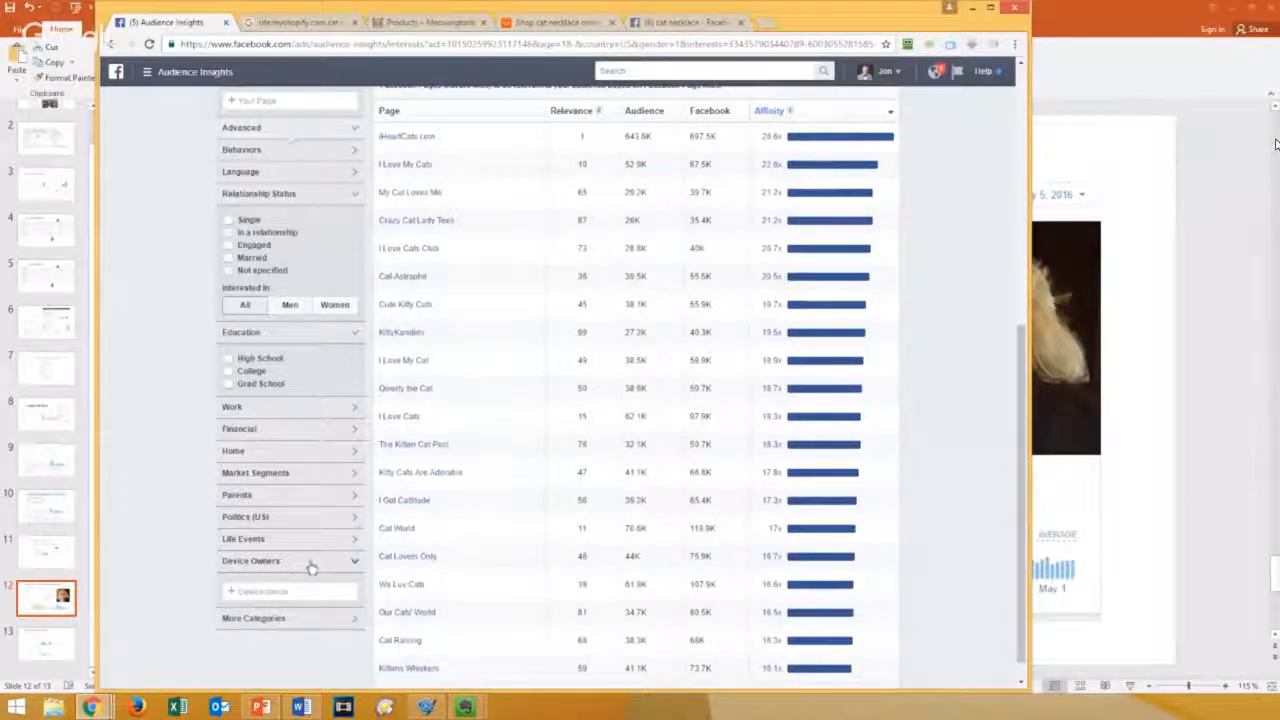
pyautogui.click(300, 591)
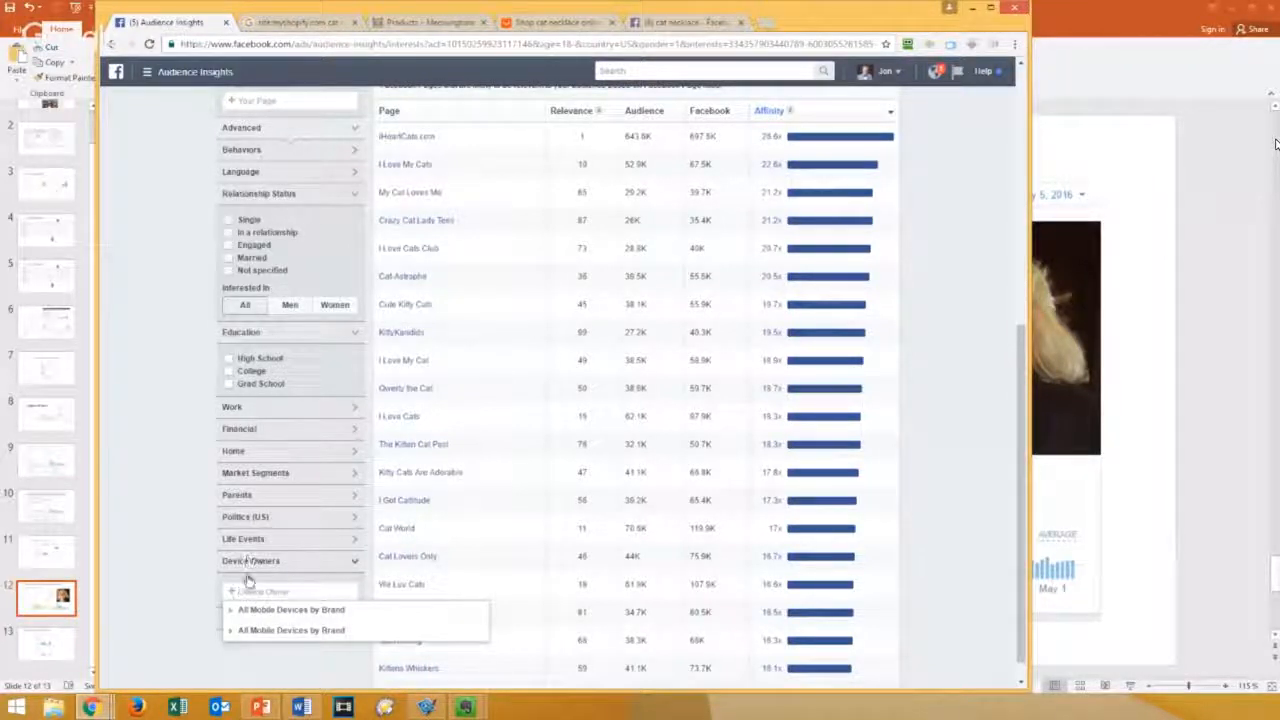
pyautogui.click(254, 611)
pyautogui.write('iphon')
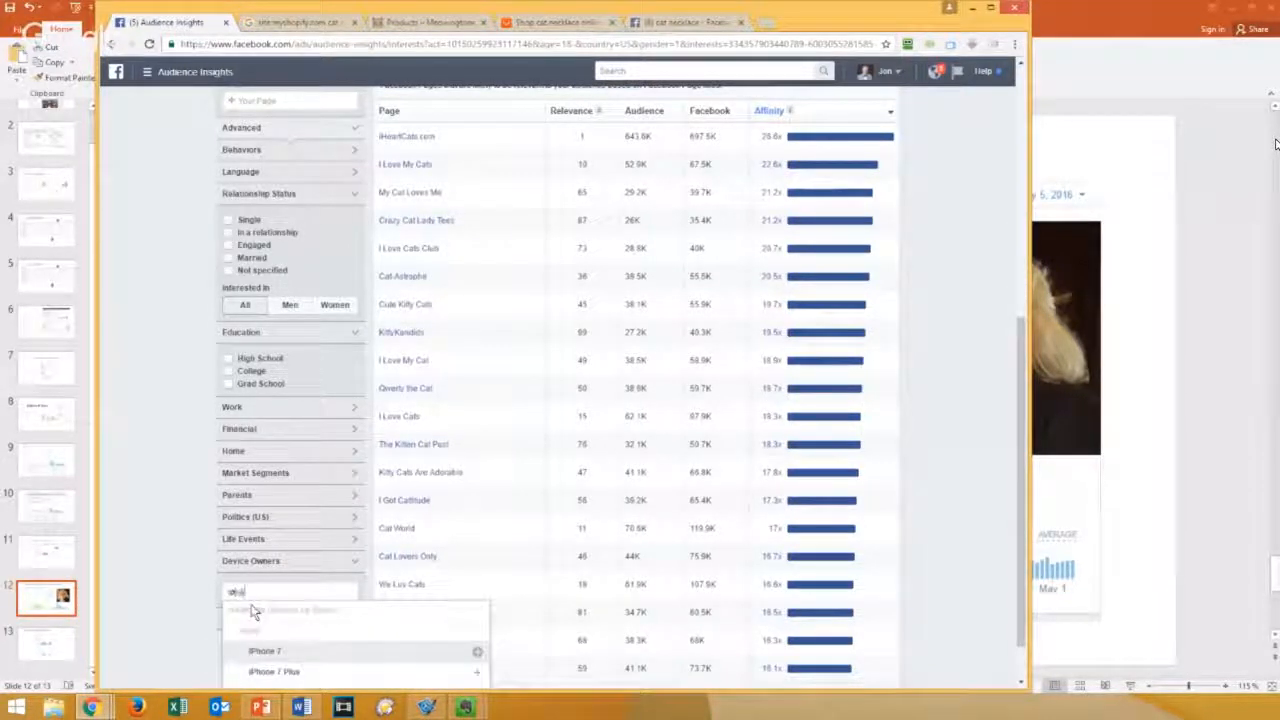
pyautogui.scroll(-1, 230, 600)
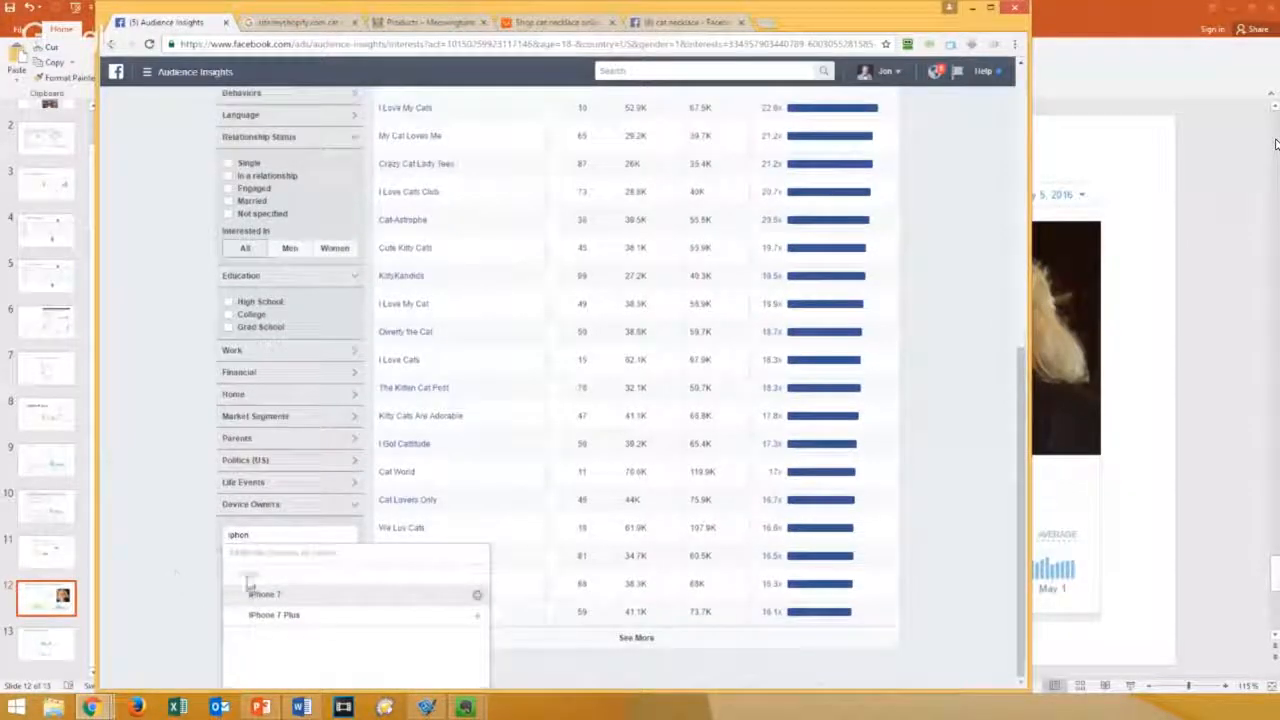
pyautogui.click(260, 595)
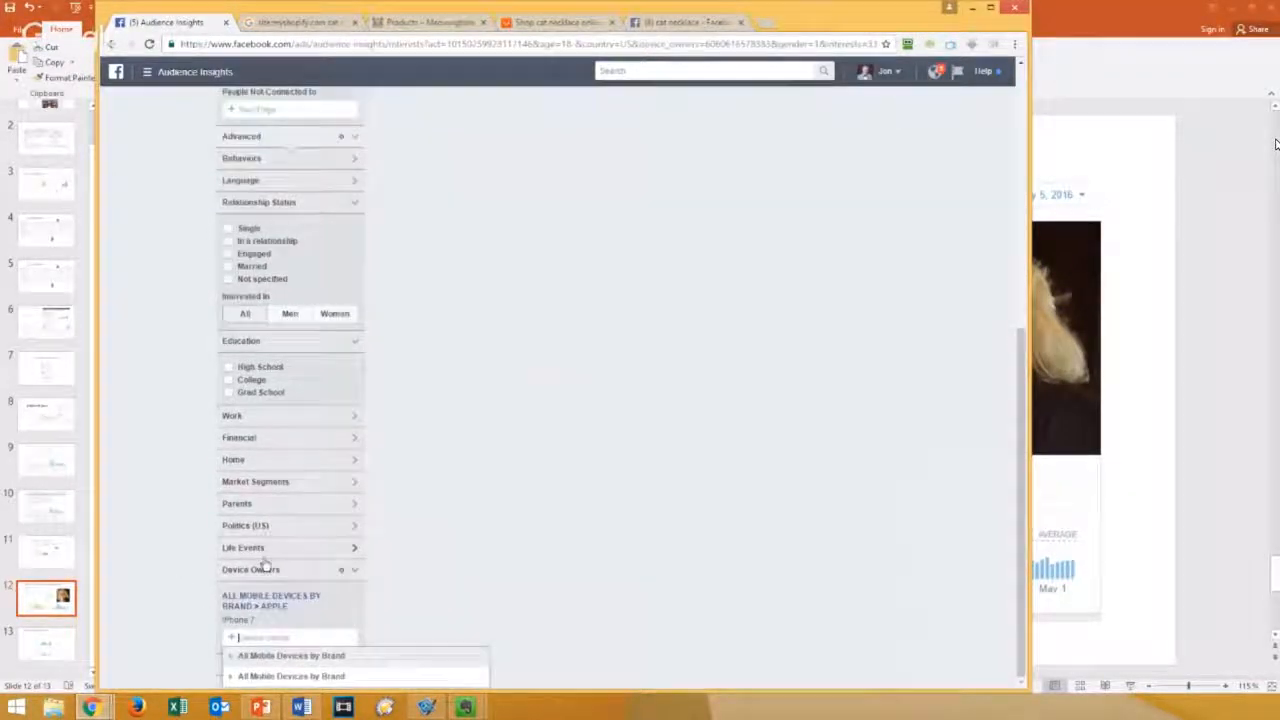
# Step: Check the filtered audience's page likes and demographics, and remove the iPhone 7 device filter
pyautogui.scroll(5, 177, 511)
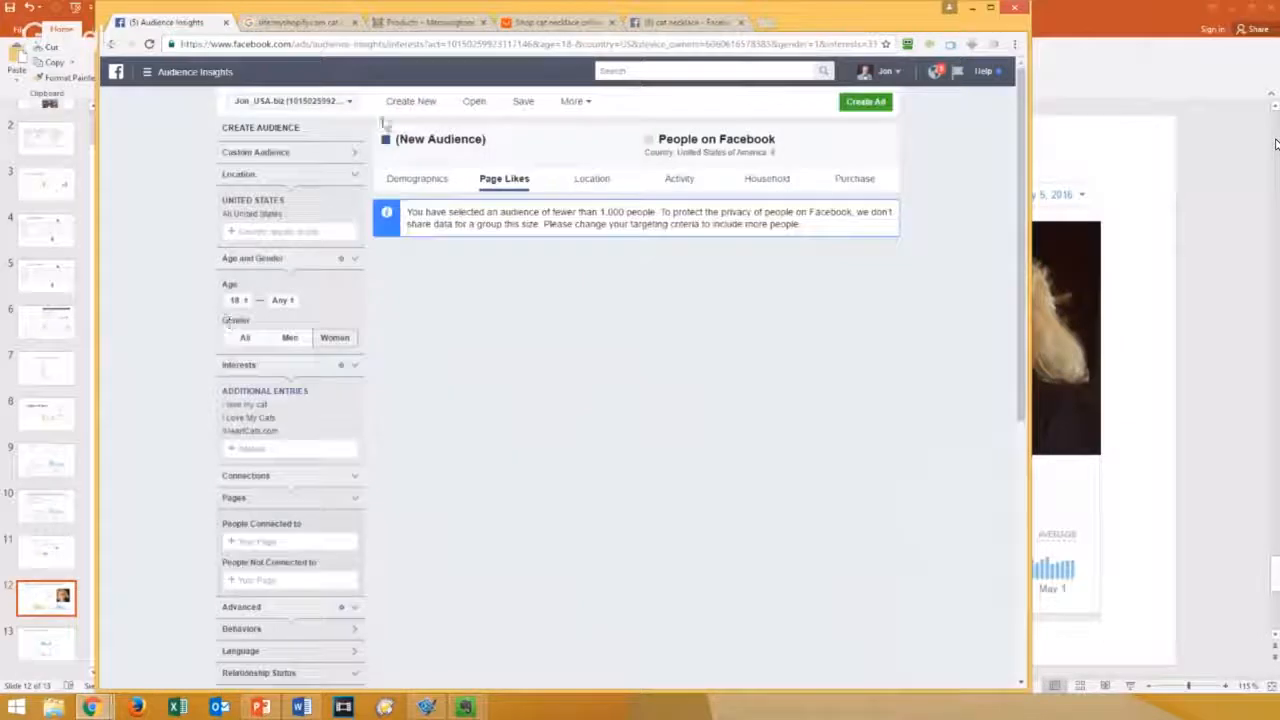
pyautogui.click(412, 180)
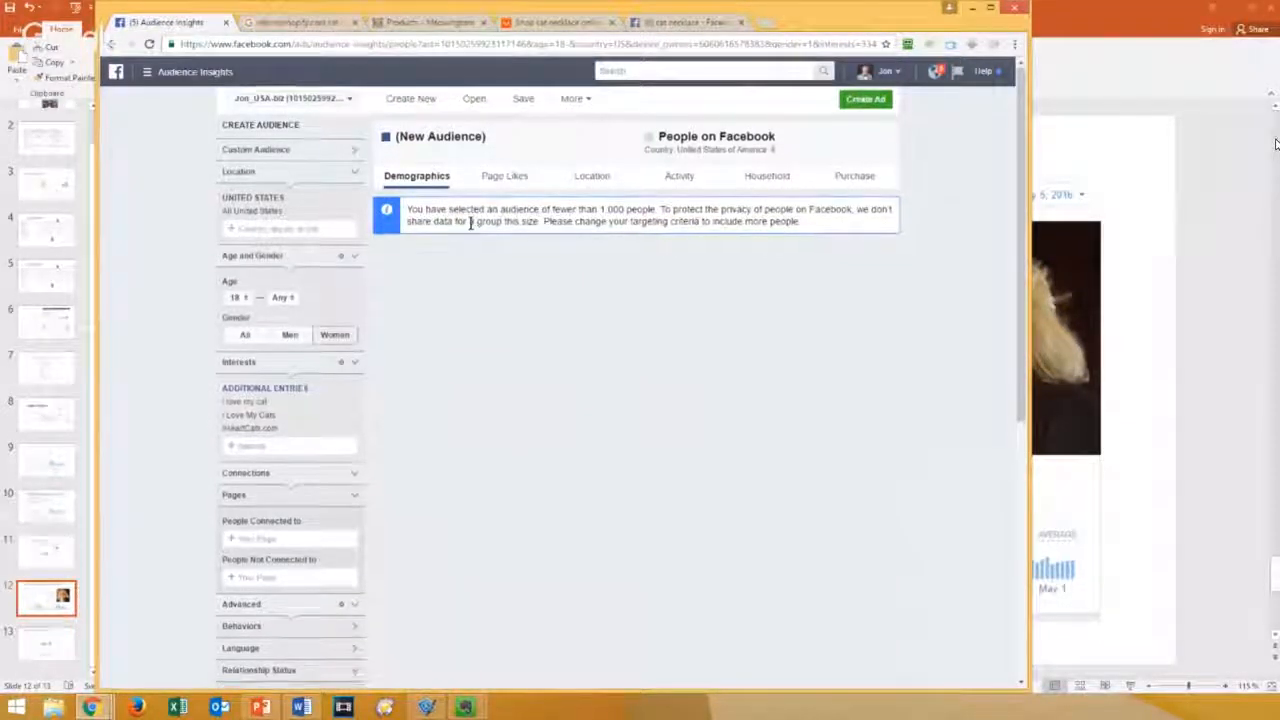
pyautogui.scroll(-5, 471, 260)
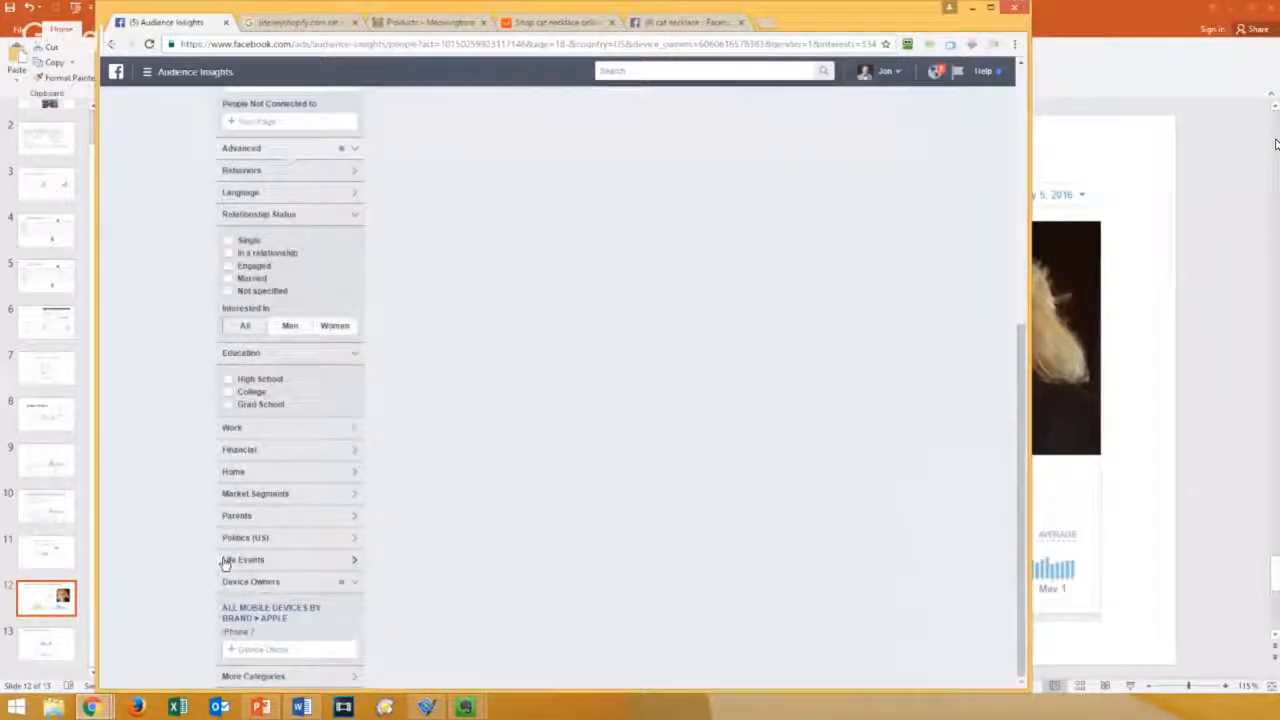
pyautogui.click(353, 611)
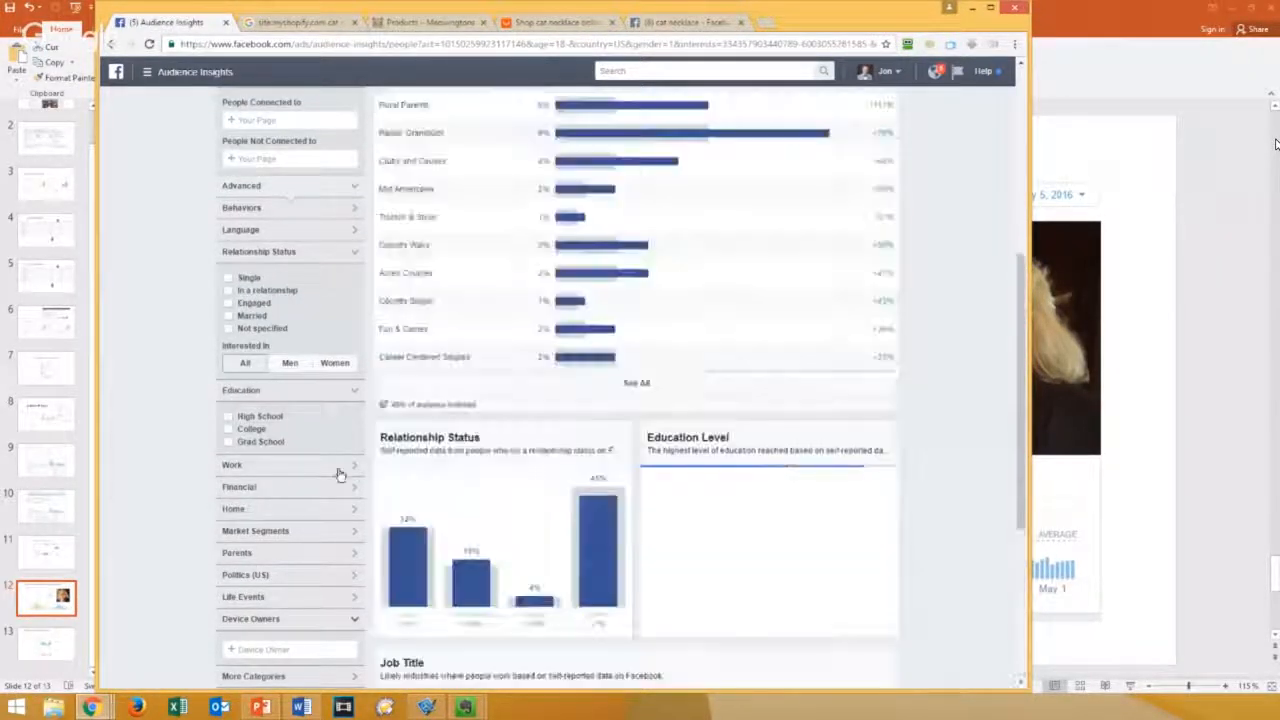
# Step: Return to the audience's page likes and open the Cats of the Internet page from the Magazine category in a new tab
pyautogui.scroll(5, 470, 333)
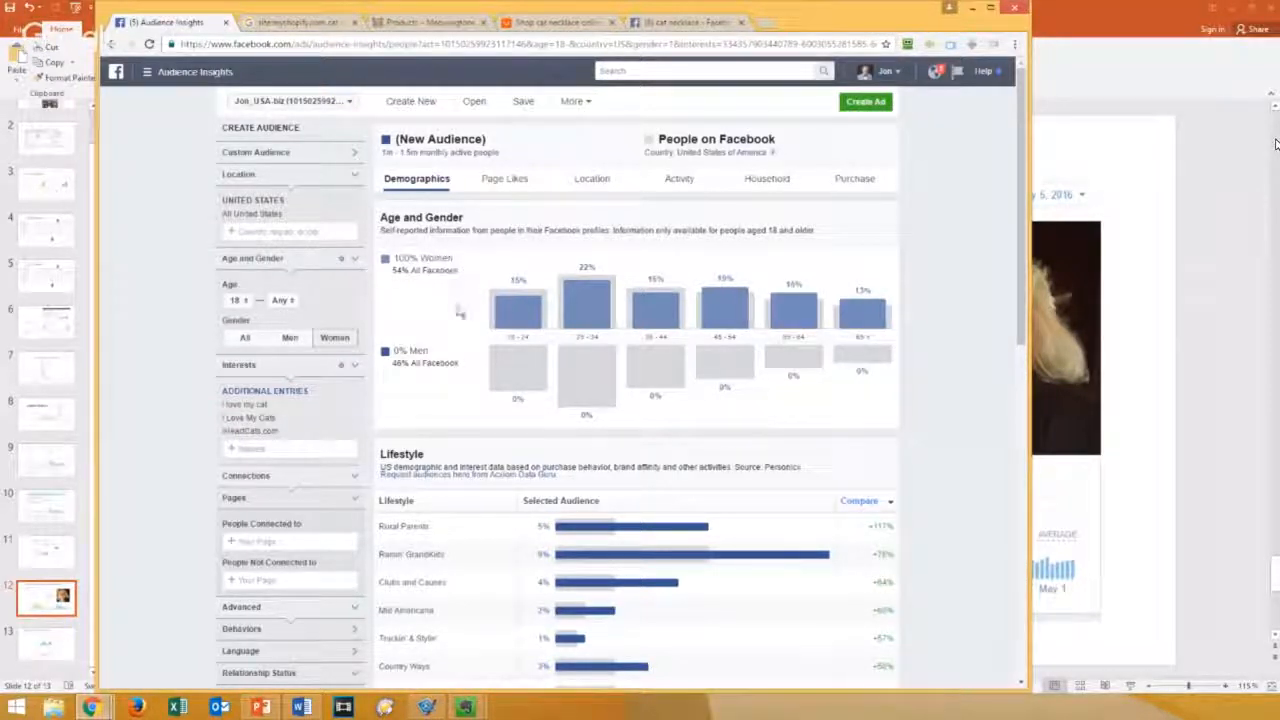
pyautogui.click(487, 181)
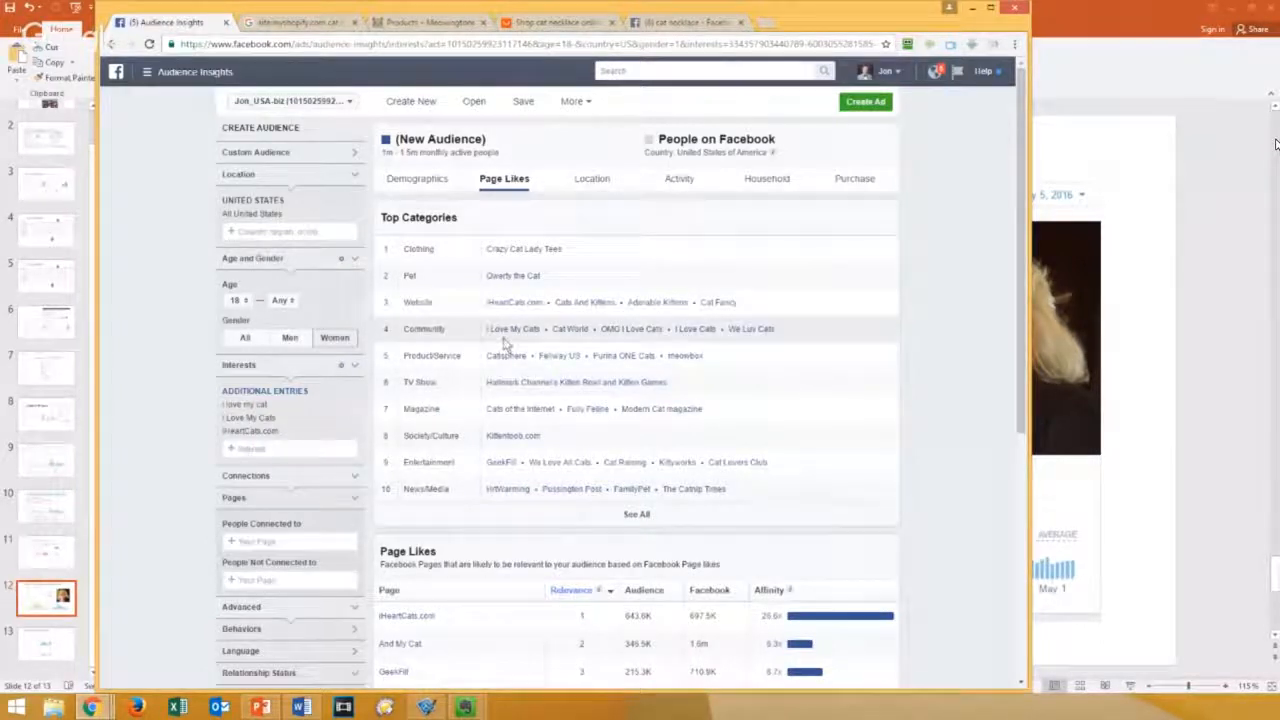
pyautogui.rightClick(520, 410)
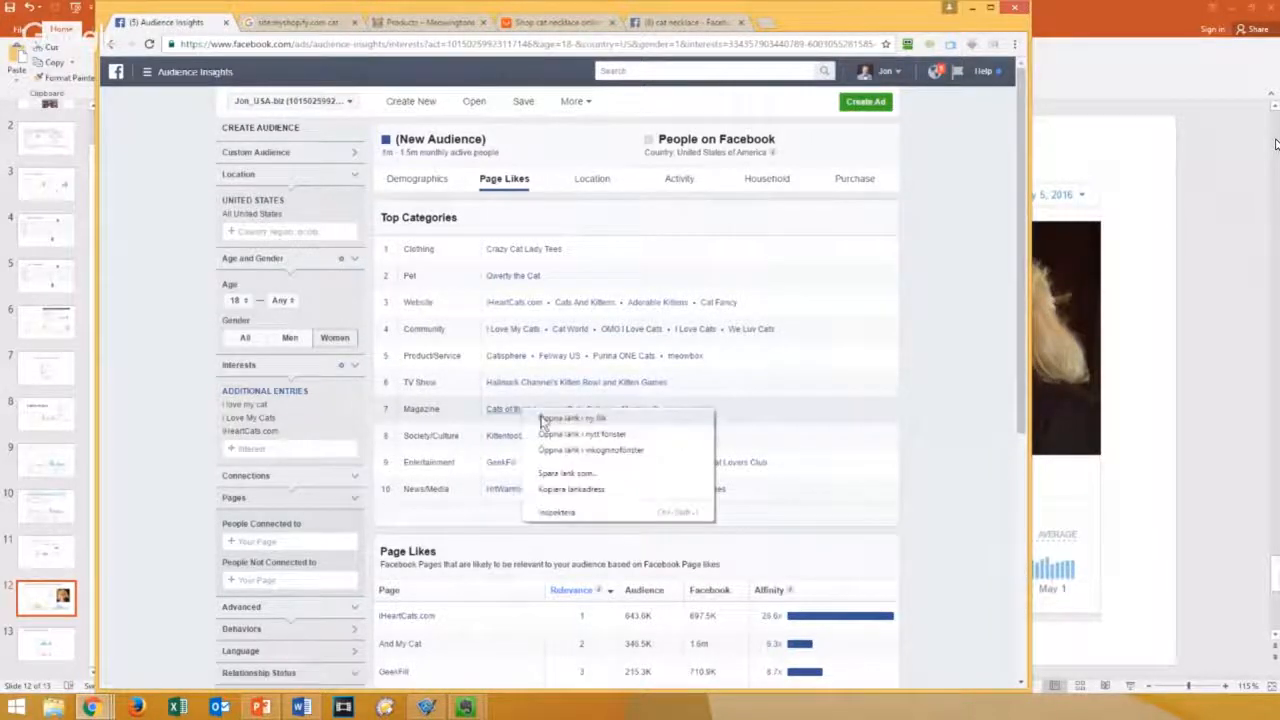
pyautogui.click(565, 421)
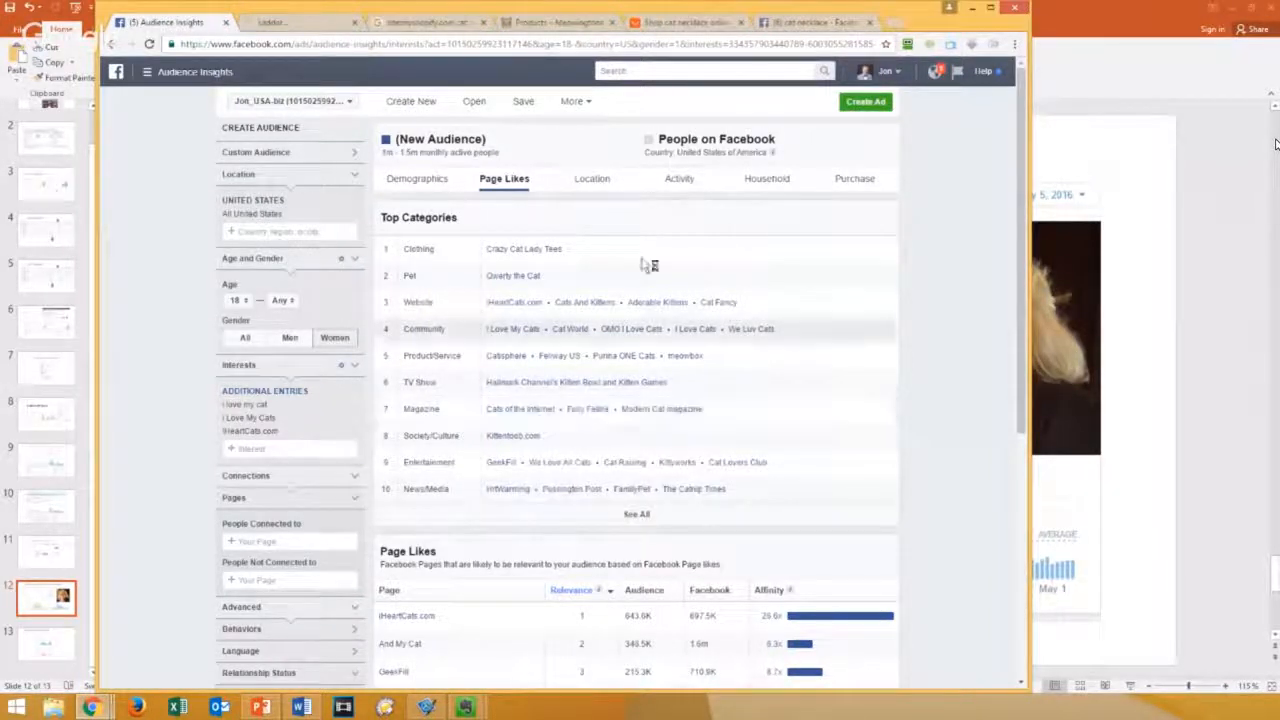
pyautogui.click(290, 24)
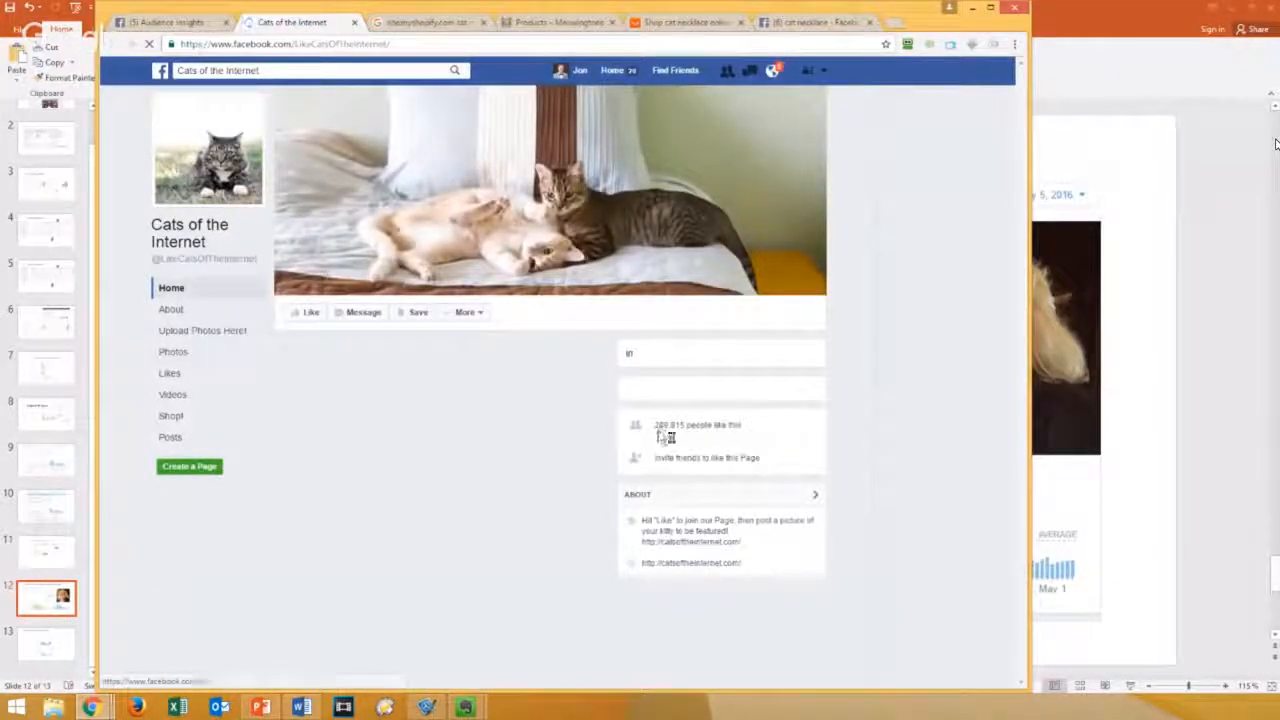
# Step: Browse the posts on the Cats of the Internet page to examine its content and engagement
pyautogui.scroll(-2, 620, 380)
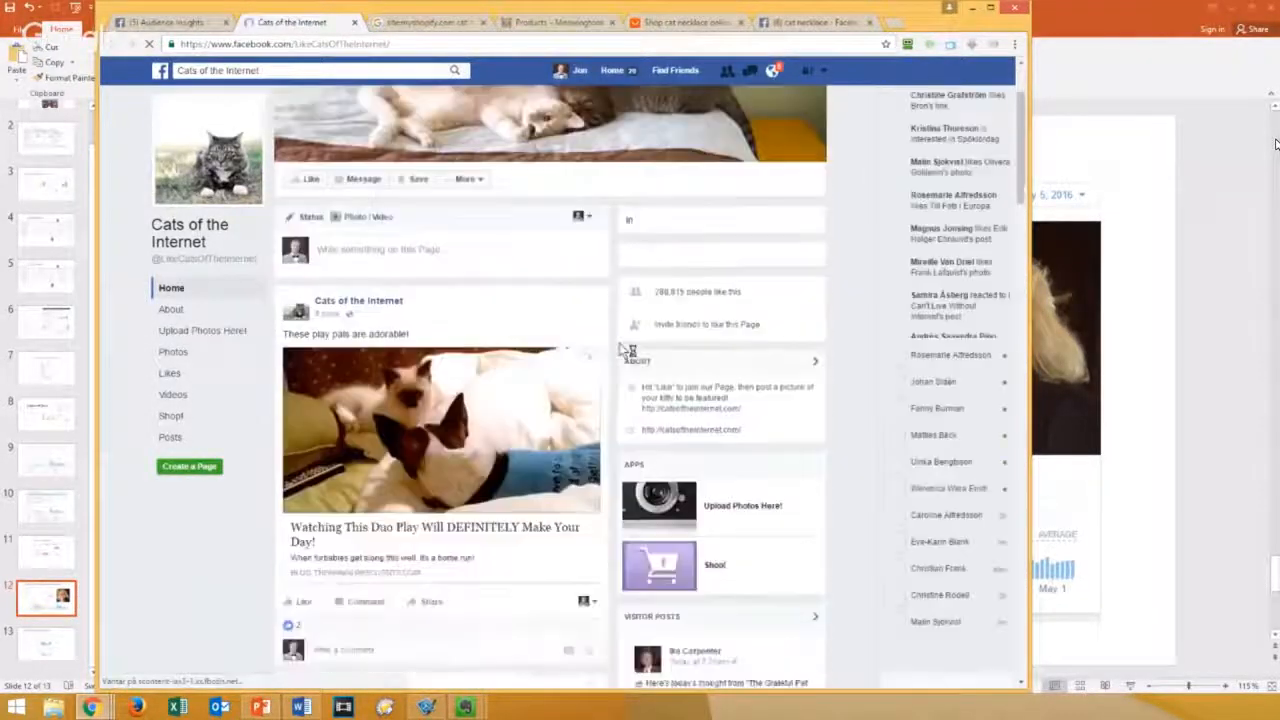
pyautogui.scroll(-6, 600, 352)
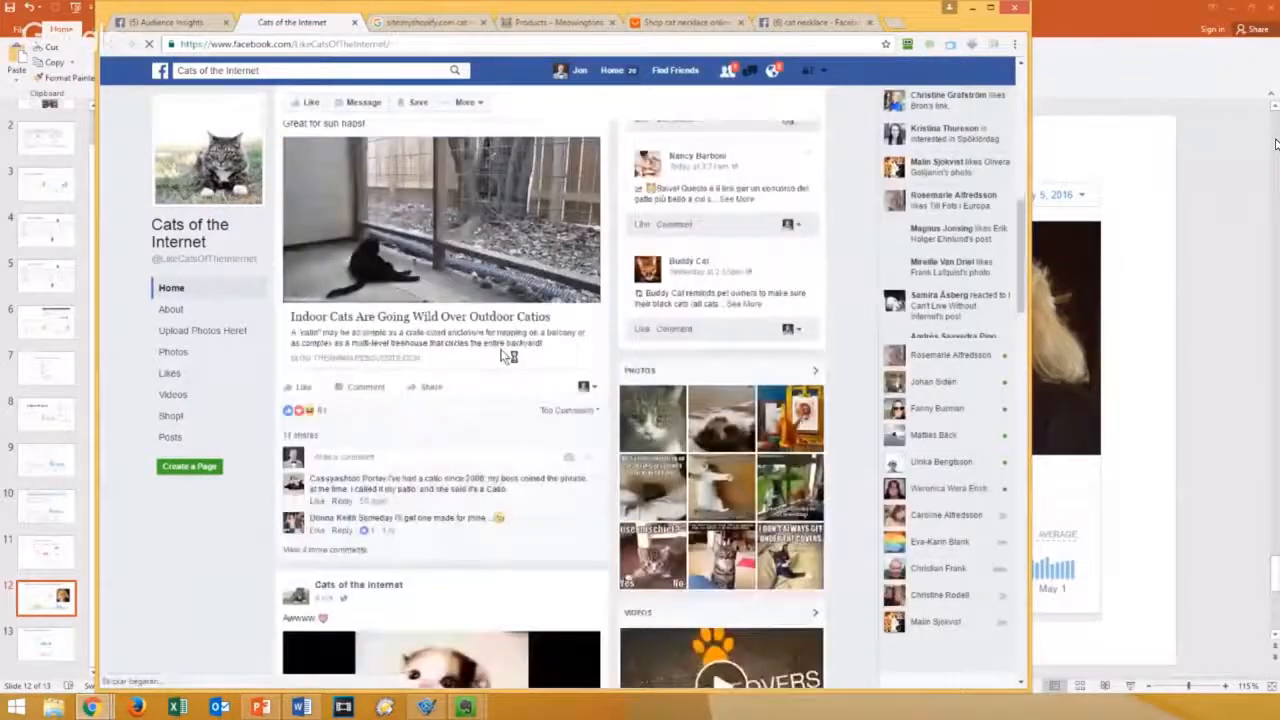
pyautogui.scroll(-3, 508, 356)
pyautogui.scroll(-4, 500, 353)
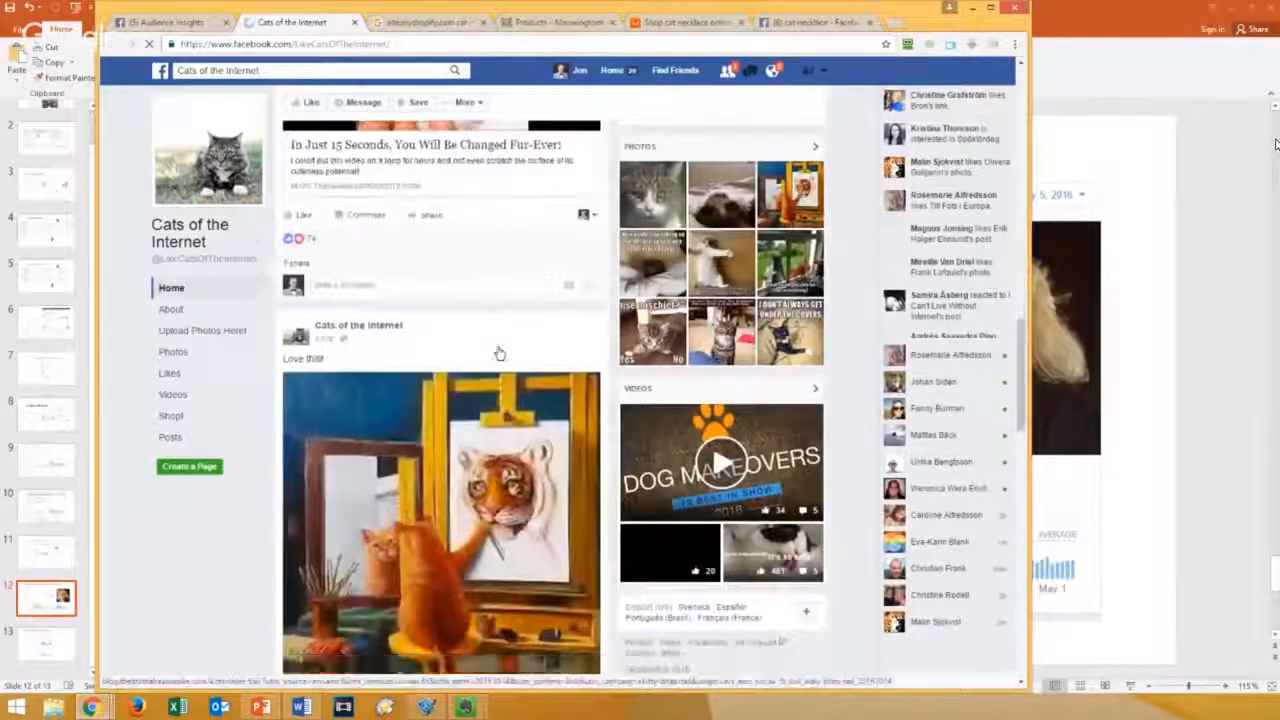
pyautogui.scroll(-7, 500, 353)
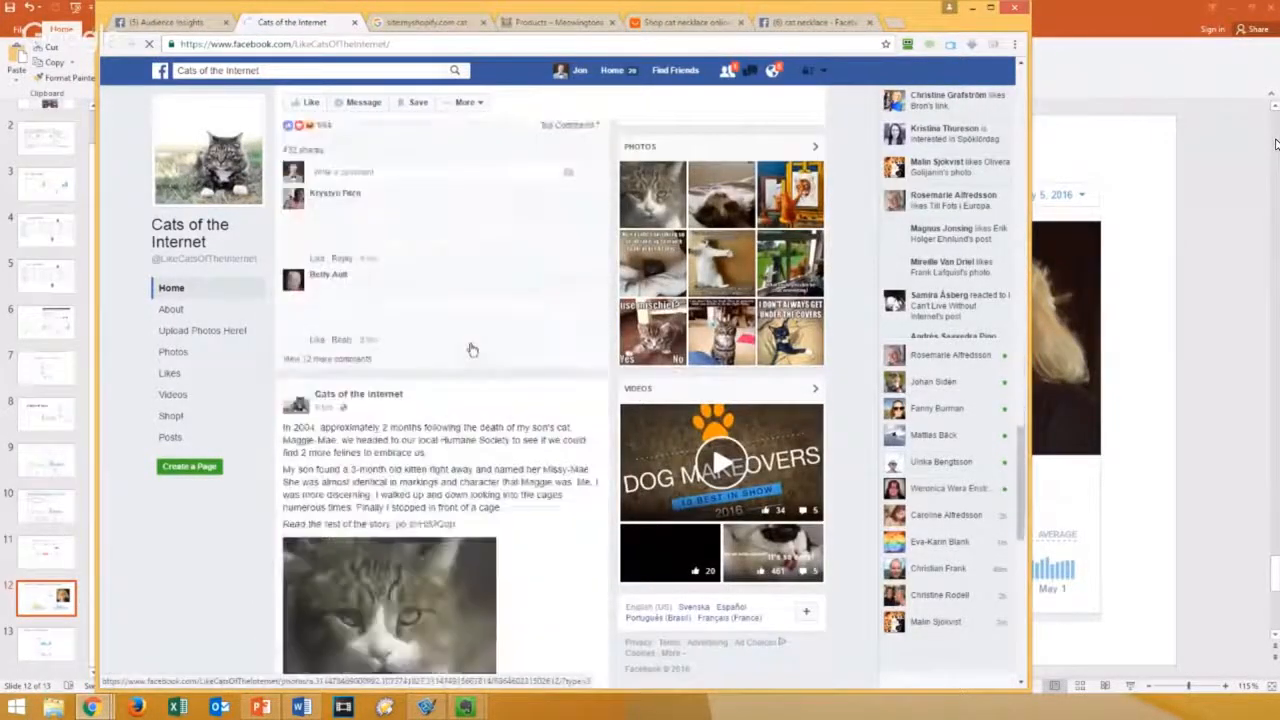
pyautogui.scroll(-8, 472, 349)
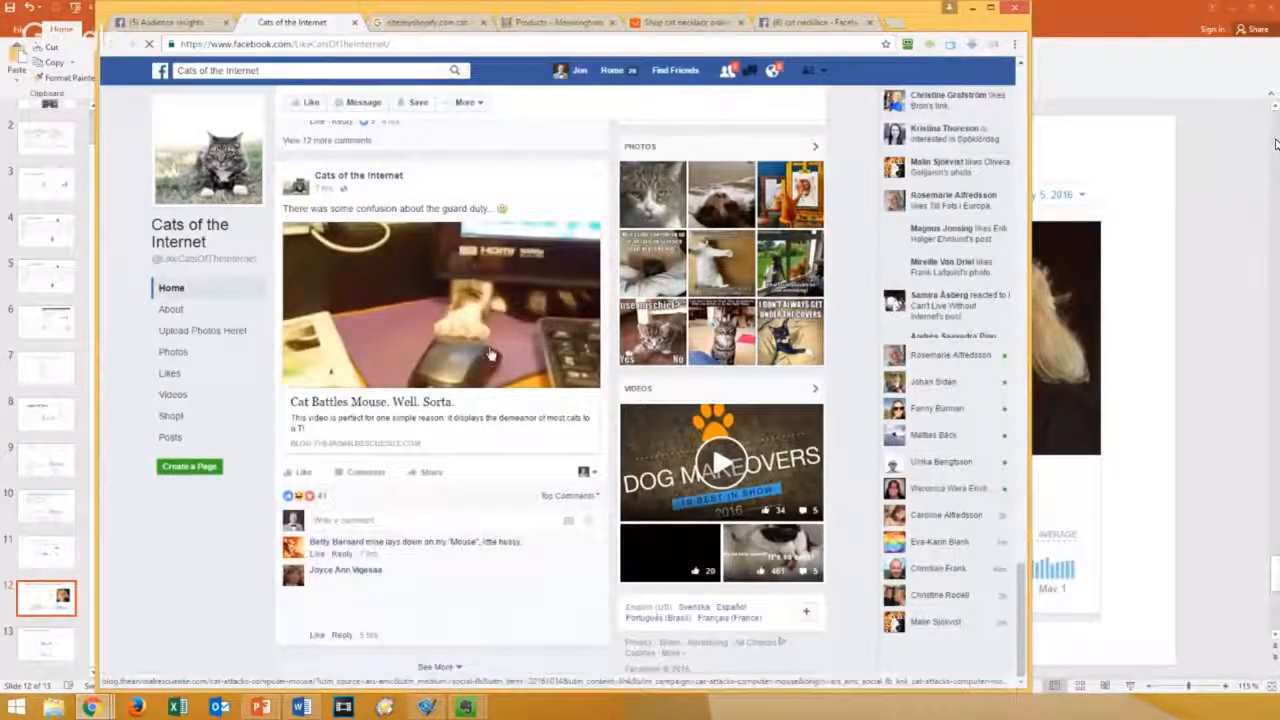
# Step: Look back over the Cats of the Internet posts and switch to the open Facebook search results for "cat necklace"
pyautogui.scroll(3, 620, 246)
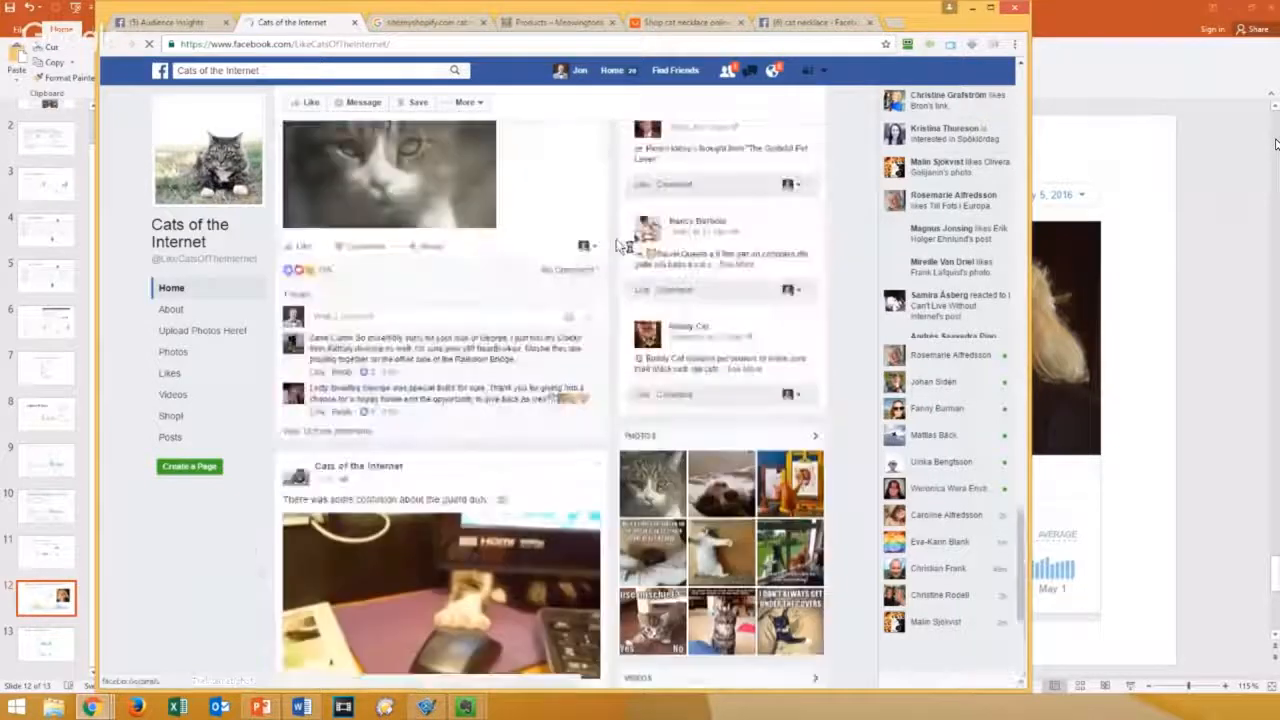
pyautogui.scroll(2, 620, 246)
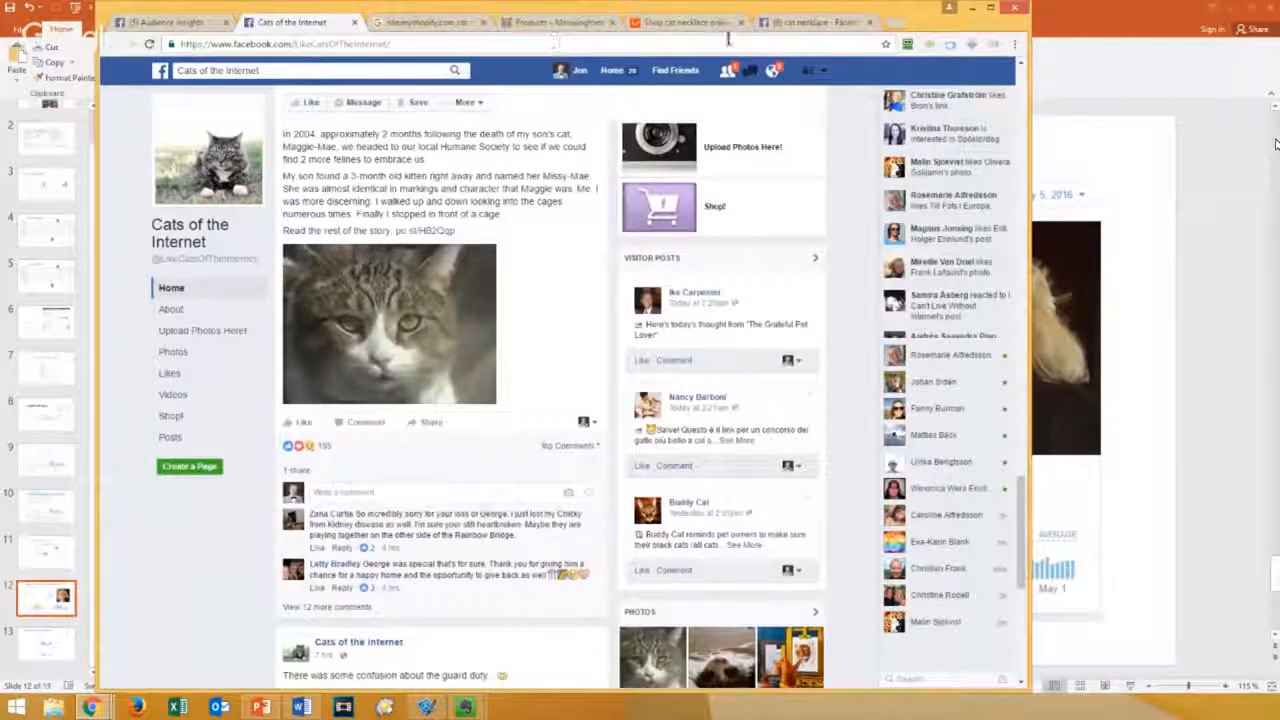
pyautogui.click(810, 24)
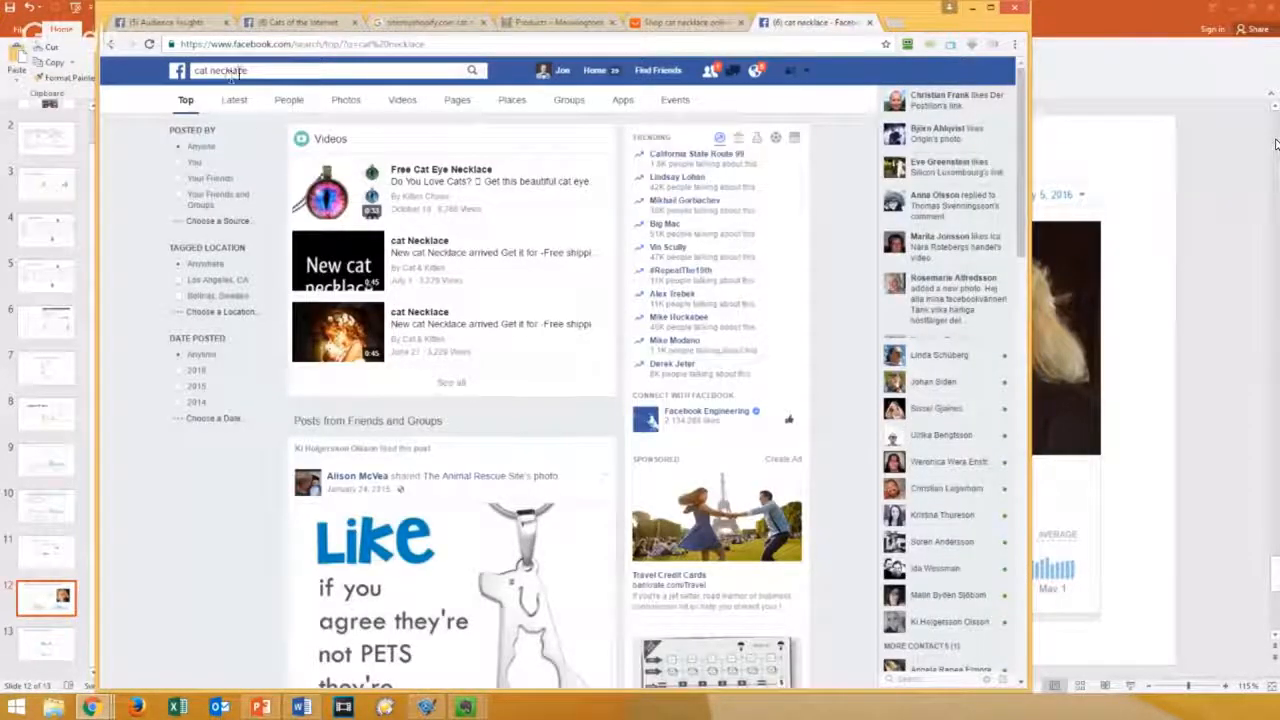
pyautogui.click(255, 72)
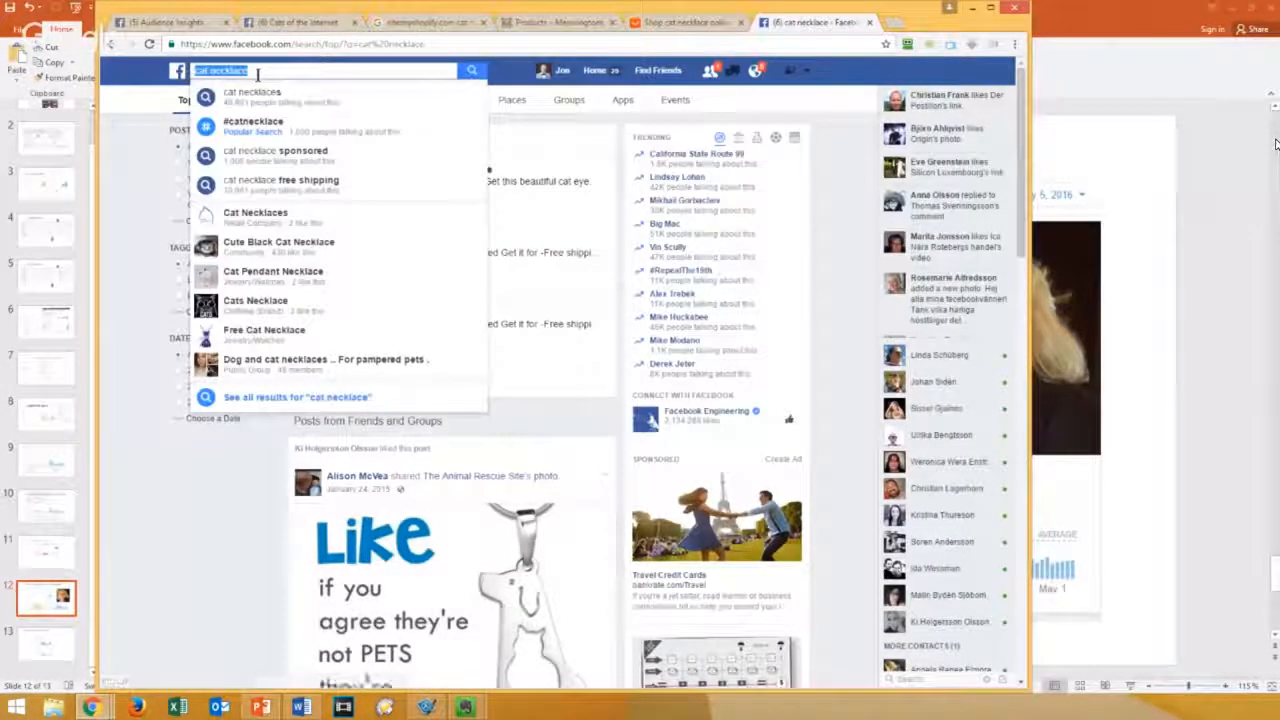
pyautogui.click(144, 194)
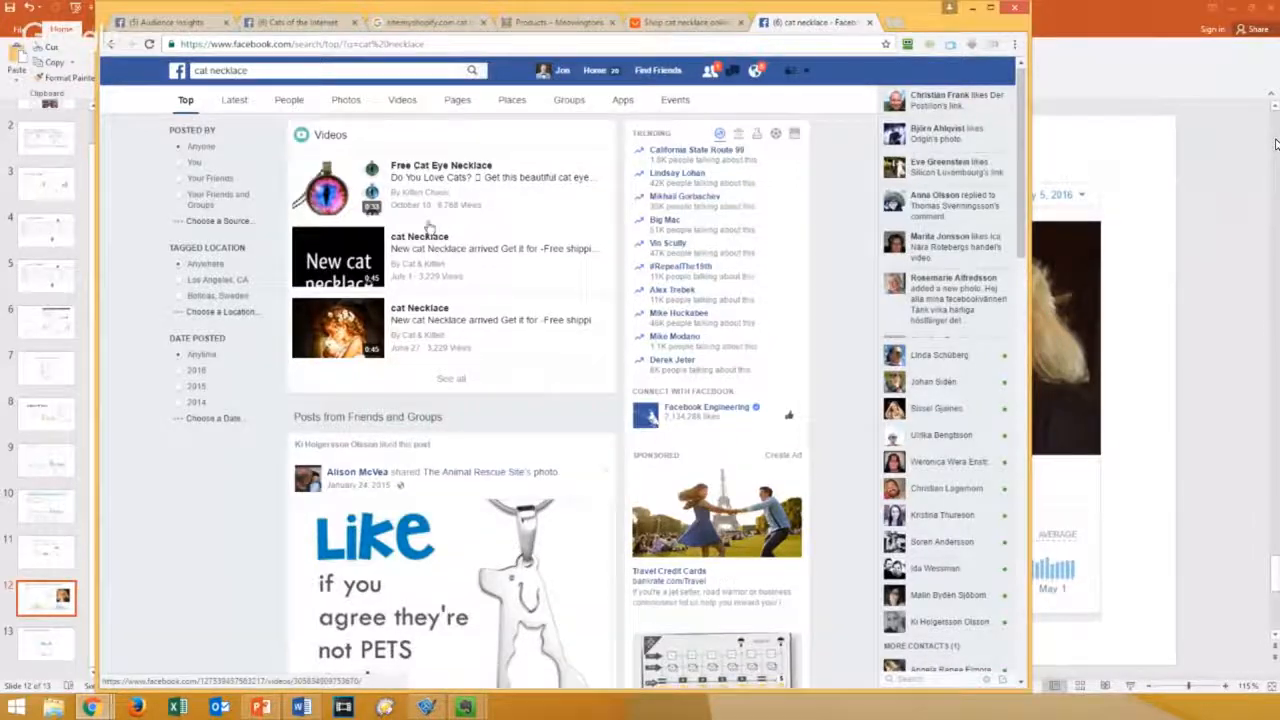
# Step: Browse the "cat necklace" search results and examine the necklace posts' products, offers, likes, comments and shares
pyautogui.scroll(-3, 350, 346)
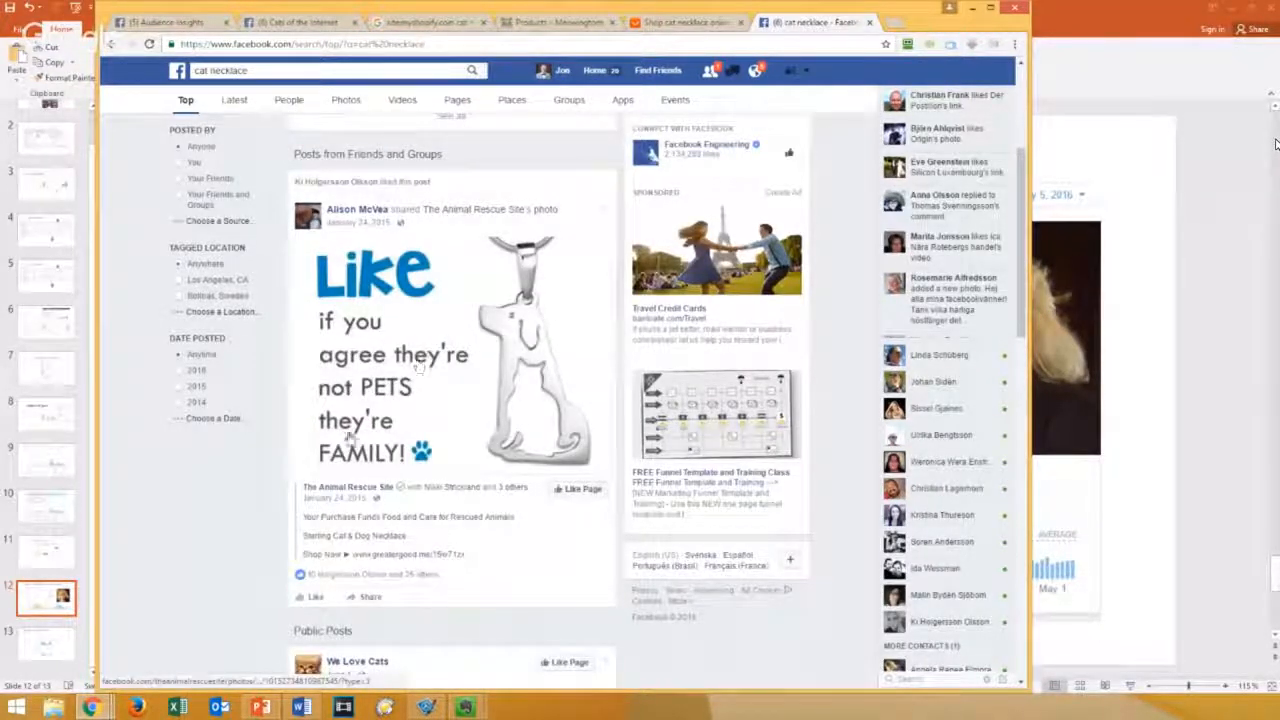
pyautogui.scroll(-3, 394, 470)
pyautogui.scroll(-4, 392, 418)
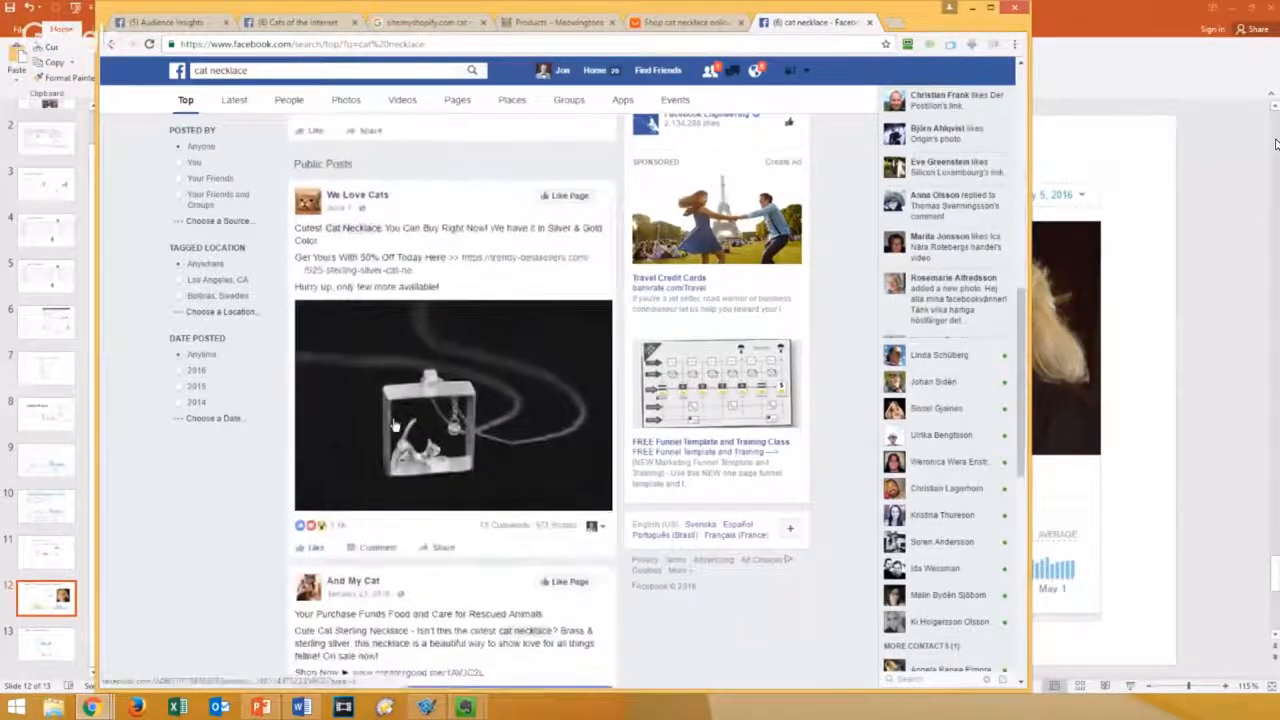
pyautogui.scroll(-1, 311, 408)
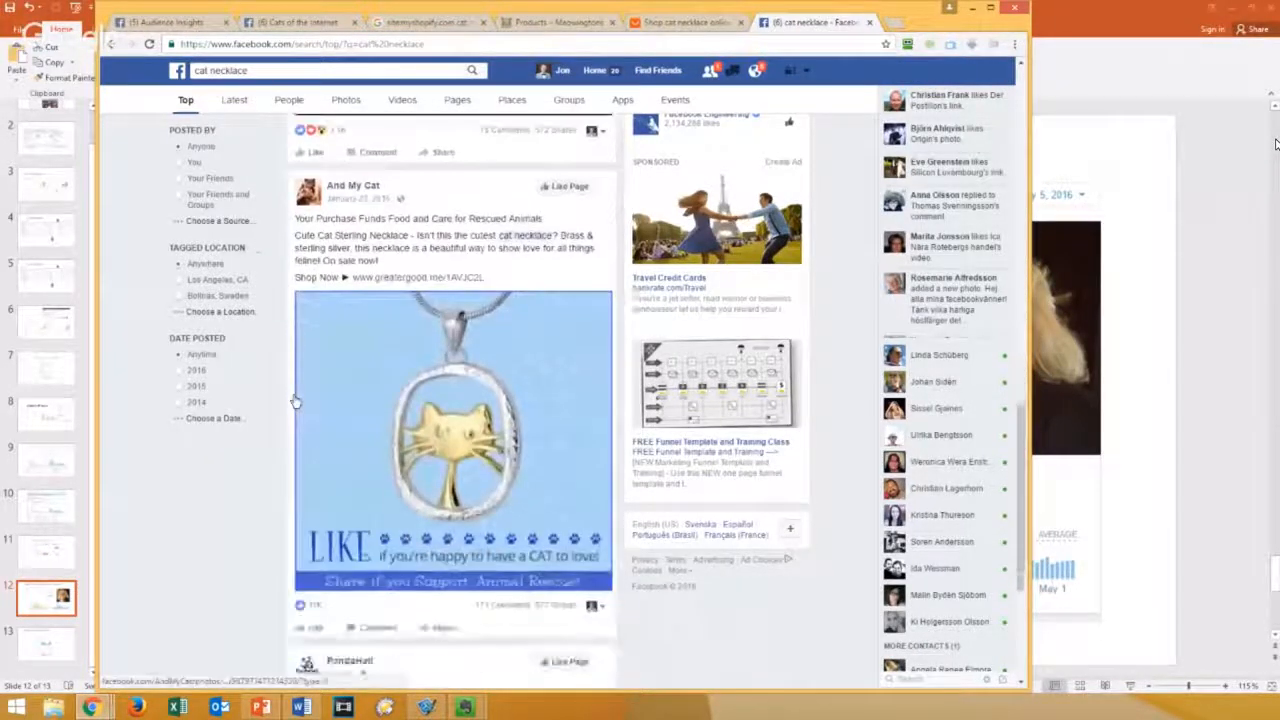
pyautogui.scroll(2, 296, 367)
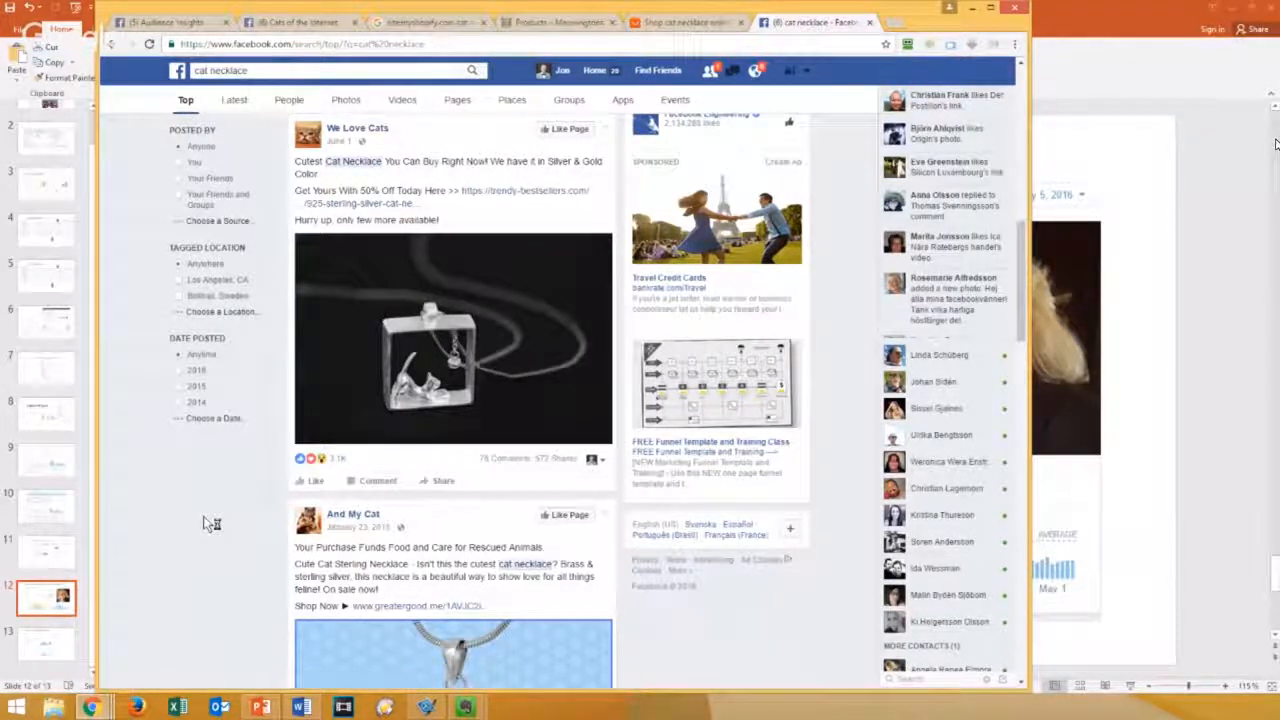
pyautogui.scroll(-3, 210, 521)
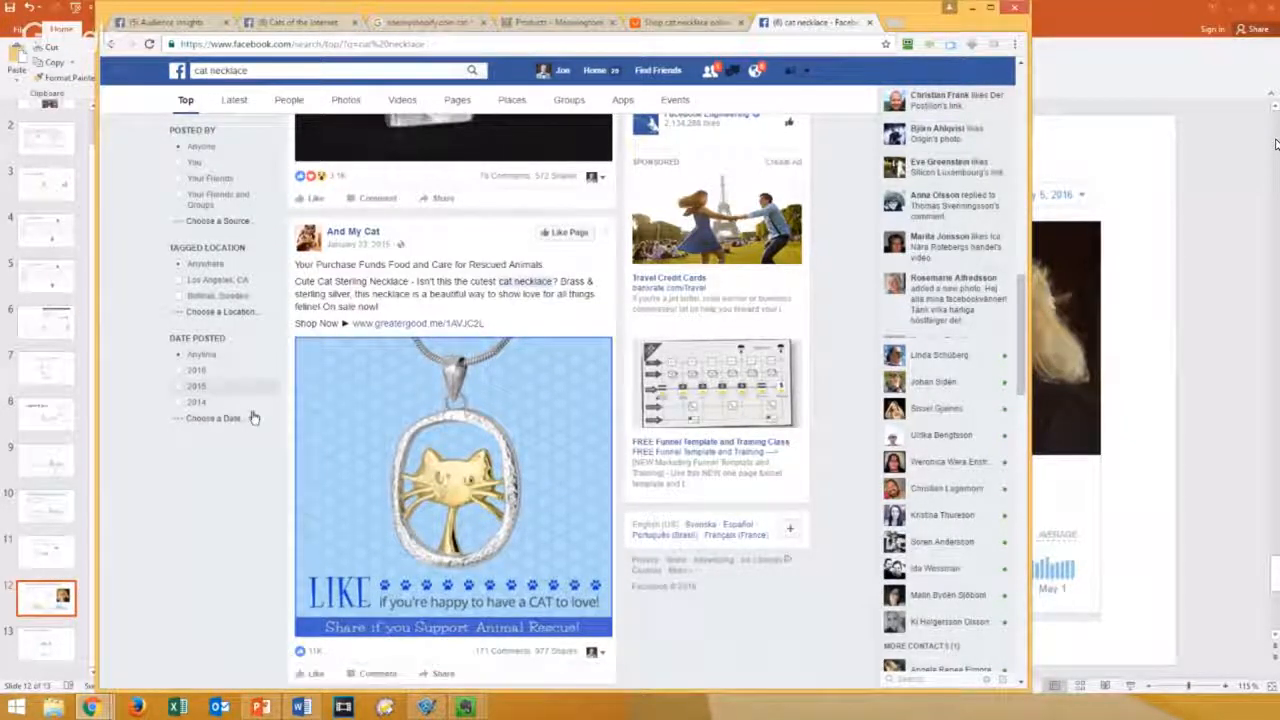
pyautogui.scroll(-4, 250, 419)
pyautogui.scroll(-4, 248, 418)
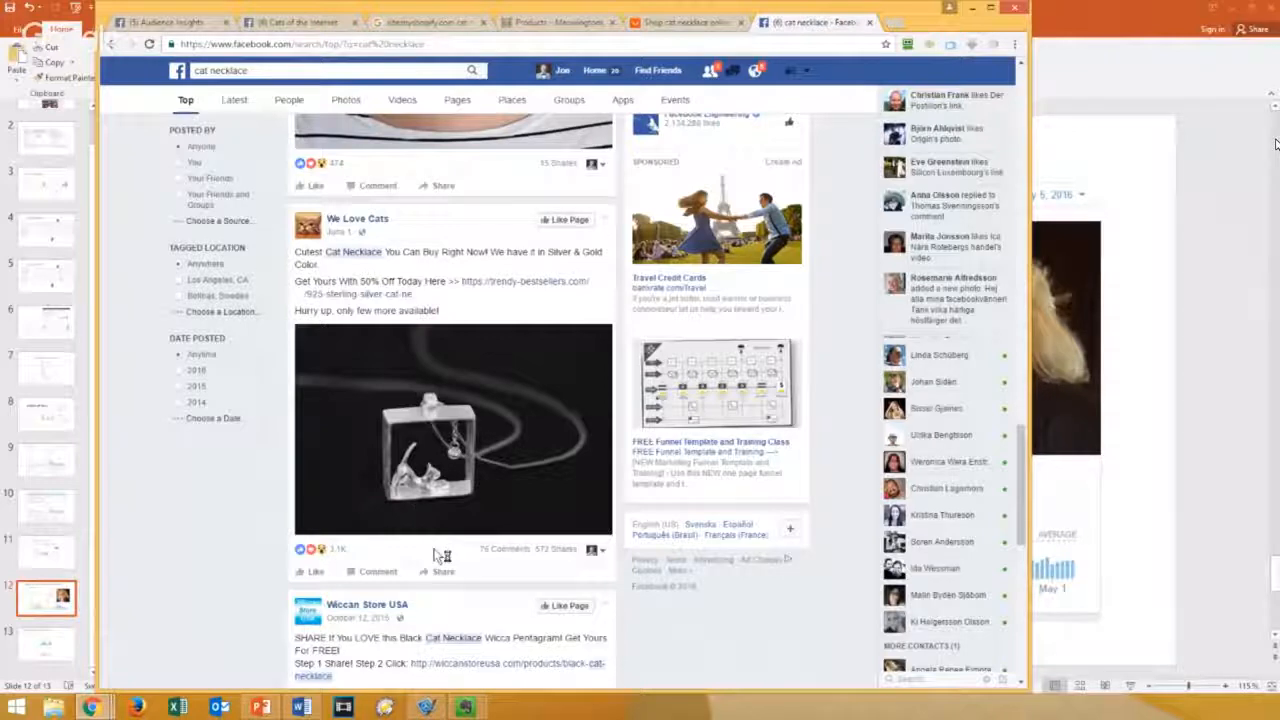
pyautogui.scroll(-2, 441, 556)
pyautogui.scroll(-3, 178, 539)
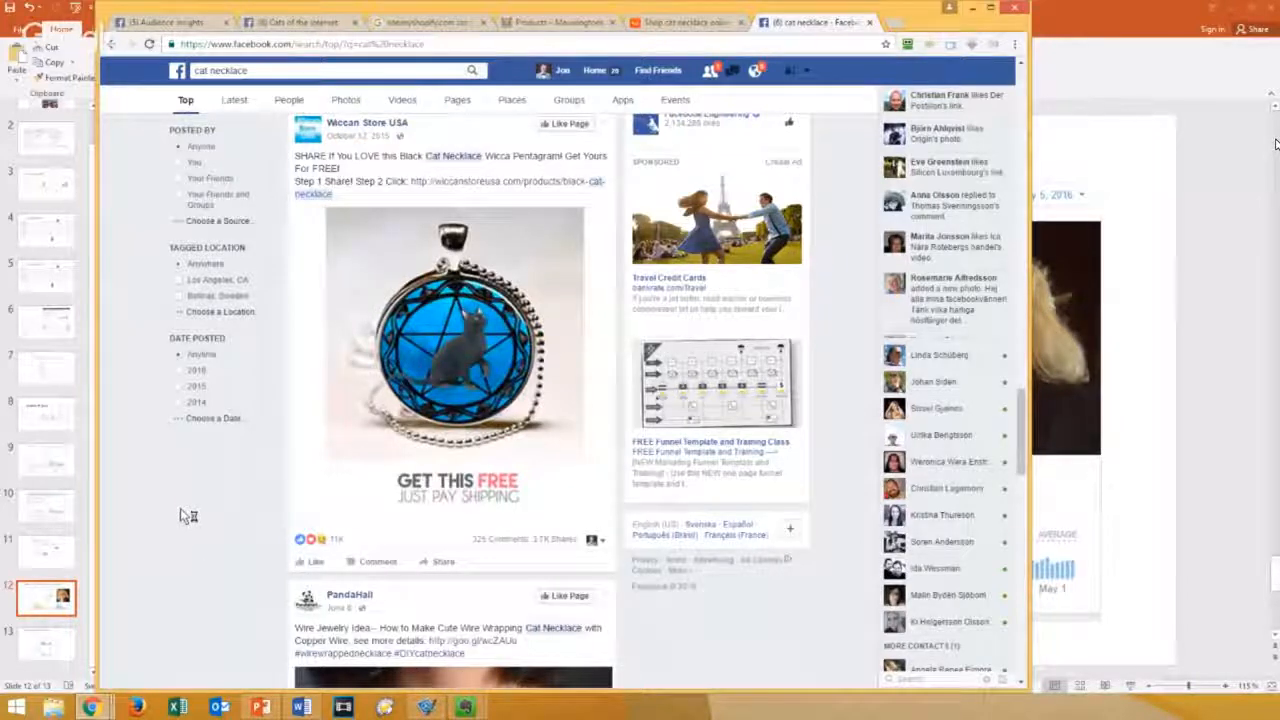
pyautogui.scroll(-2, 263, 519)
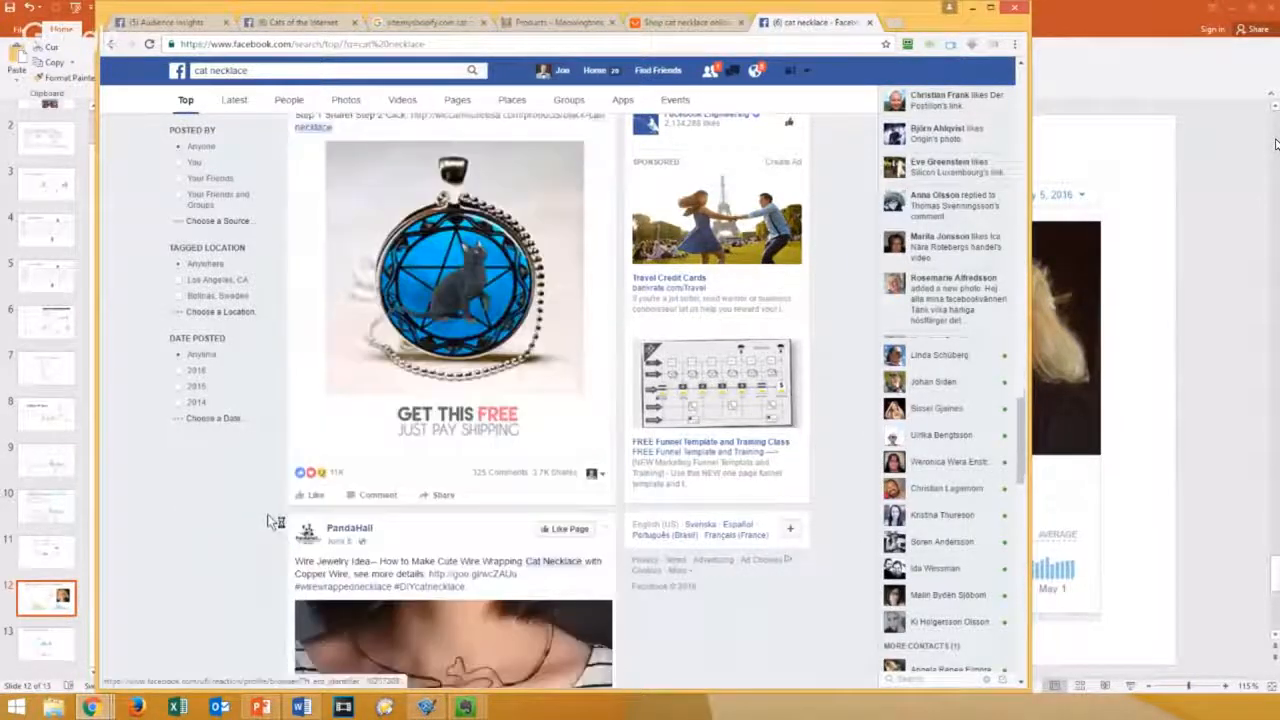